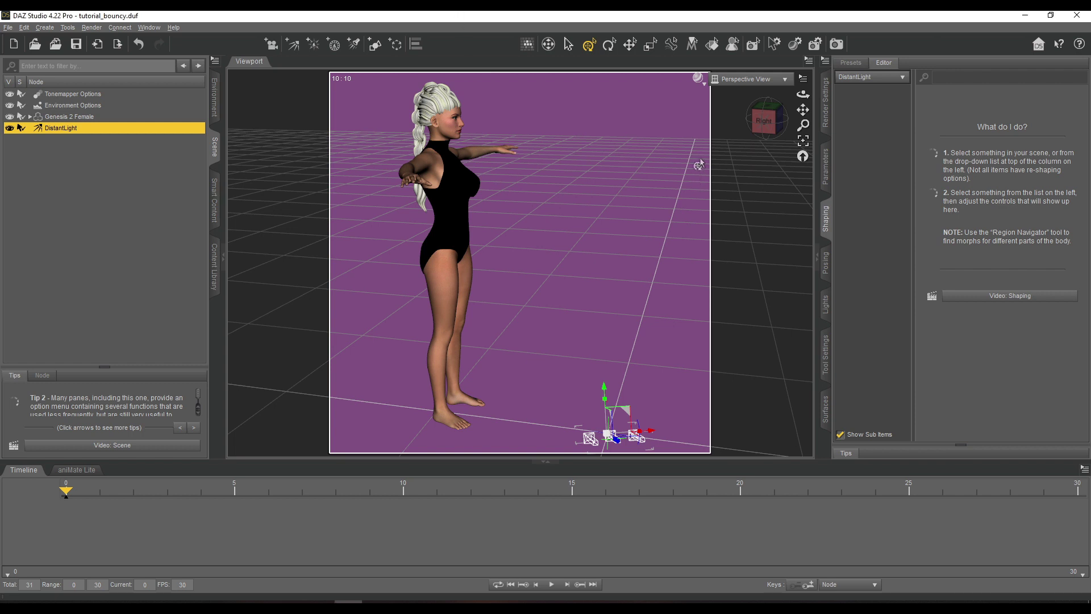
- Show the Spring Dynamics script in the content library and return to the scene hierarchy
{"action": "left_click", "coordinate": [99, 118]}
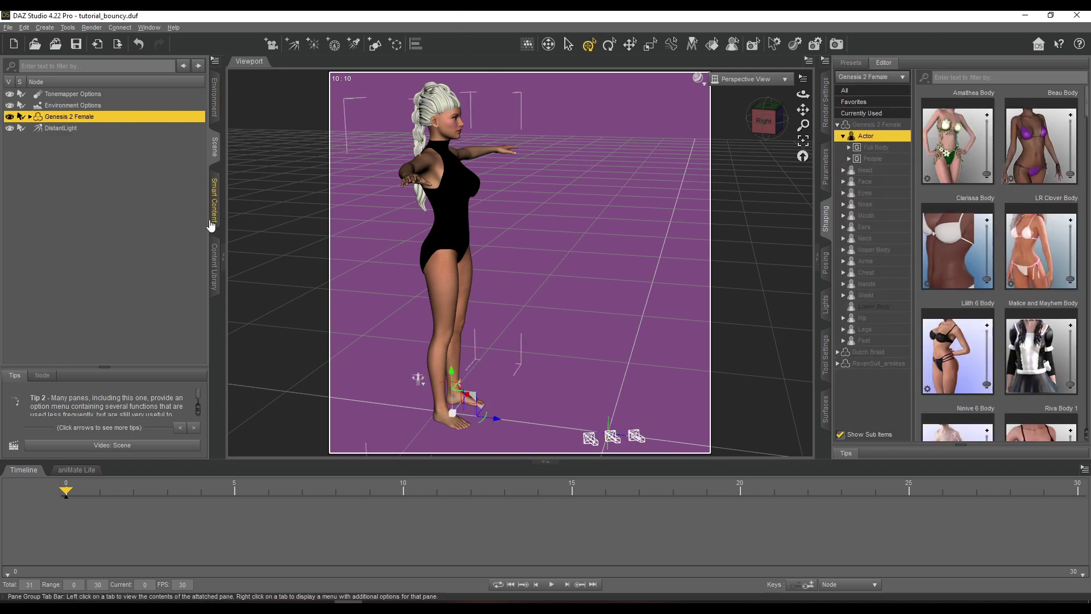
{"action": "left_click", "coordinate": [202, 248]}
{"action": "left_click", "coordinate": [212, 259]}
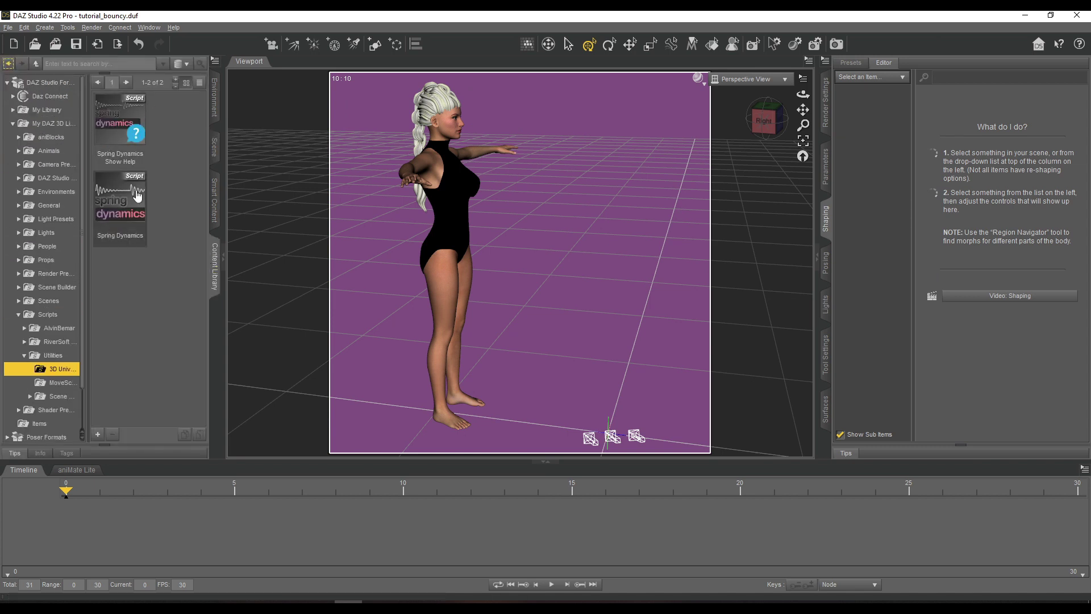
{"action": "left_click", "coordinate": [214, 154]}
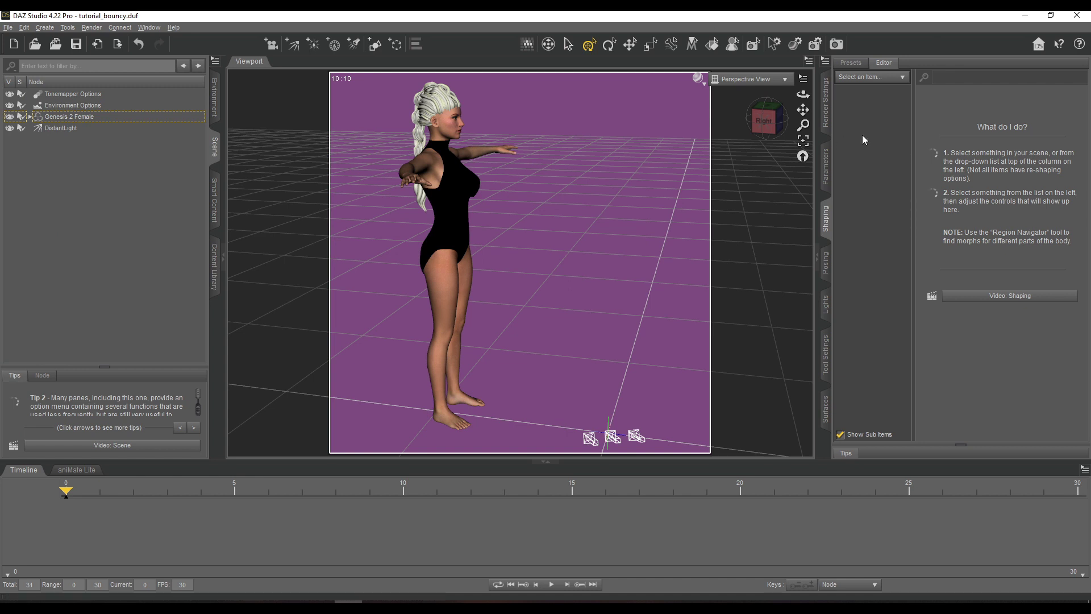
- Examine the Genesis 2 Female figure and its hair from several side angles
{"action": "mouse_move", "coordinate": [783, 126]}
{"action": "left_mouse_down"}
{"action": "mouse_move", "coordinate": [752, 121]}
{"action": "mouse_move", "coordinate": [773, 123]}
{"action": "left_mouse_up"}
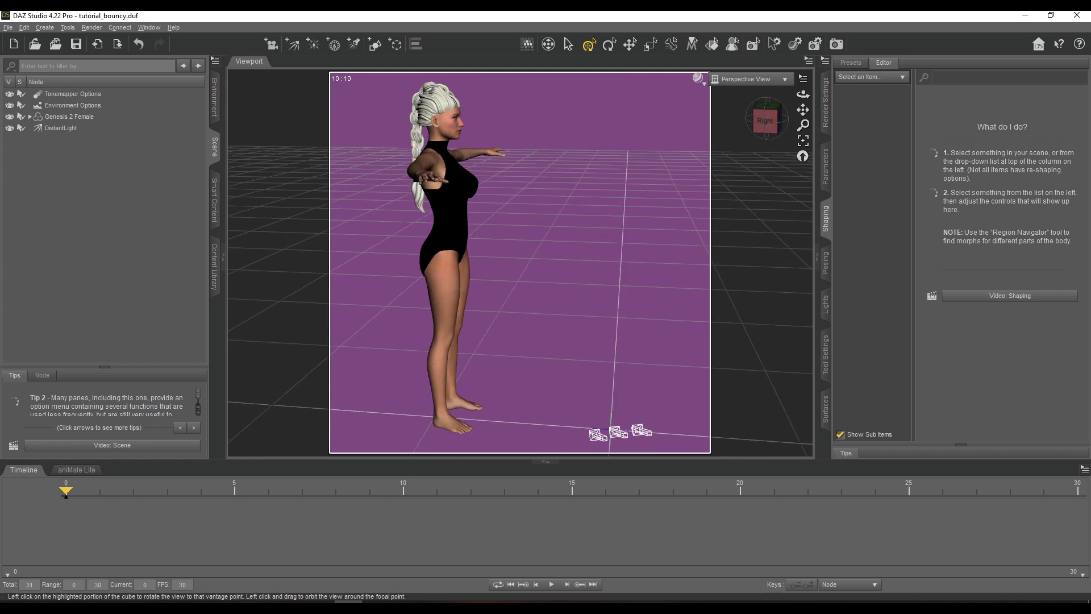
{"action": "left_click", "coordinate": [769, 126]}
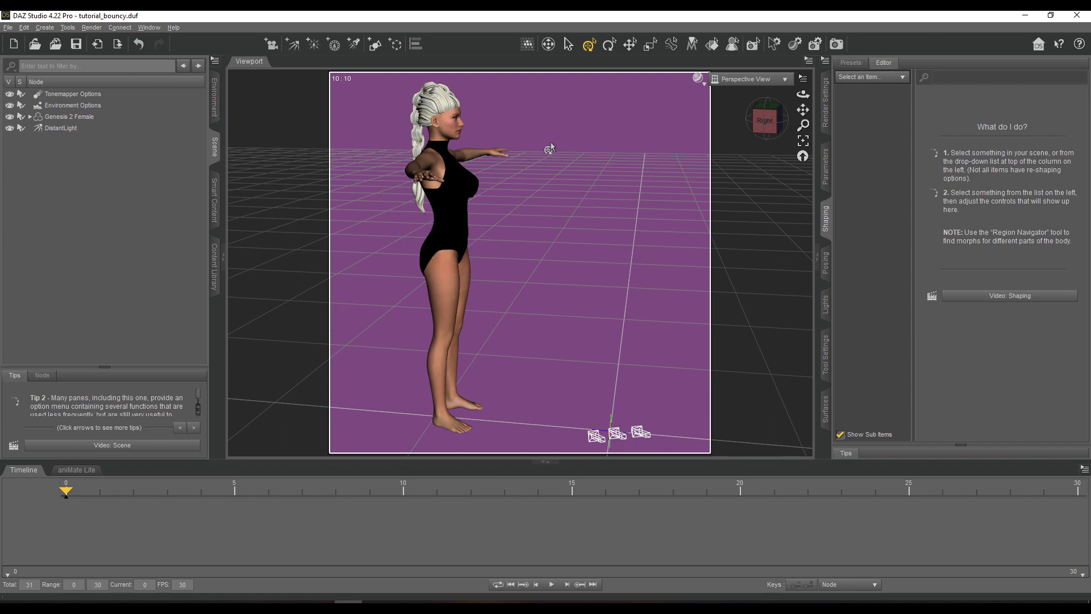
{"action": "left_click", "coordinate": [770, 126]}
{"action": "left_click", "coordinate": [69, 116]}
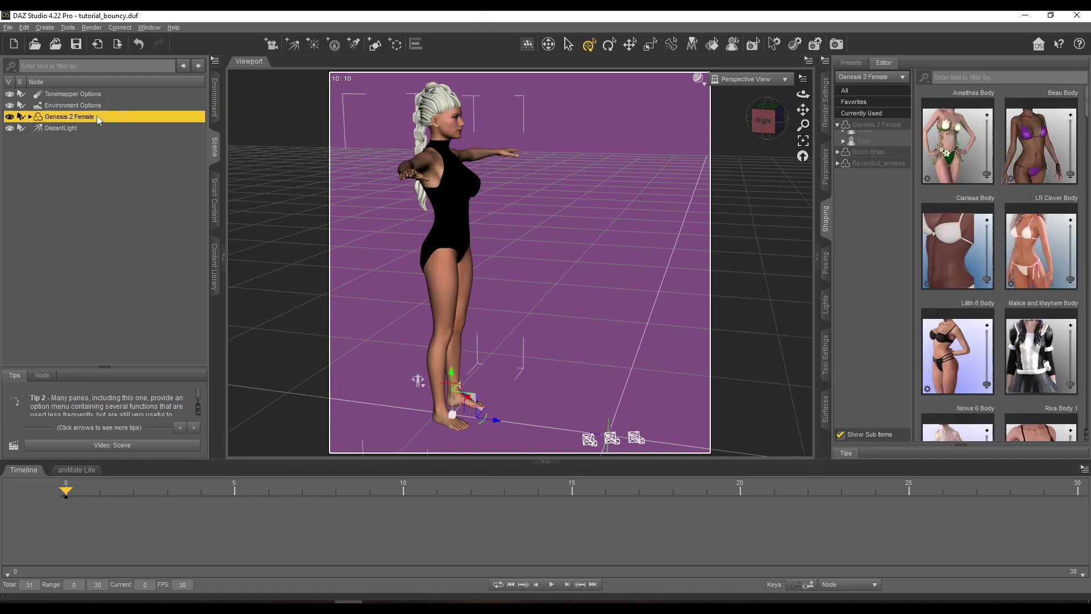
{"action": "left_click", "coordinate": [766, 121]}
{"action": "left_click_drag", "start_coordinate": [766, 120], "coordinate": [593, 160]}
{"action": "left_click", "coordinate": [767, 121]}
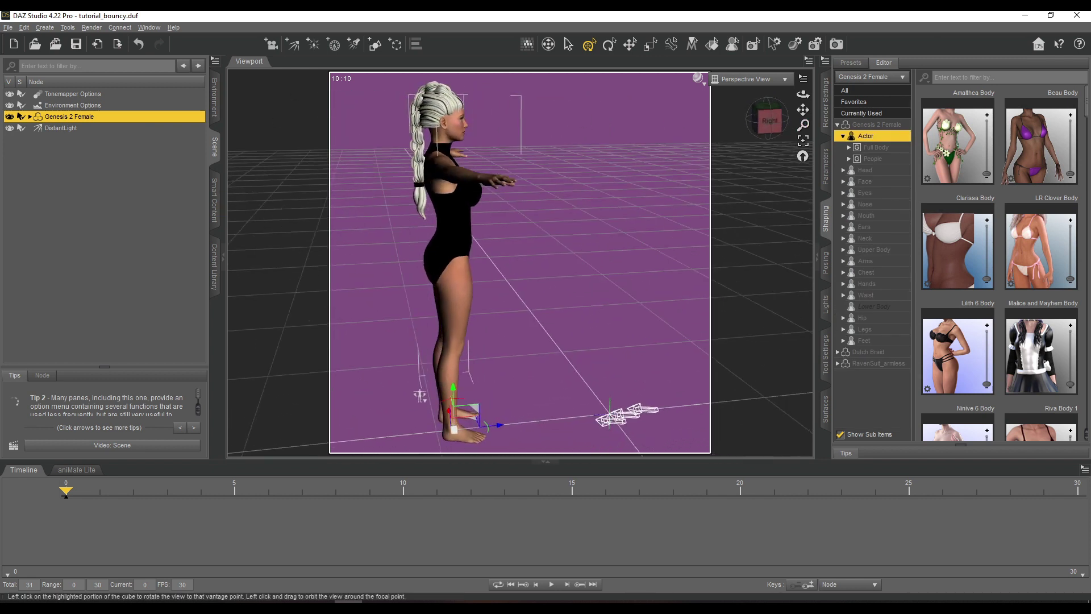
{"action": "left_click", "coordinate": [30, 117]}
{"action": "left_click", "coordinate": [29, 116]}
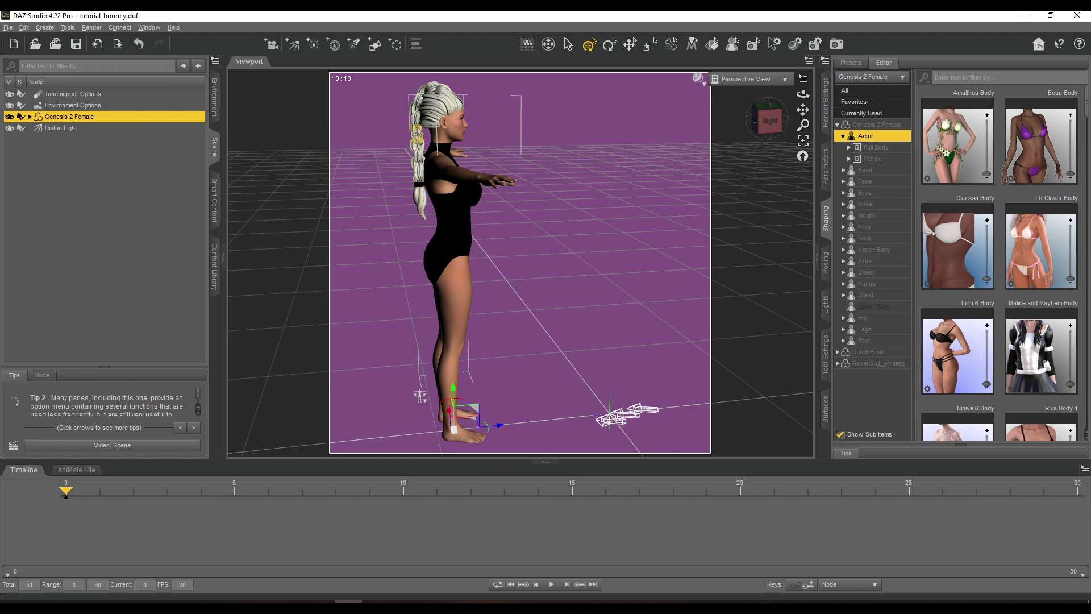
- Try repositioning the braid's top bone, Braid_Top, and undo the change
{"action": "left_click", "coordinate": [417, 130]}
{"action": "mouse_move", "coordinate": [420, 90]}
{"action": "left_mouse_down"}
{"action": "mouse_move", "coordinate": [434, 101]}
{"action": "mouse_move", "coordinate": [425, 97]}
{"action": "left_mouse_up"}
{"action": "key", "text": "ctrl+z"}
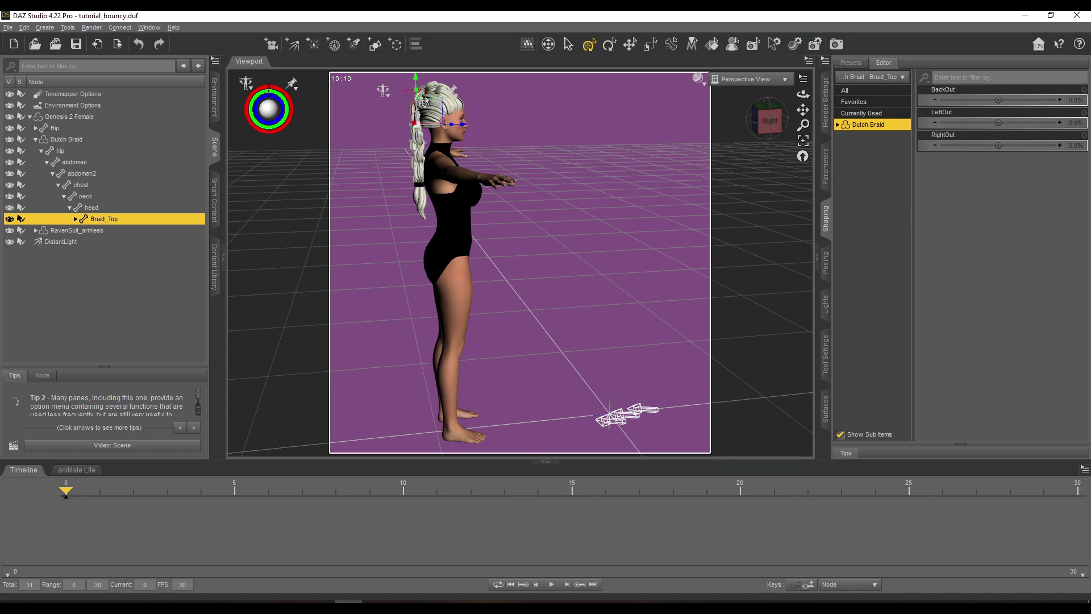
- Select the Genesis 2 Female figure and view it from its right side
{"action": "left_click", "coordinate": [65, 118]}
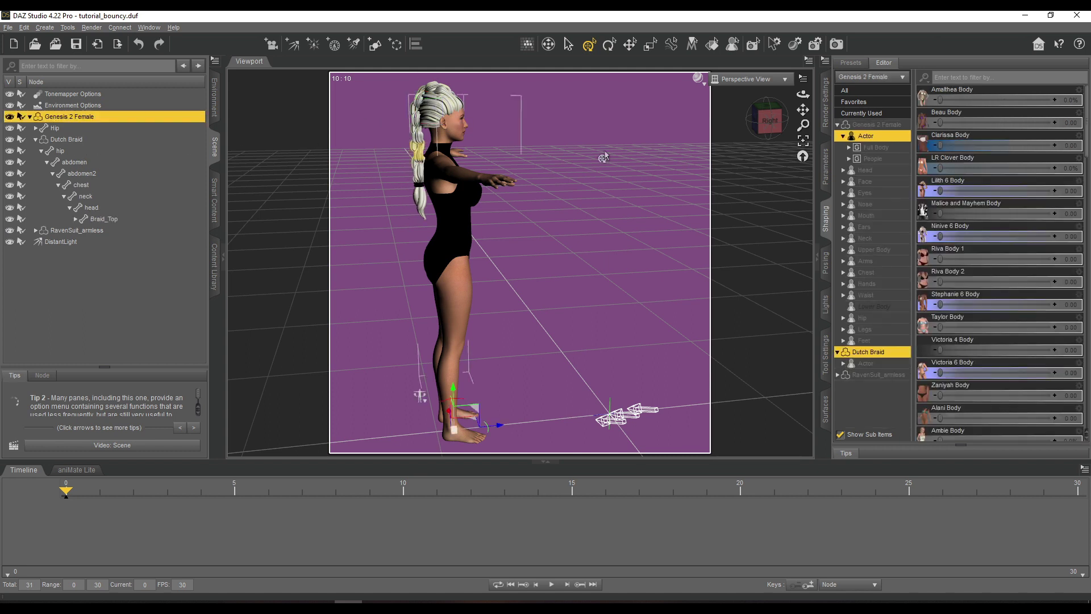
{"action": "left_click", "coordinate": [767, 121]}
{"action": "mouse_move", "coordinate": [767, 121]}
{"action": "left_mouse_down"}
{"action": "mouse_move", "coordinate": [741, 128]}
{"action": "mouse_move", "coordinate": [801, 110]}
{"action": "mouse_move", "coordinate": [775, 121]}
{"action": "left_mouse_up"}
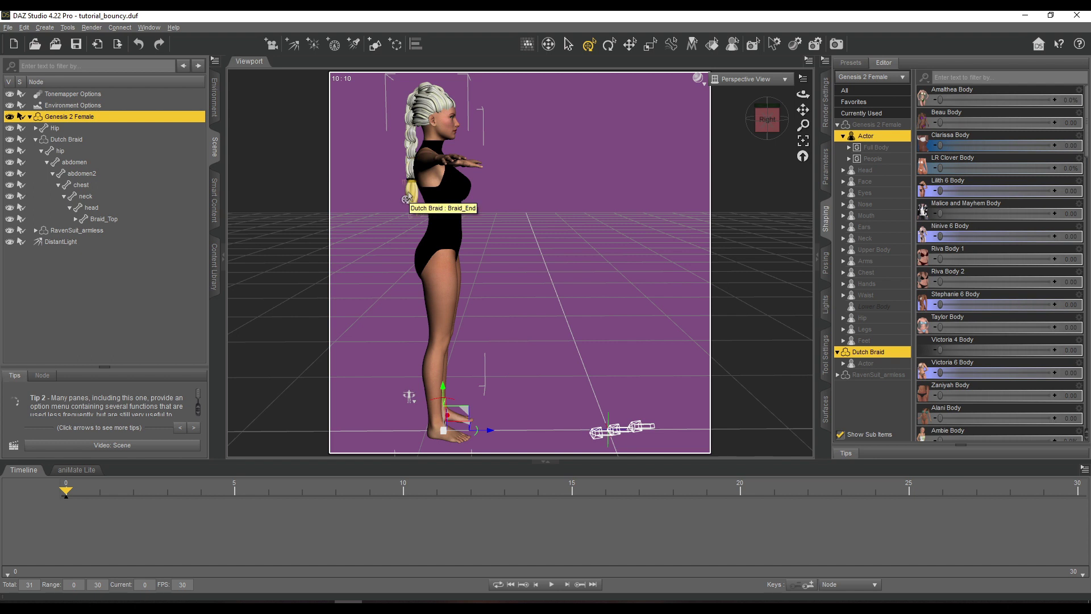
{"action": "left_click_drag", "start_coordinate": [762, 120], "coordinate": [690, 149]}
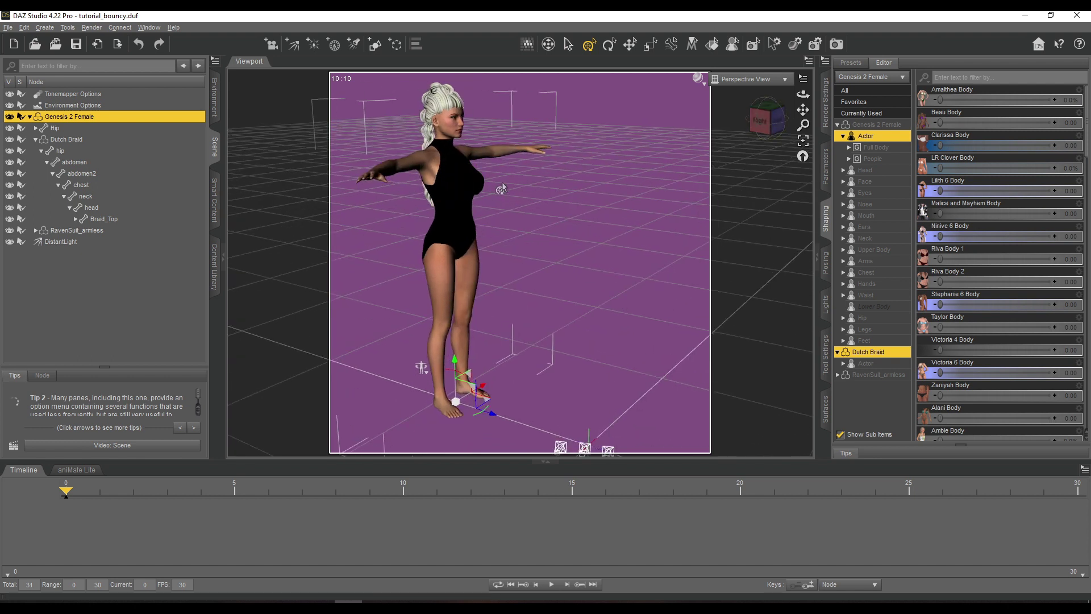
{"action": "left_click", "coordinate": [762, 120]}
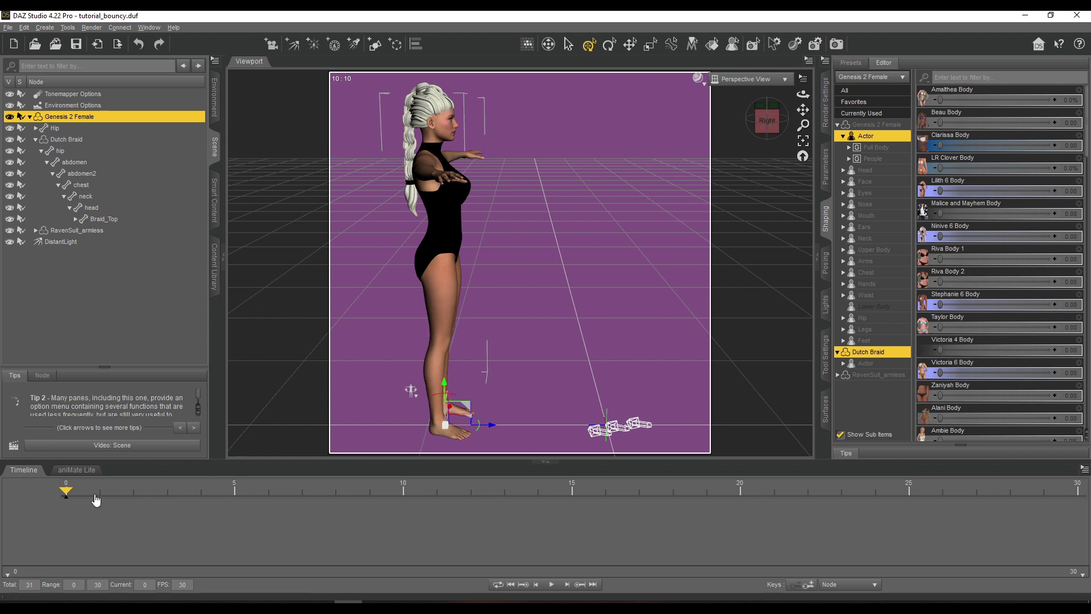
- Place the start-(N) block from the Walks set at the beginning of the figure's aniMate Lite track
{"action": "left_click", "coordinate": [76, 470]}
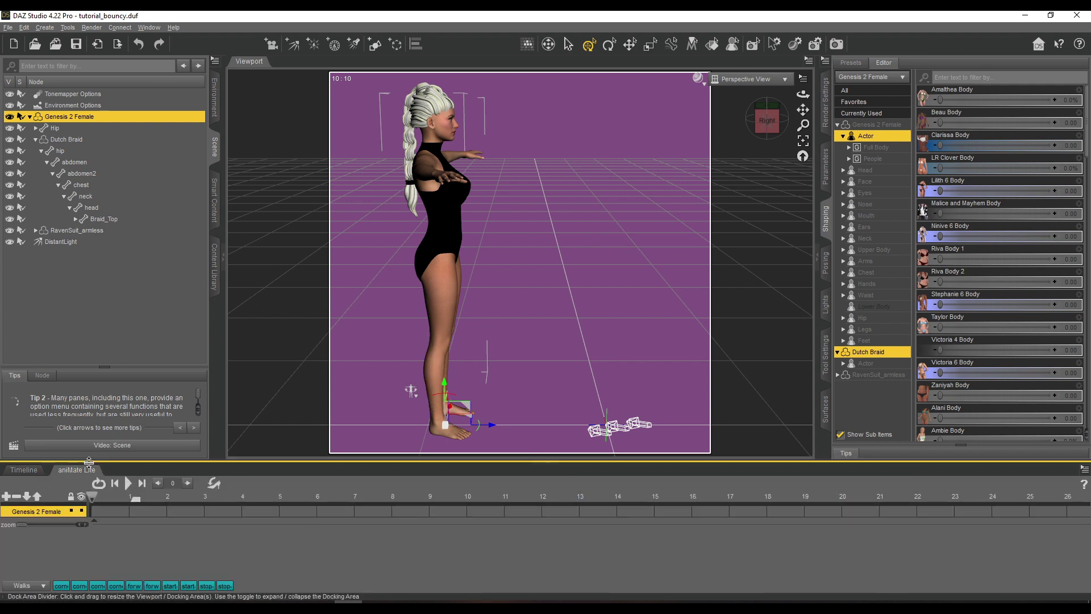
{"action": "left_click", "coordinate": [25, 585]}
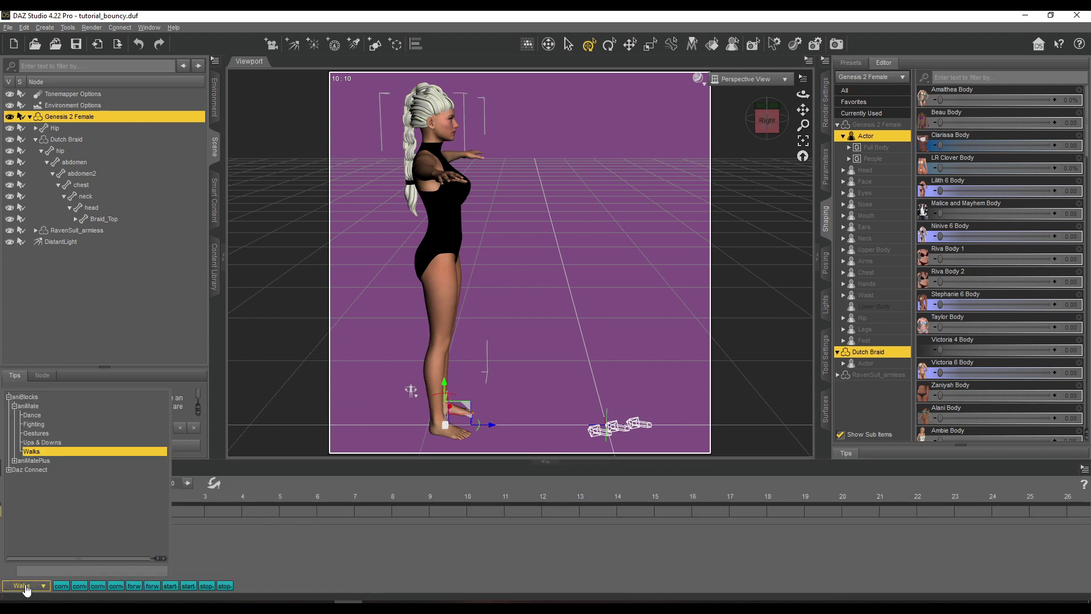
{"action": "left_click", "coordinate": [25, 586]}
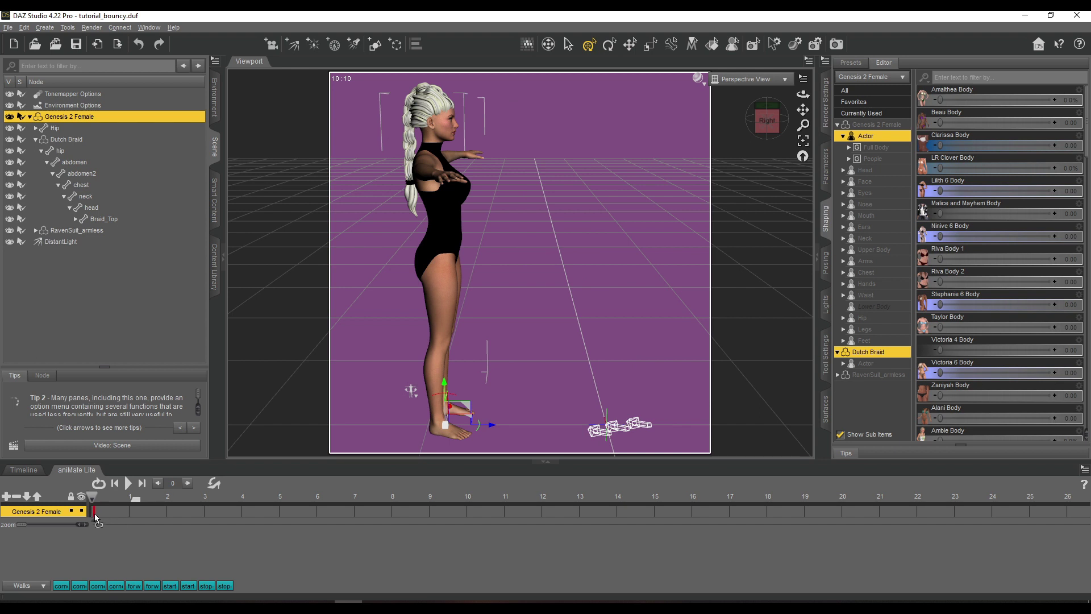
{"action": "left_click_drag", "start_coordinate": [93, 518], "coordinate": [89, 517]}
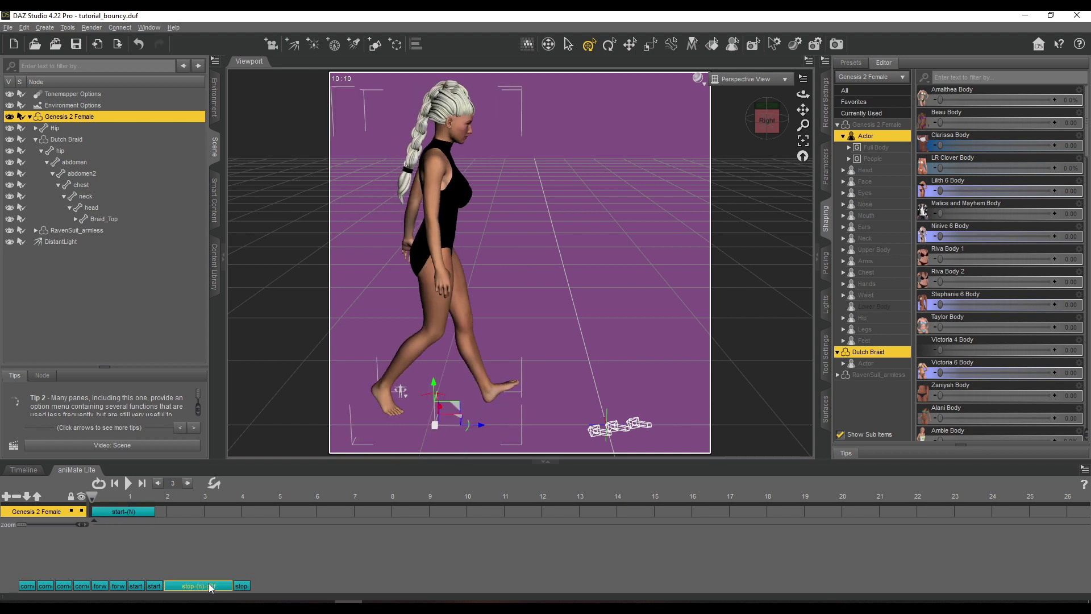
- Try the stop-(n)-g8f block after the start-(N) block, play the walk and delete the stop block
{"action": "left_click_drag", "start_coordinate": [209, 584], "coordinate": [176, 516]}
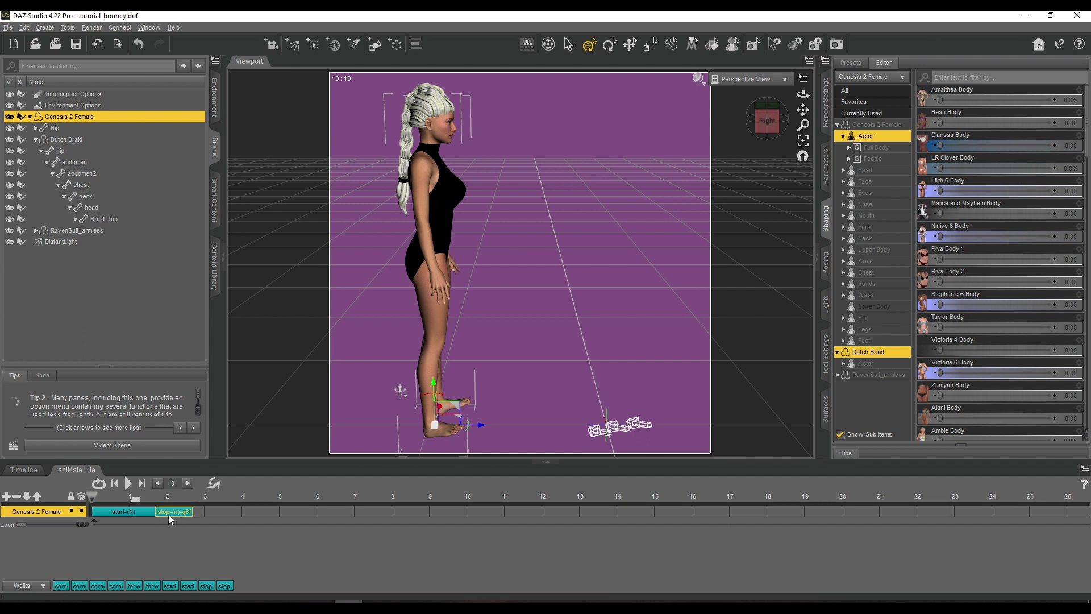
{"action": "left_click", "coordinate": [127, 489]}
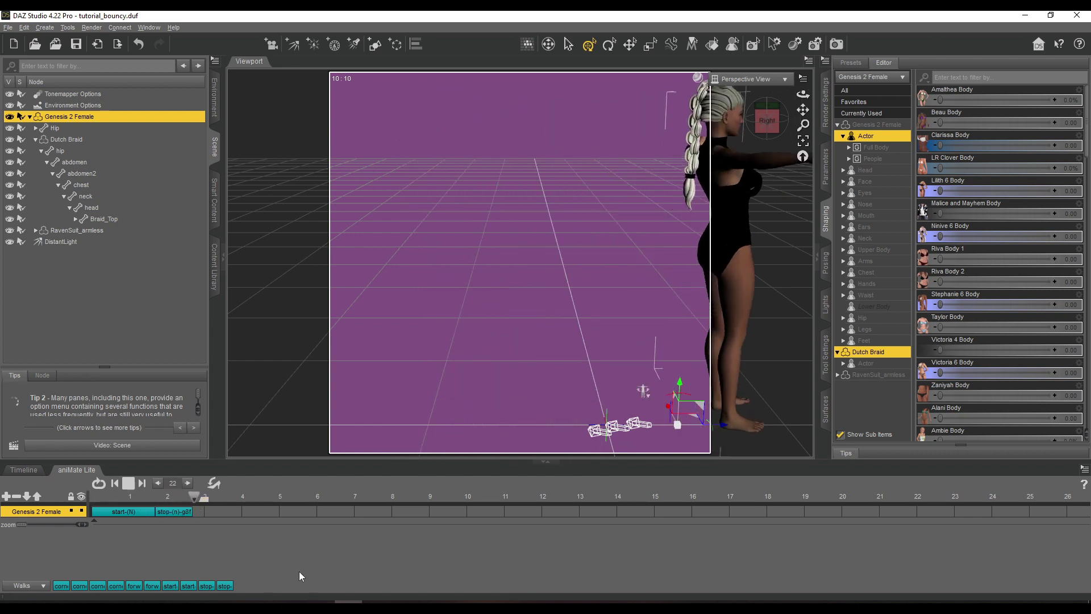
{"action": "left_click", "coordinate": [175, 512]}
{"action": "right_click", "coordinate": [174, 517]}
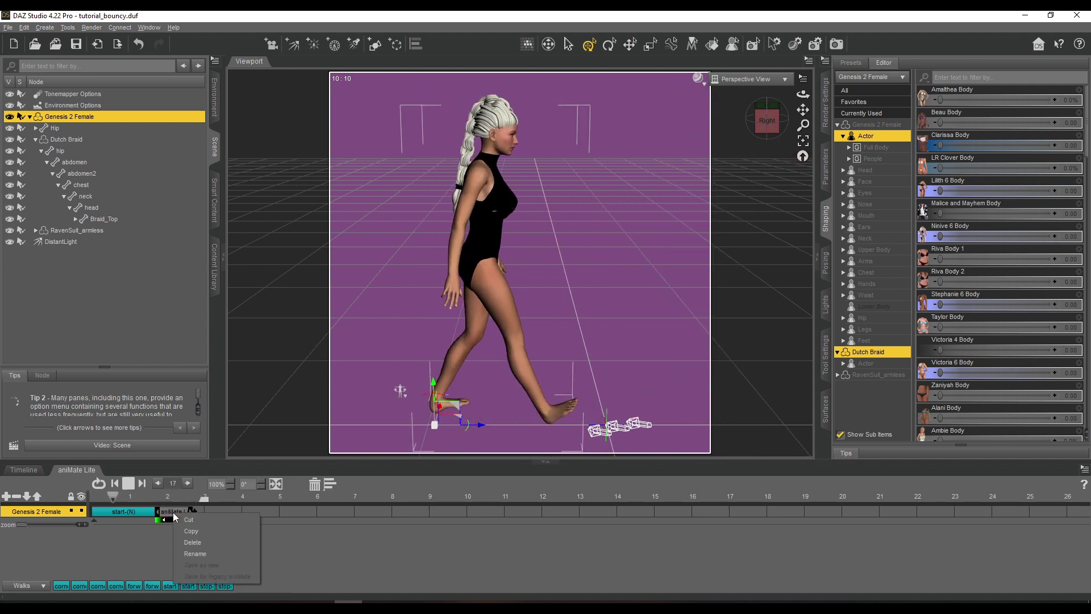
{"action": "left_click", "coordinate": [197, 542]}
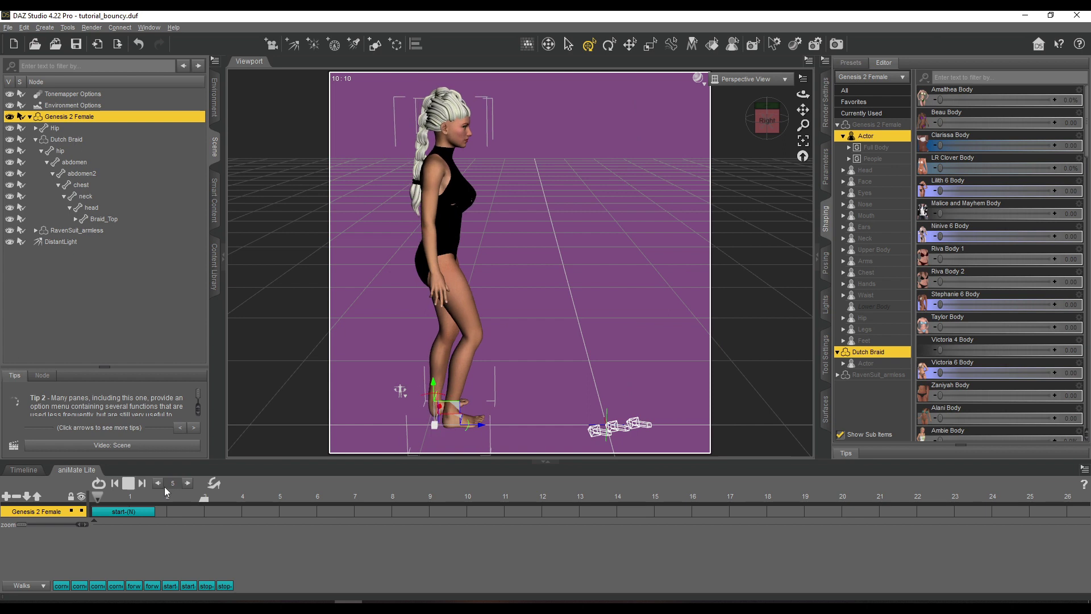
{"action": "left_click", "coordinate": [128, 483]}
- Try the stop-(n)-g8f block behind the start-(N) block once more, preview it and remove it again
{"action": "mouse_move", "coordinate": [220, 587]}
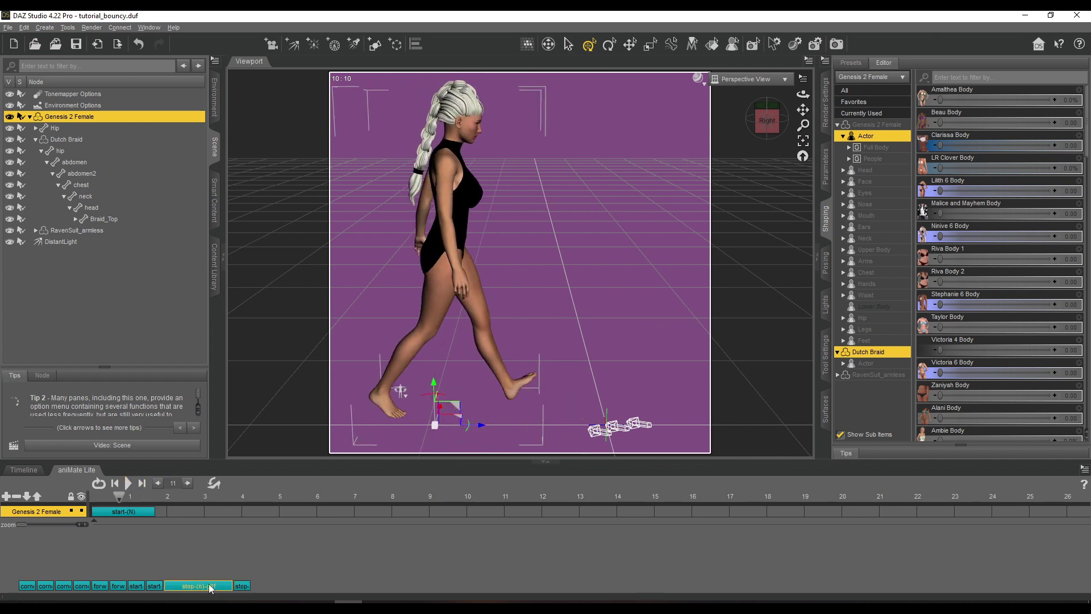
{"action": "left_click_drag", "start_coordinate": [213, 589], "coordinate": [158, 520]}
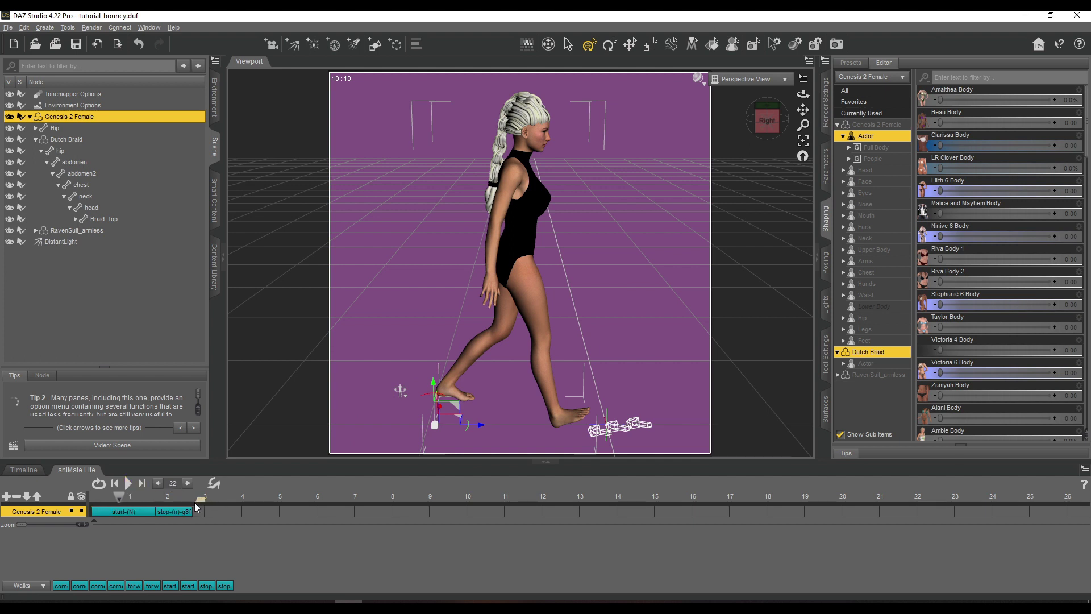
{"action": "left_click", "coordinate": [128, 483]}
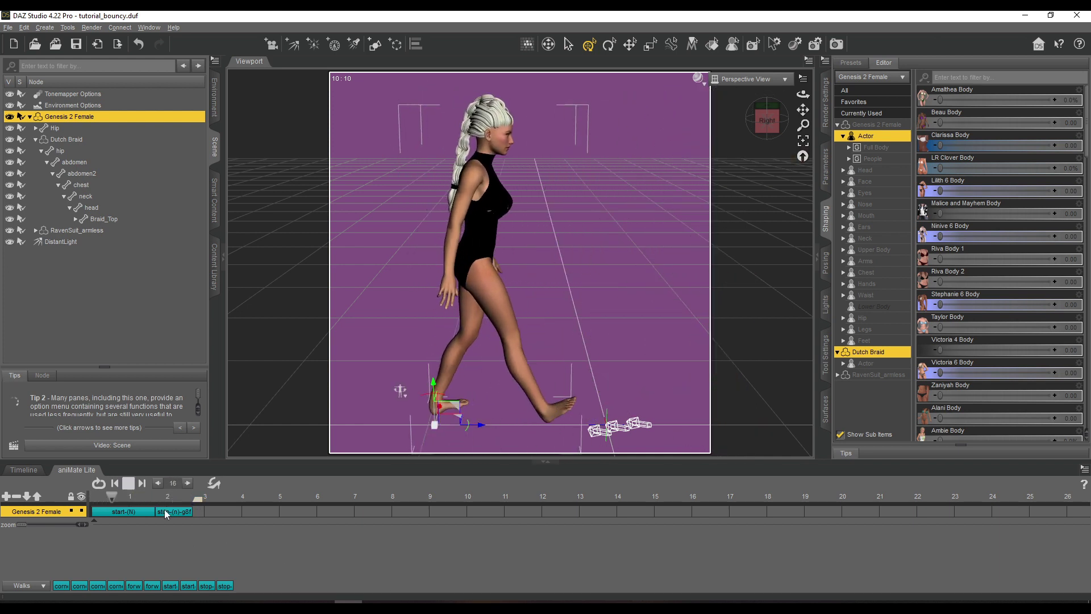
{"action": "left_click", "coordinate": [128, 483]}
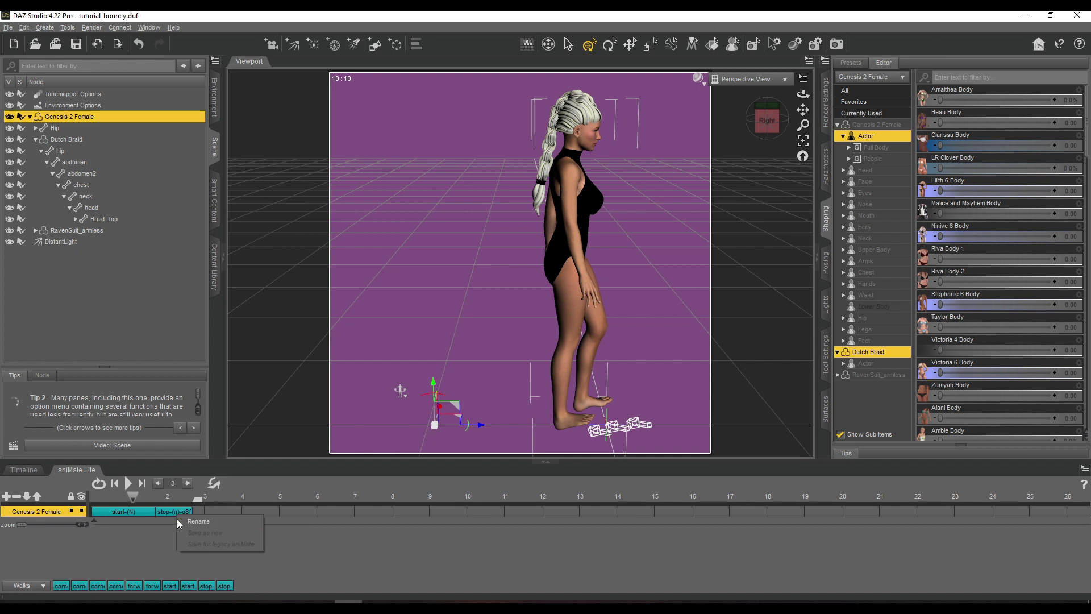
{"action": "left_click", "coordinate": [169, 513]}
{"action": "right_click", "coordinate": [169, 518]}
{"action": "left_click", "coordinate": [187, 540]}
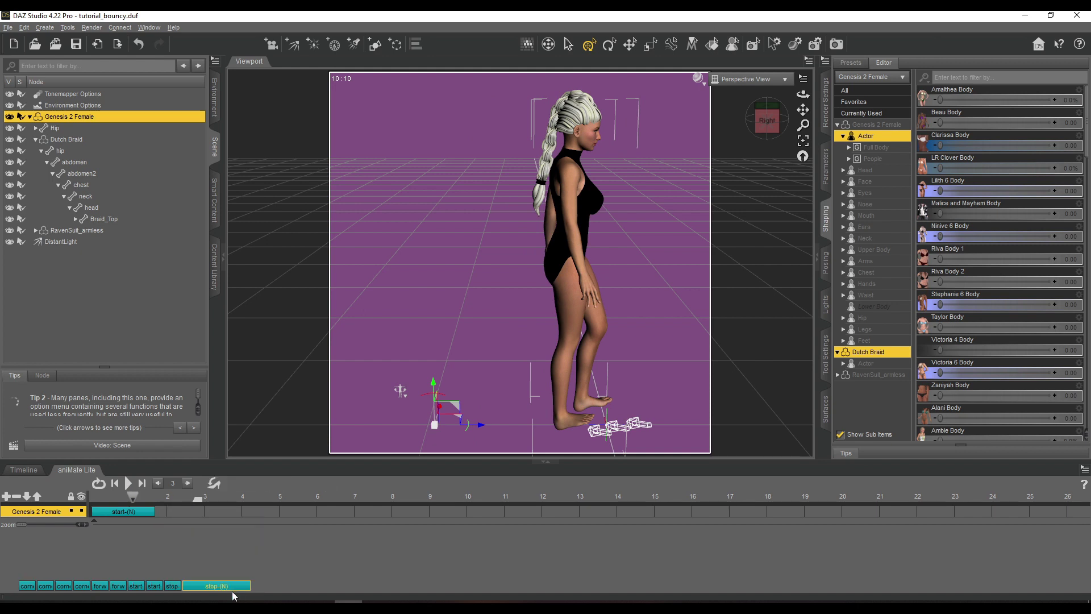
- Add the stop-(N) block directly after the start-(N) block and preview the walk, ending at frame 0
{"action": "left_click_drag", "start_coordinate": [233, 595], "coordinate": [173, 518]}
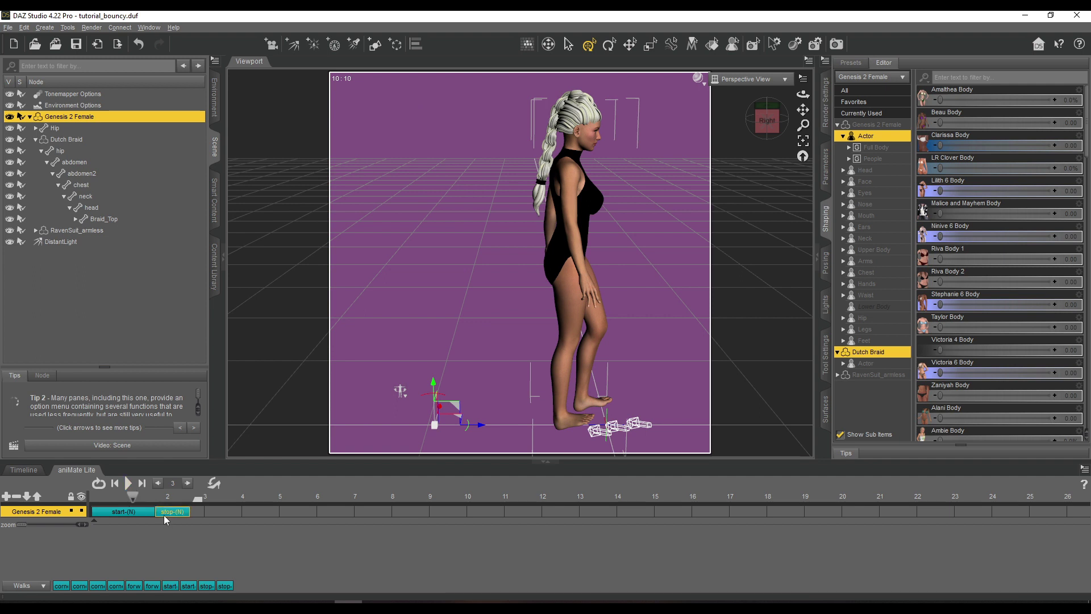
{"action": "left_click", "coordinate": [128, 483]}
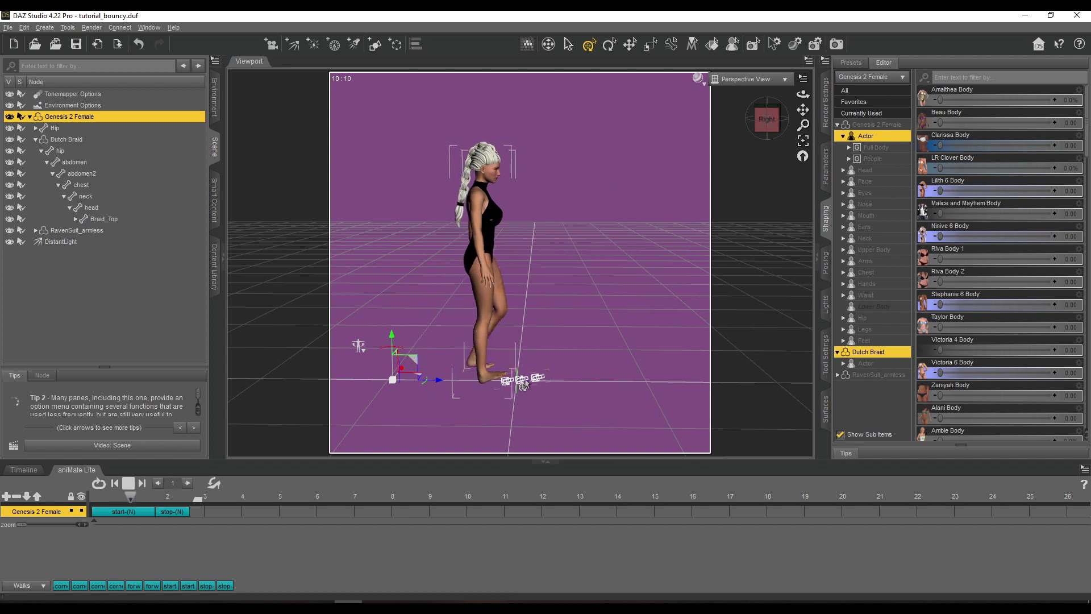
{"action": "left_click_drag", "start_coordinate": [167, 499], "coordinate": [61, 494]}
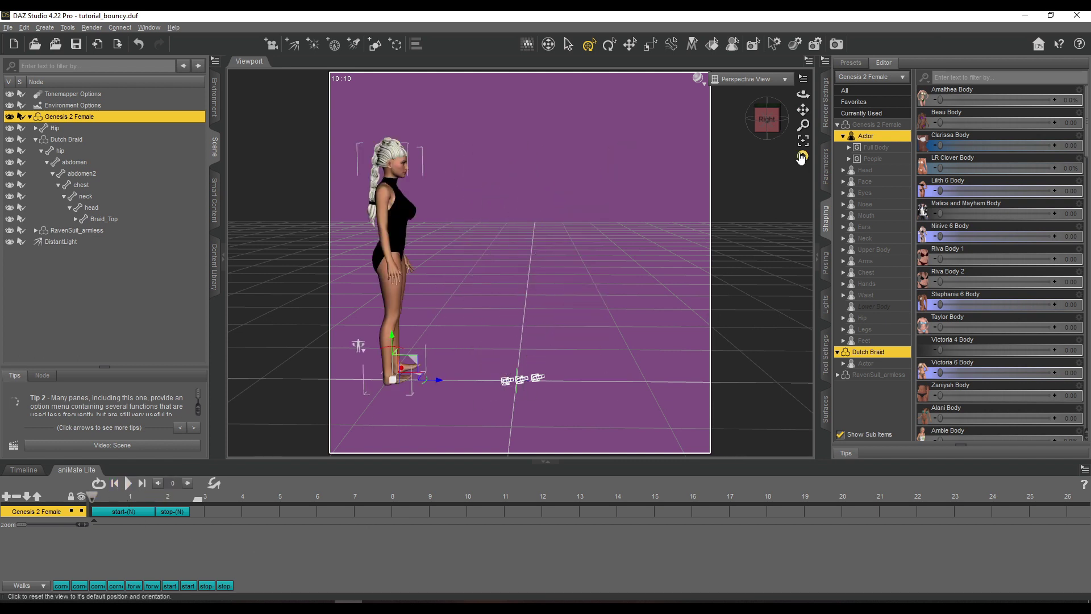
- Bake the Genesis 2 Female's start-(N) and stop-(N) aniMate blocks to Studio keyframes and accept the transfer to the timeline
{"action": "left_click", "coordinate": [23, 470]}
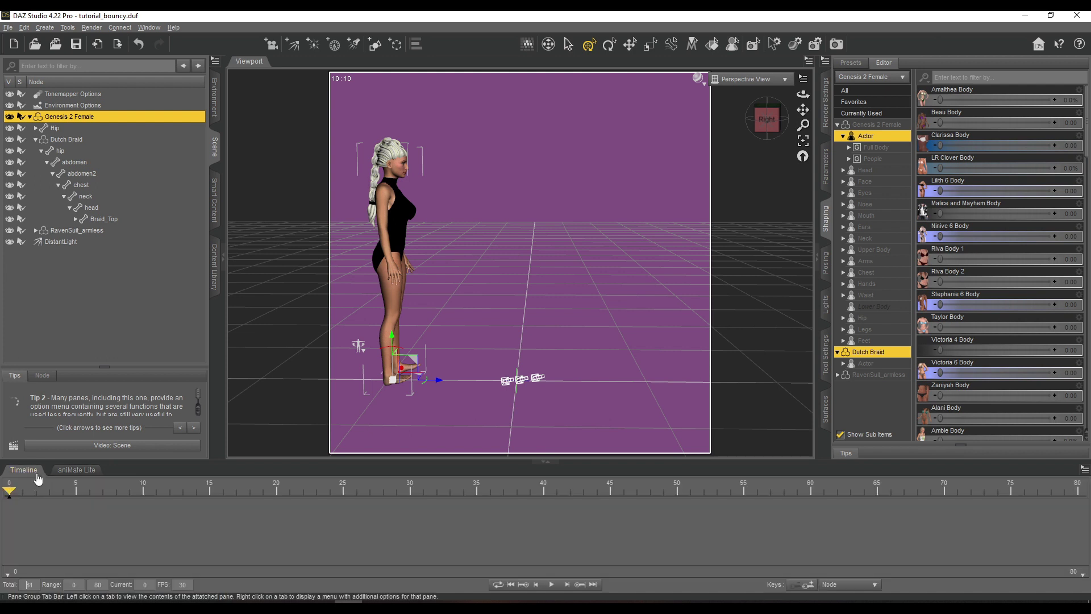
{"action": "left_click", "coordinate": [71, 471]}
{"action": "right_click", "coordinate": [194, 514]}
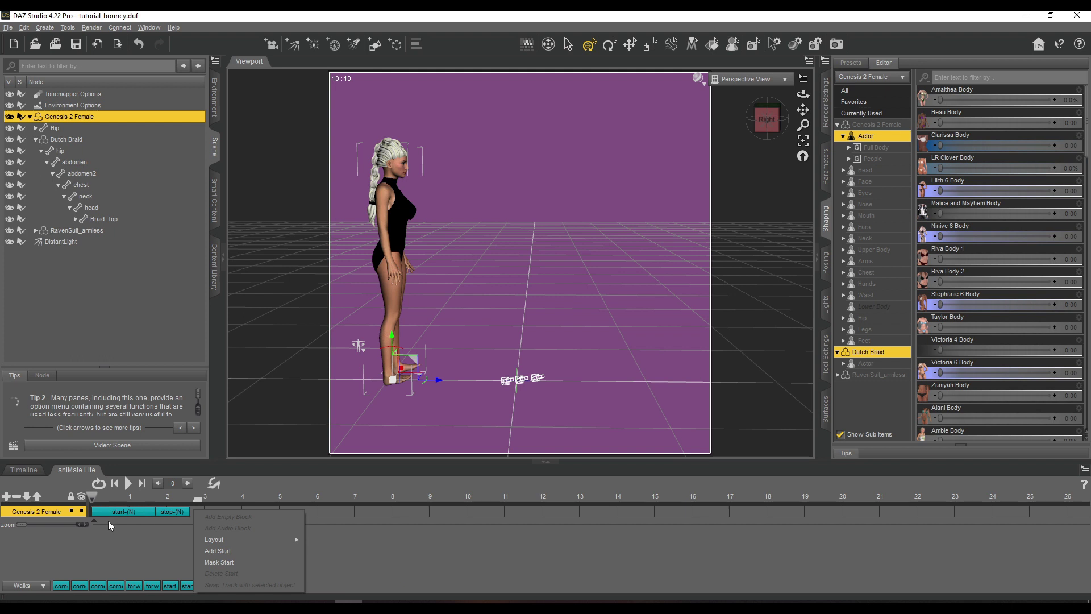
{"action": "right_click", "coordinate": [67, 512]}
{"action": "right_click", "coordinate": [62, 489]}
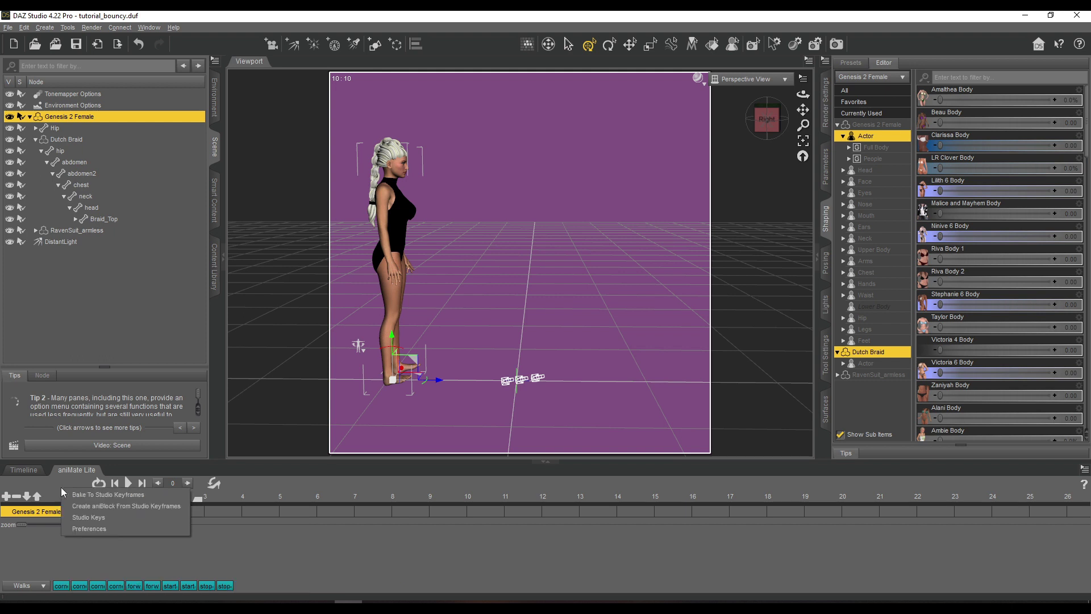
{"action": "left_click", "coordinate": [255, 497]}
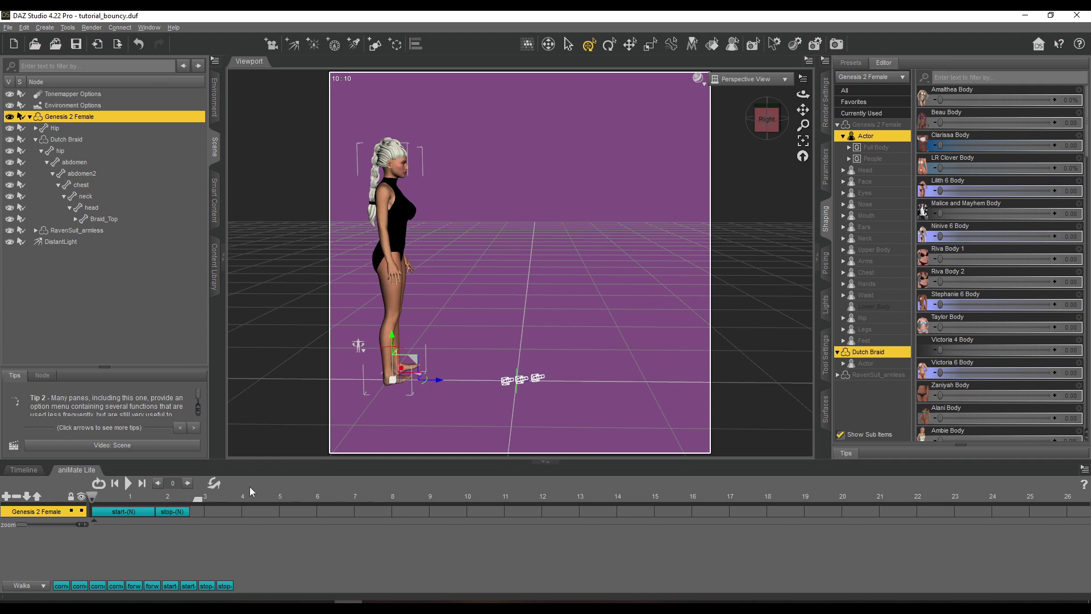
{"action": "right_click", "coordinate": [75, 485]}
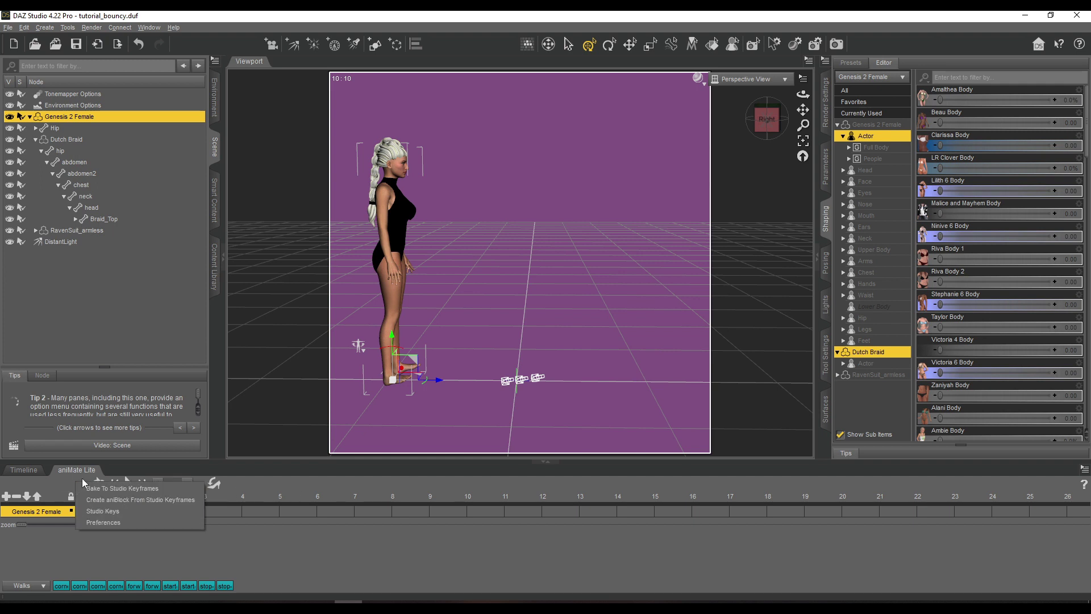
{"action": "left_click", "coordinate": [95, 490]}
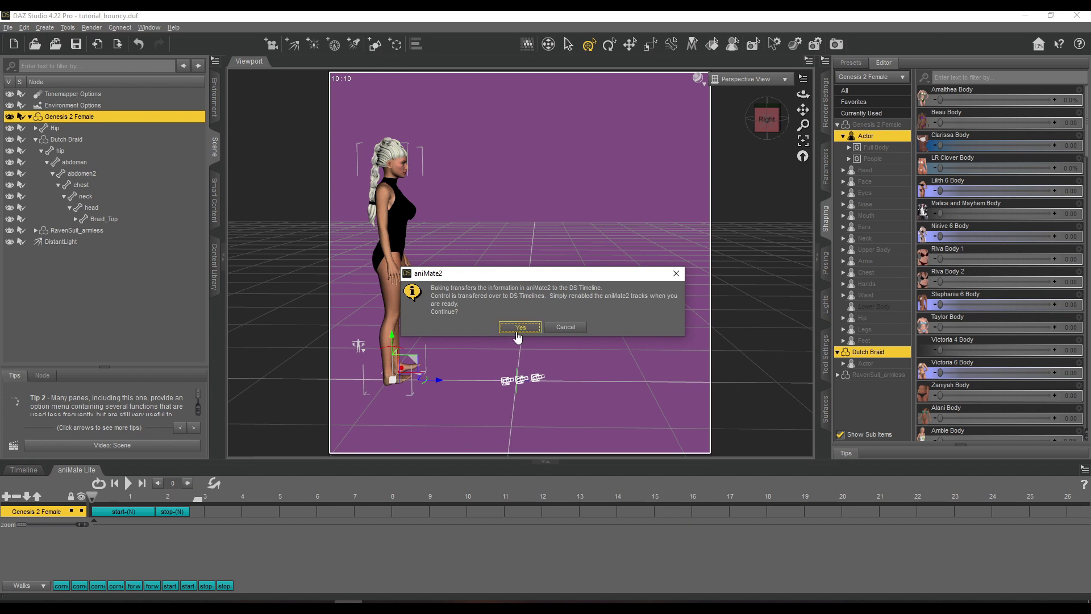
{"action": "left_click", "coordinate": [518, 331]}
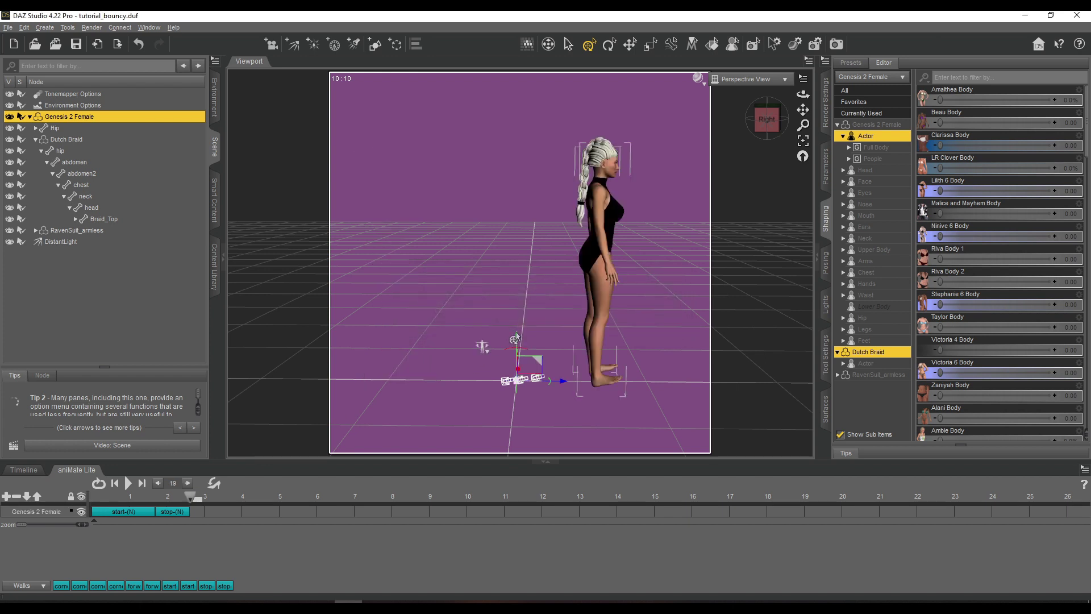
- Review the baked walk on the timeline by scrubbing and playing it, and return to frame 0
{"action": "left_click", "coordinate": [23, 469]}
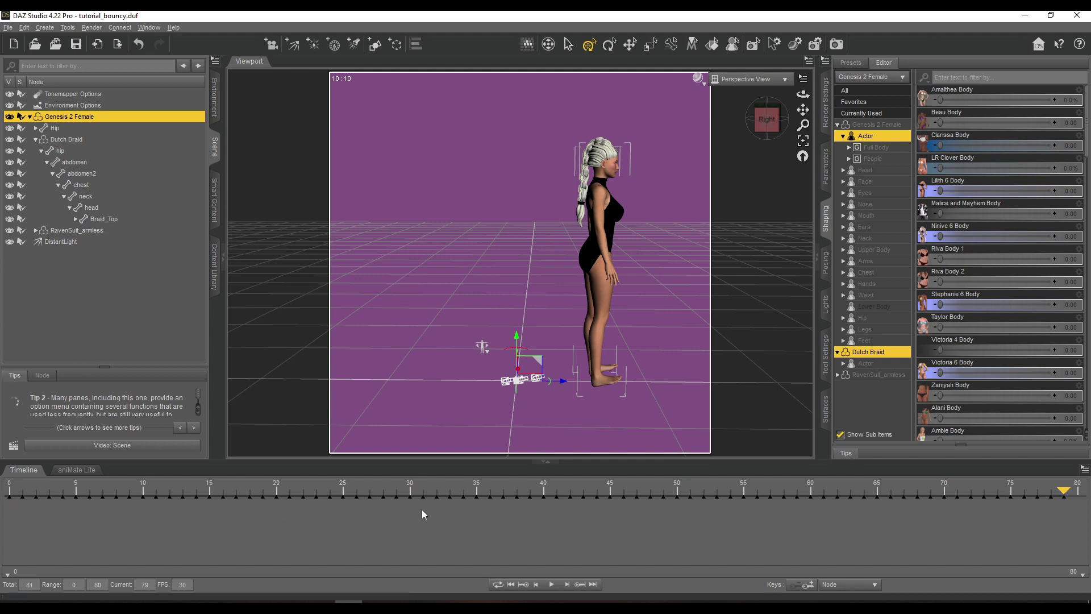
{"action": "left_click_drag", "start_coordinate": [1077, 489], "coordinate": [2, 534]}
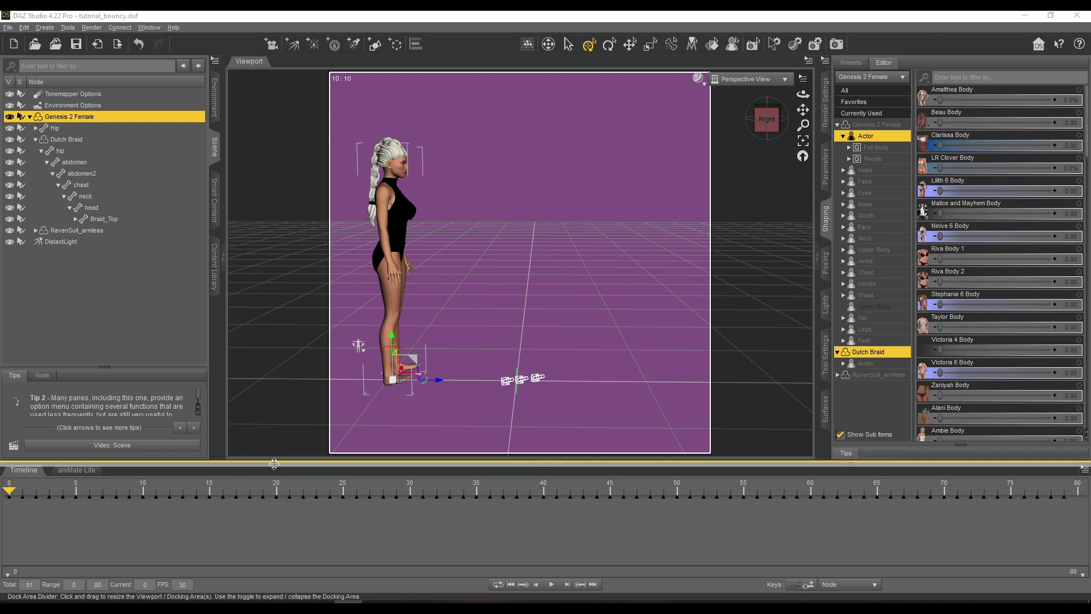
{"action": "left_click_drag", "start_coordinate": [14, 490], "coordinate": [5, 528]}
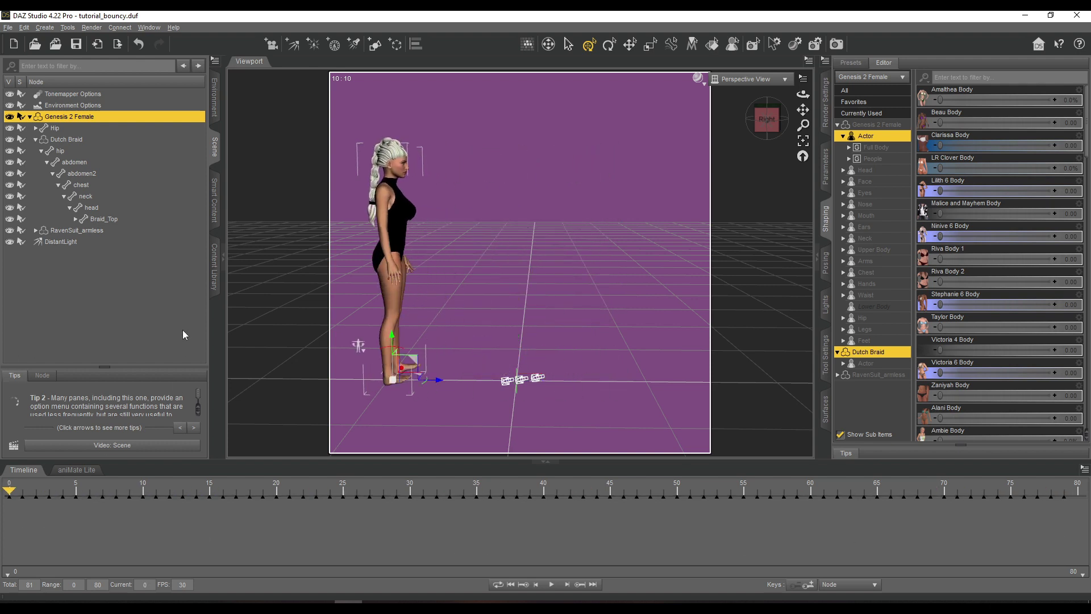
{"action": "left_click", "coordinate": [552, 584]}
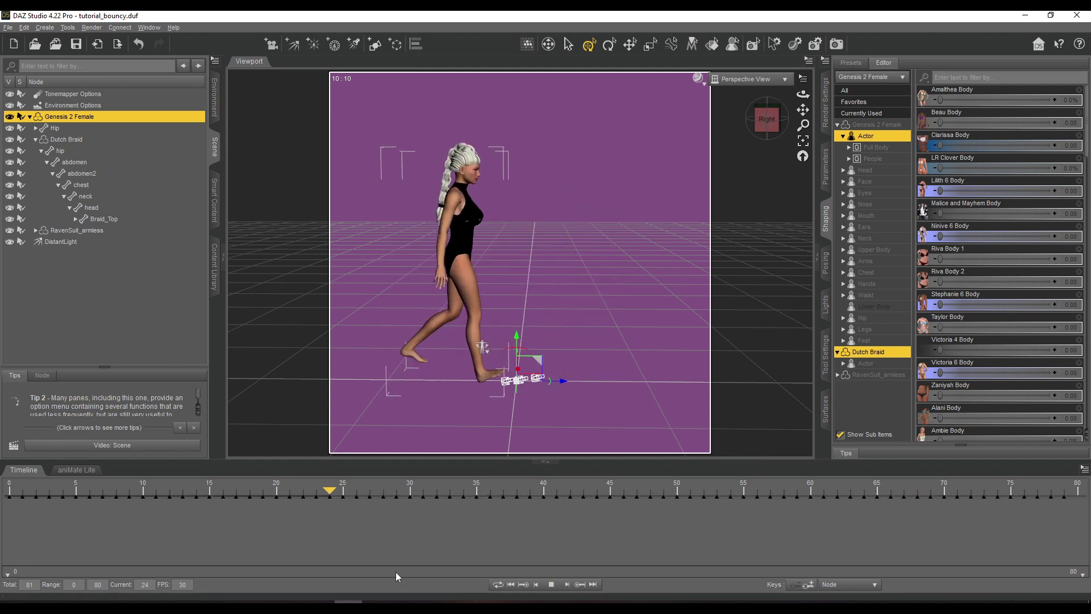
{"action": "left_click", "coordinate": [552, 585]}
{"action": "left_click_drag", "start_coordinate": [623, 495], "coordinate": [4, 504]}
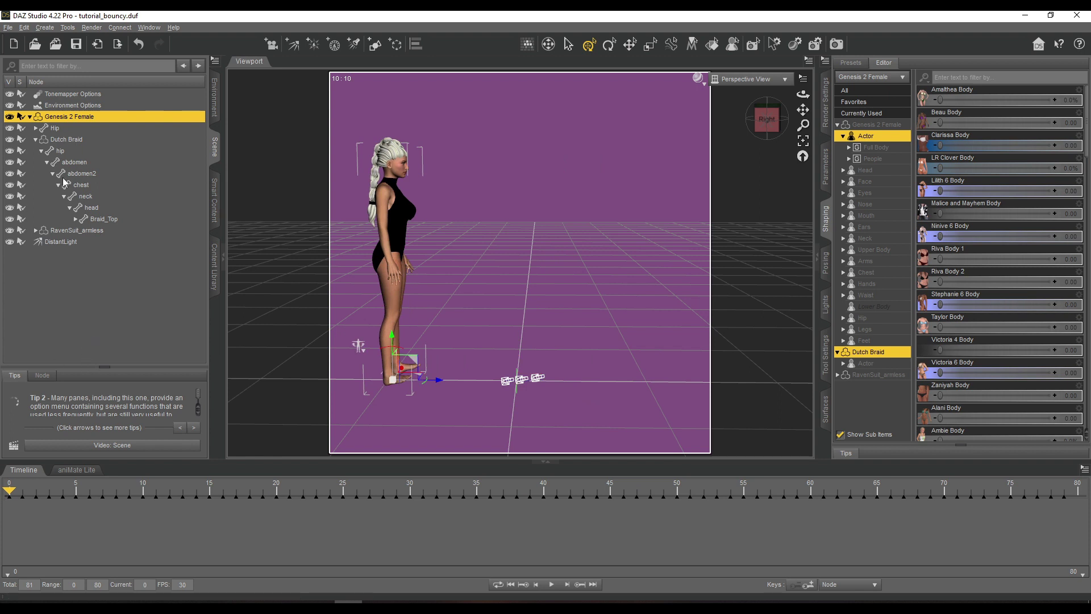
- Select the Braid_Top bone of the Dutch Braid hair on the figure
{"action": "left_click", "coordinate": [35, 139]}
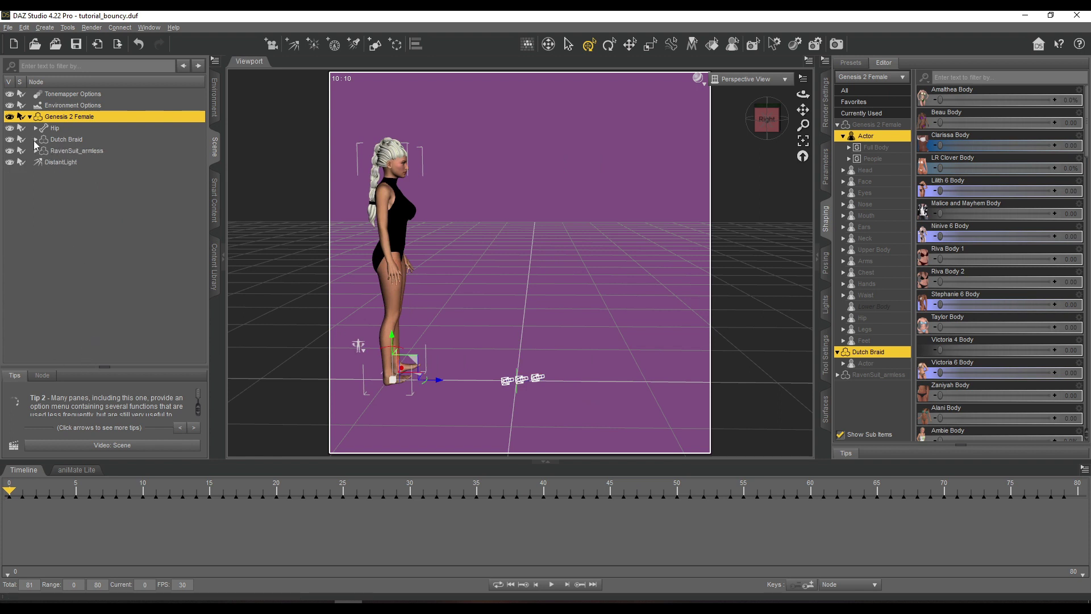
{"action": "left_click", "coordinate": [372, 174]}
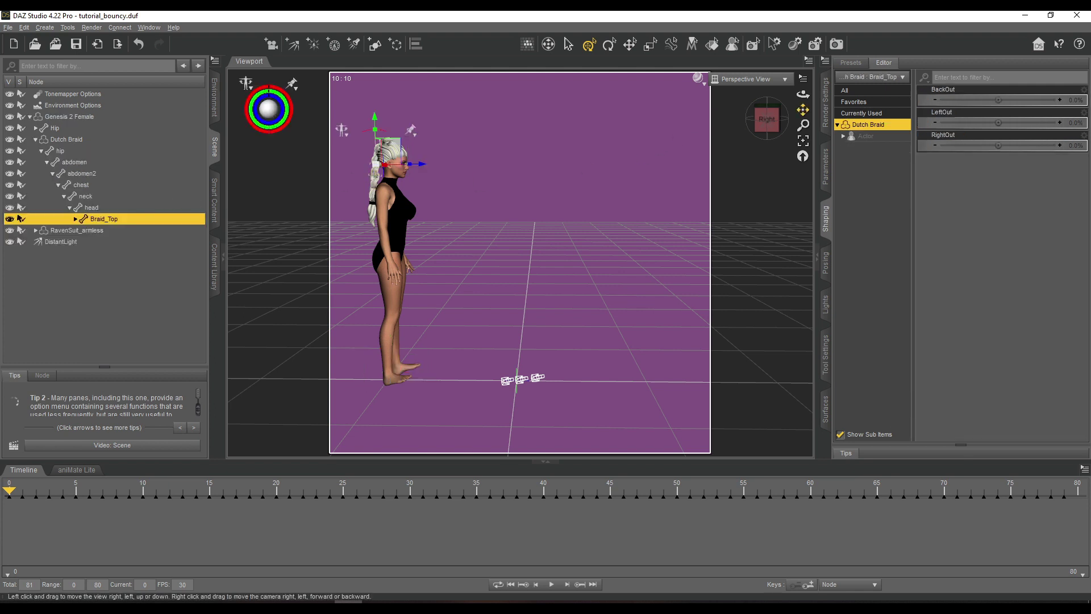
{"action": "left_click_drag", "start_coordinate": [801, 110], "coordinate": [824, 126]}
{"action": "scroll", "coordinate": [783, 117], "scroll_direction": "up", "scroll_amount": 8}
{"action": "left_click", "coordinate": [783, 117]}
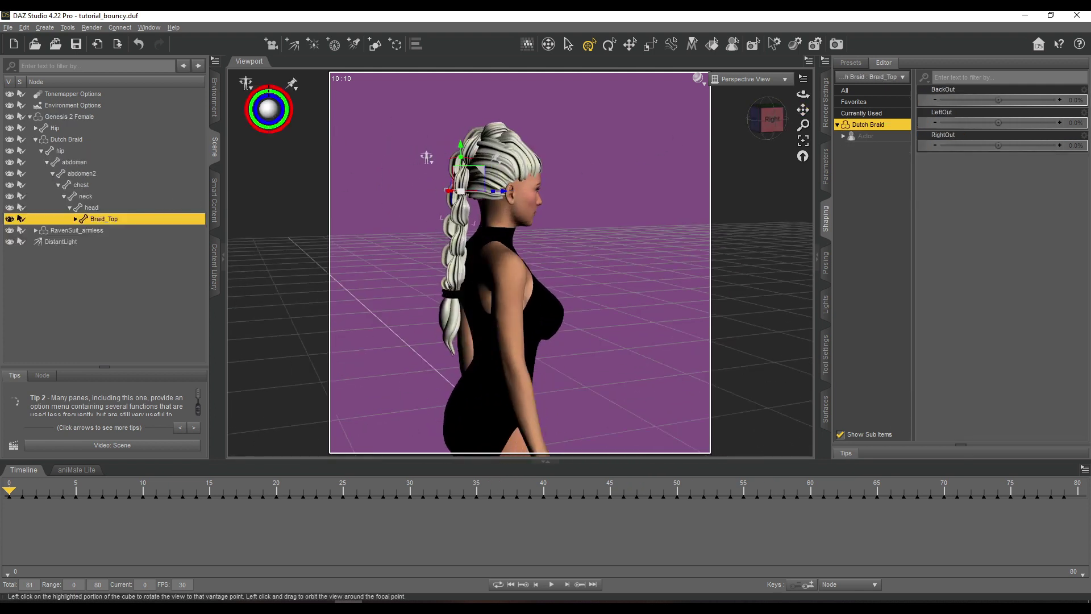
{"action": "left_click_drag", "start_coordinate": [783, 117], "coordinate": [814, 117]}
{"action": "left_click", "coordinate": [810, 107]}
{"action": "scroll", "coordinate": [771, 129], "scroll_direction": "up", "scroll_amount": 5}
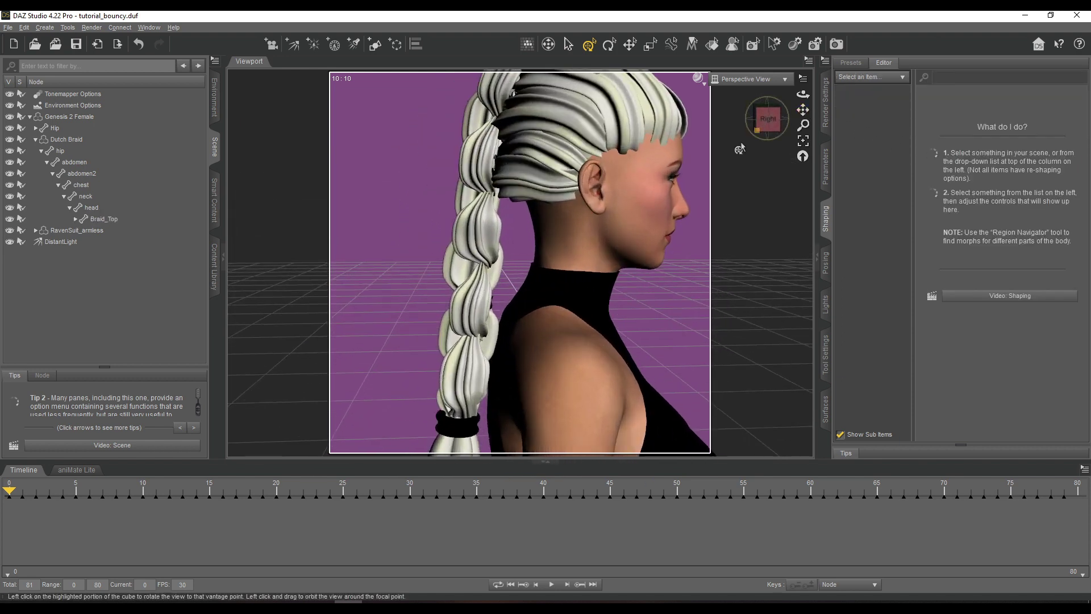
{"action": "left_click", "coordinate": [462, 232]}
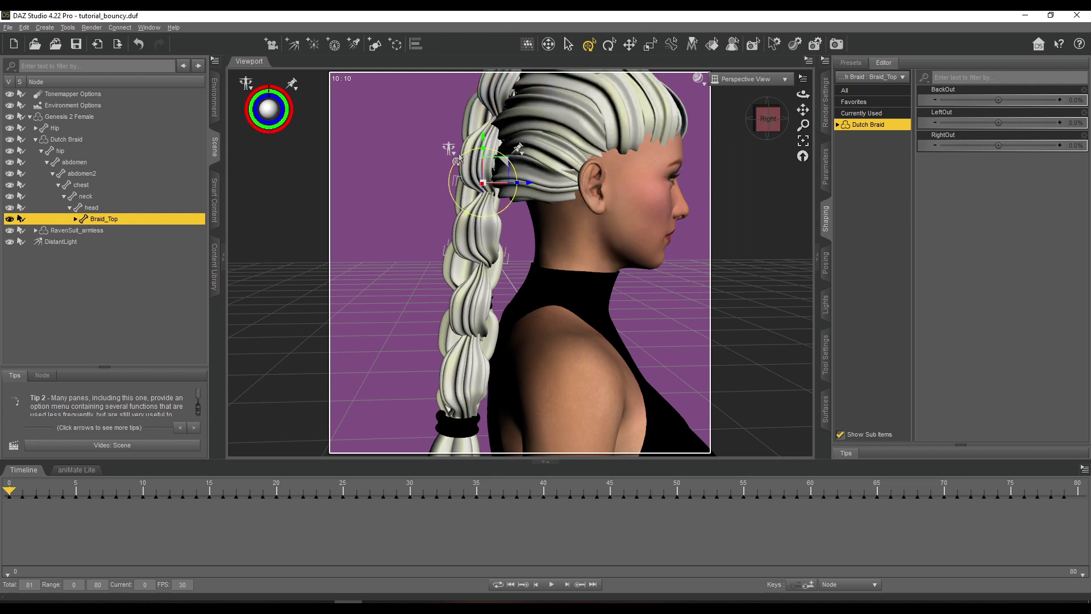
{"action": "left_click", "coordinate": [88, 208]}
{"action": "left_click", "coordinate": [100, 221]}
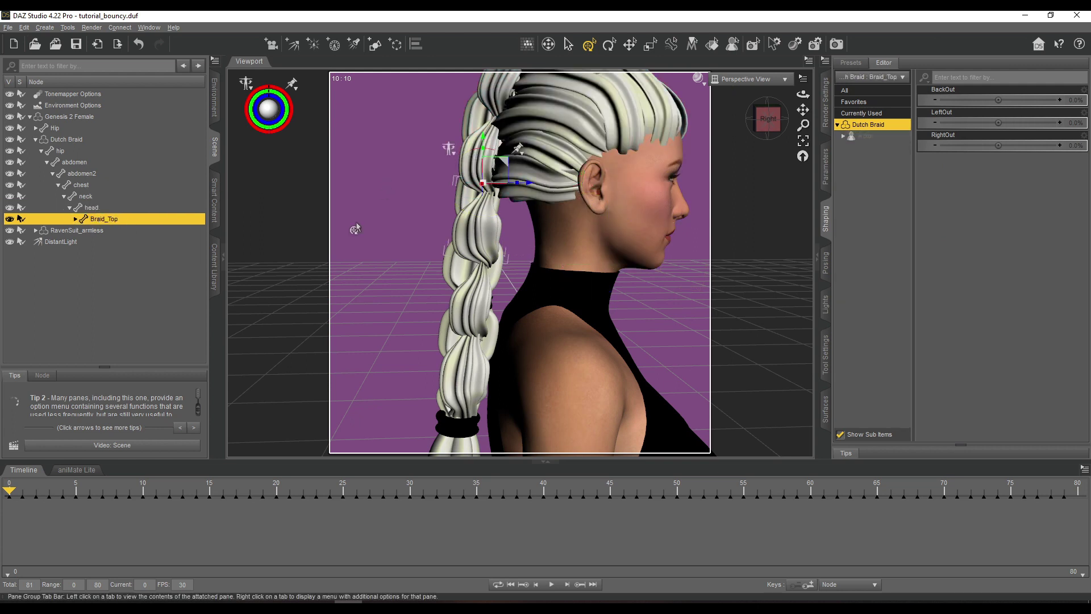
{"action": "scroll", "coordinate": [473, 234], "scroll_direction": "down", "scroll_amount": 6}
{"action": "left_click", "coordinate": [770, 119]}
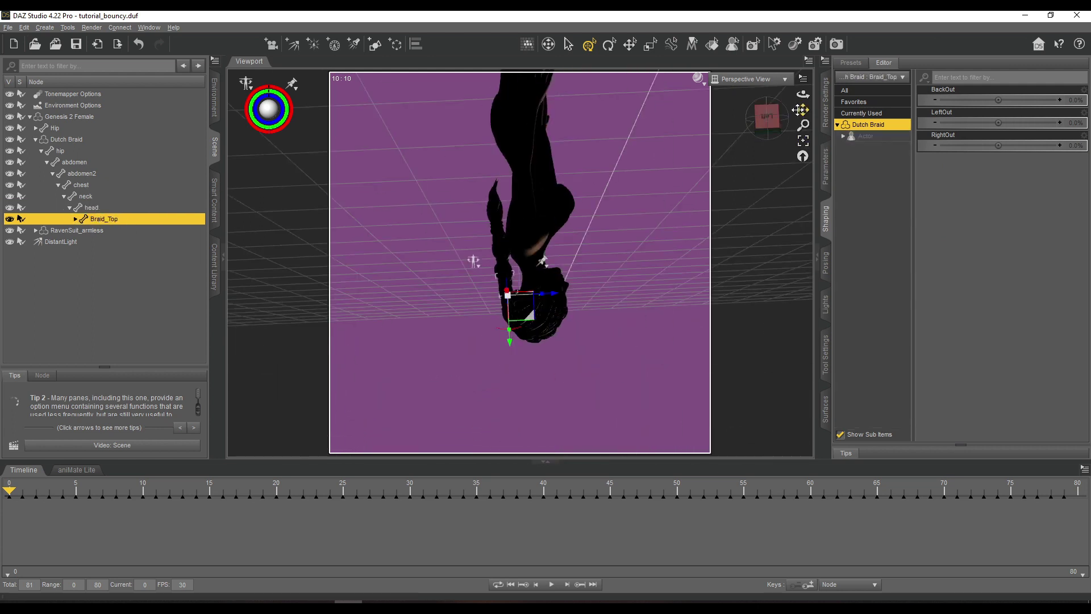
{"action": "scroll", "coordinate": [803, 109], "scroll_direction": "up", "scroll_amount": 6}
{"action": "left_click_drag", "start_coordinate": [803, 110], "coordinate": [828, 64]}
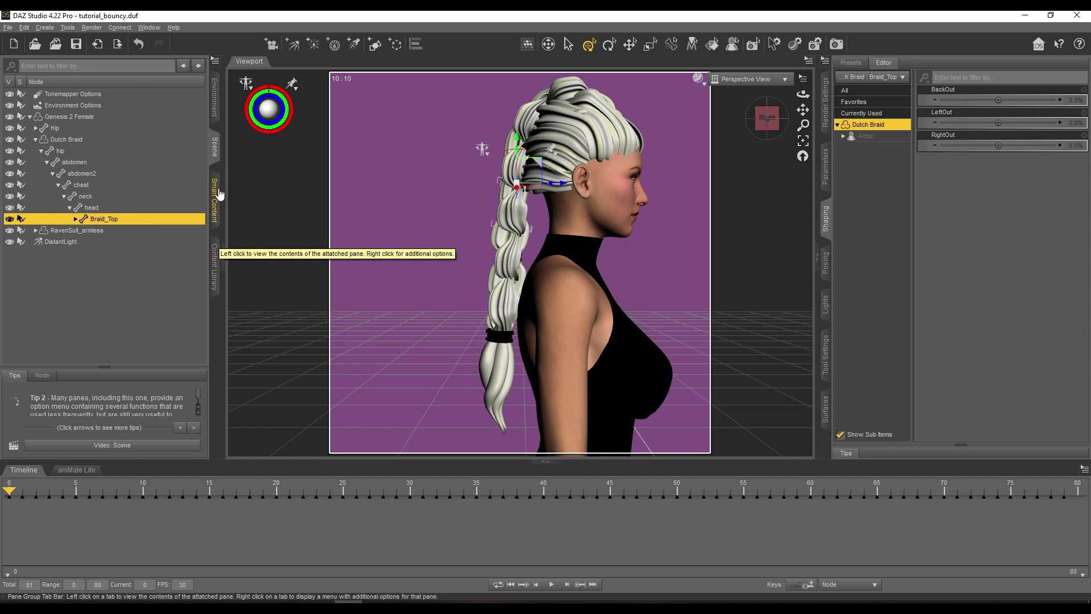
- Run the Spring Dynamics script from the content library's Scripts > Utilities folder for the selected Braid_Top bone
{"action": "left_click", "coordinate": [214, 196]}
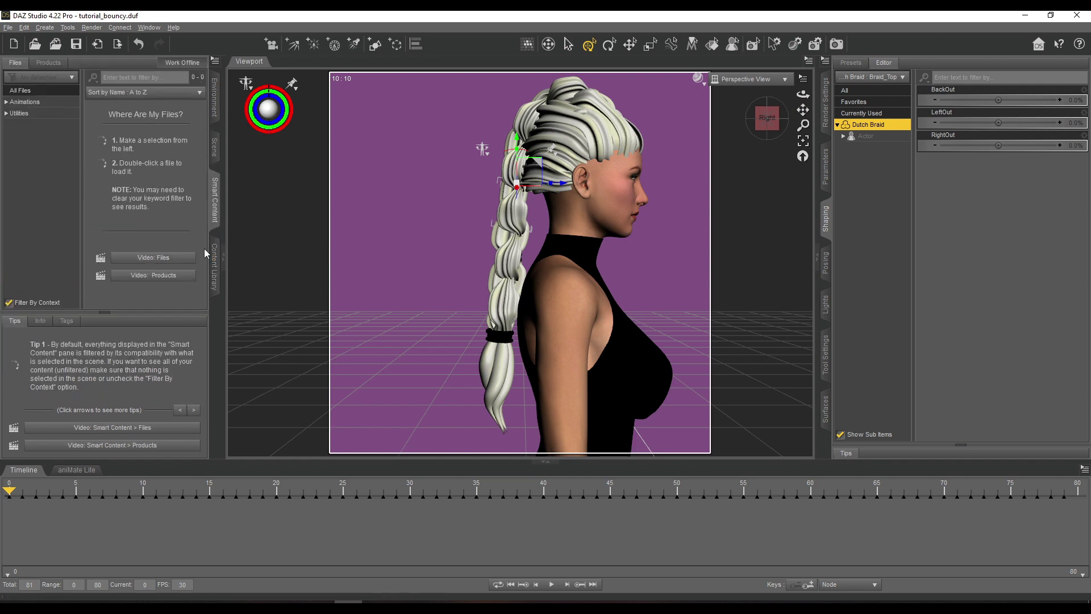
{"action": "left_click", "coordinate": [215, 282]}
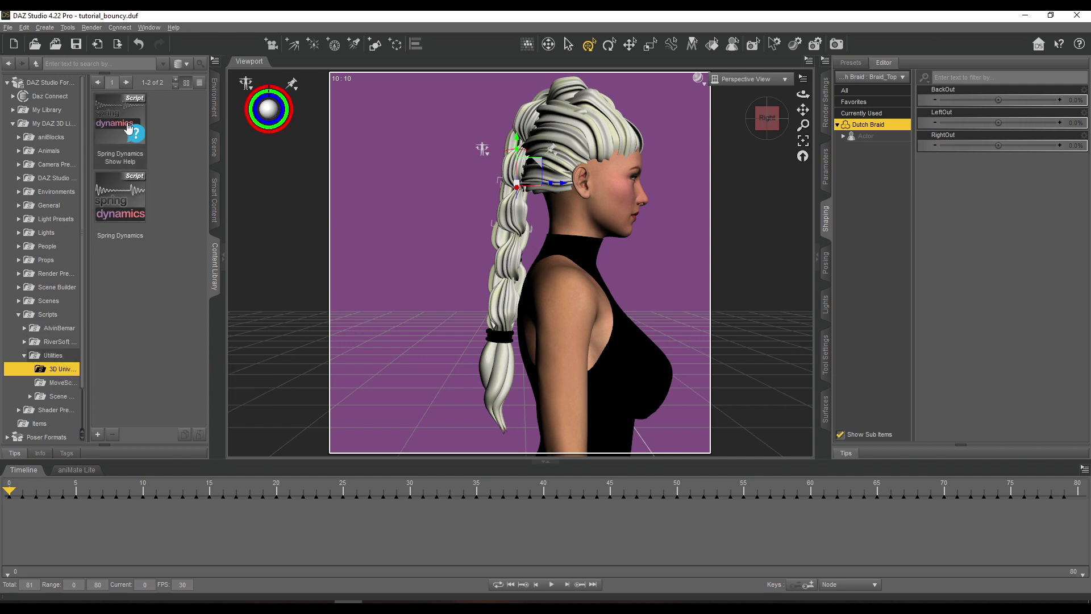
{"action": "mouse_move", "coordinate": [124, 156]}
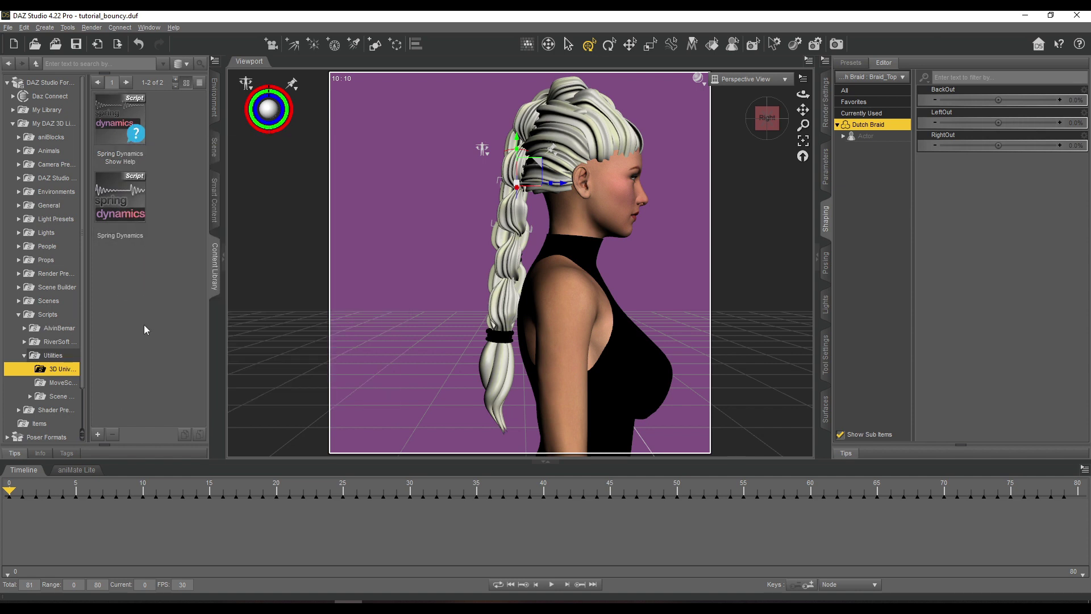
{"action": "mouse_move", "coordinate": [139, 138]}
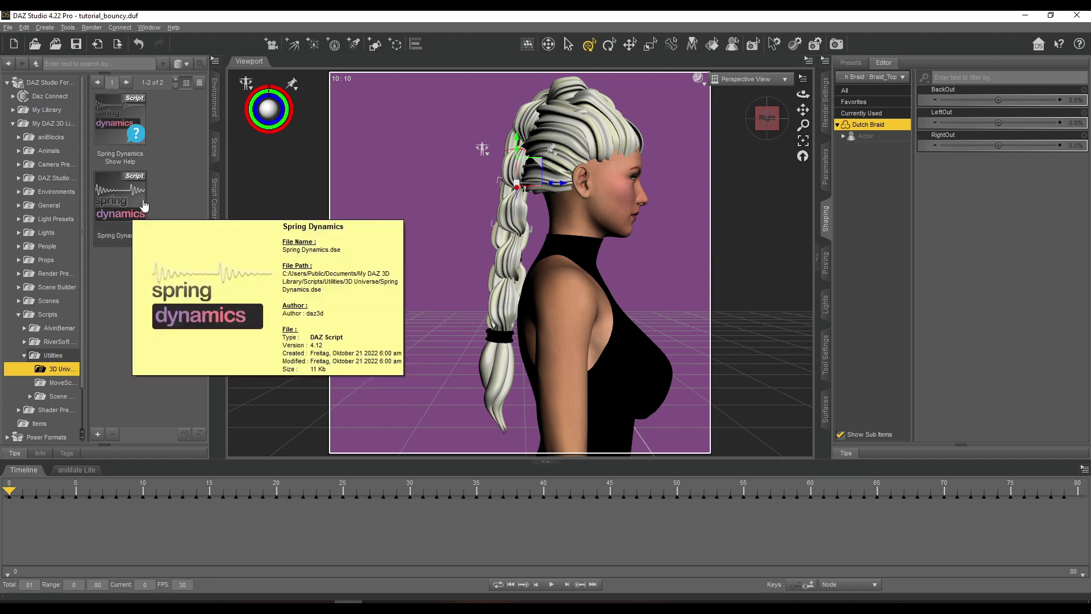
{"action": "left_click", "coordinate": [123, 196]}
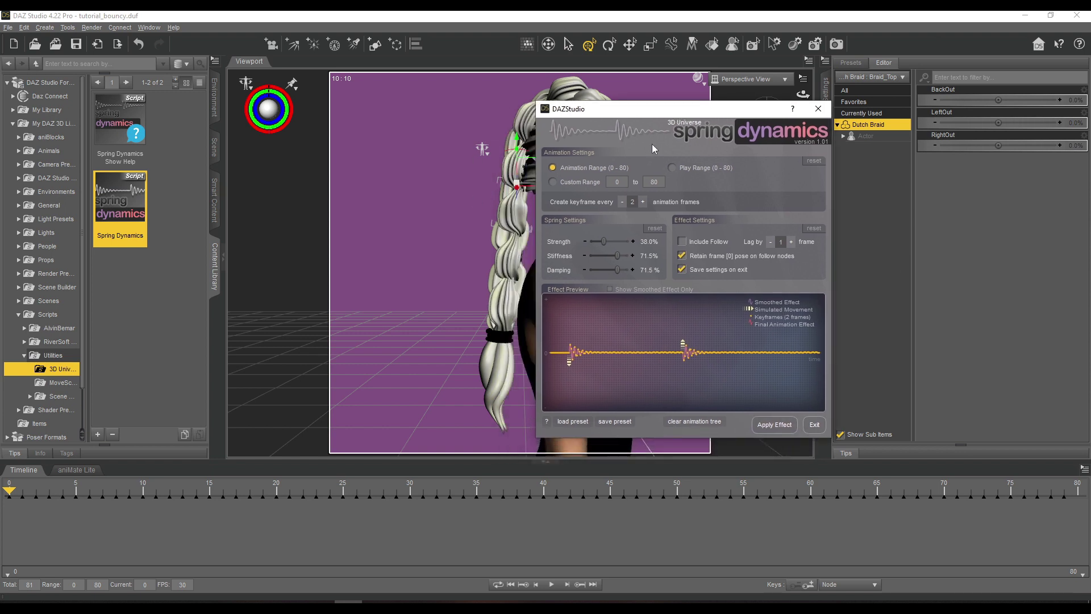
{"action": "left_click_drag", "start_coordinate": [670, 118], "coordinate": [501, 101]}
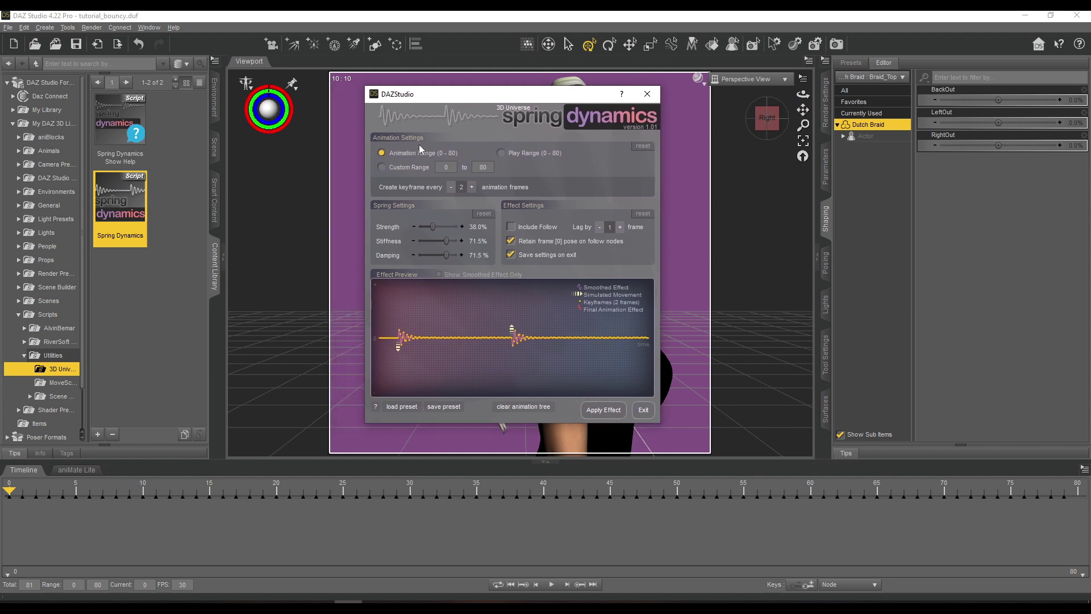
- Choose Animation Range (0 - 80), reset the spring settings to strength 70%, stiffness 20% and damping 20%, and close Spring Dynamics
{"action": "left_click", "coordinate": [396, 156]}
{"action": "left_click", "coordinate": [483, 215]}
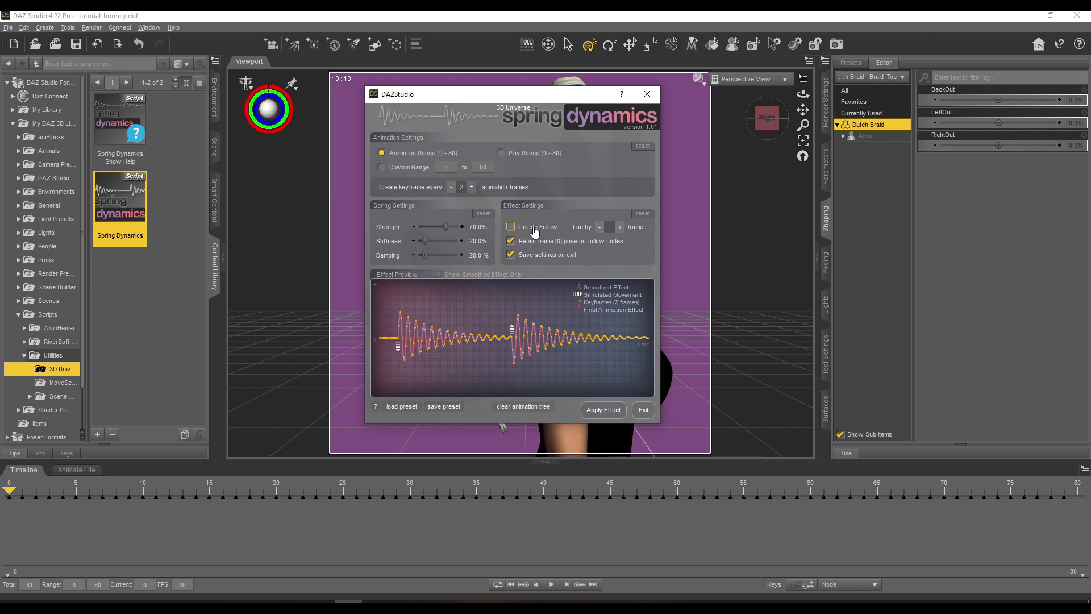
{"action": "left_click", "coordinate": [647, 93]}
- Expand the Dutch Braid bone hierarchy in the scene from Braid_Top down to Braid_End
{"action": "left_click", "coordinate": [215, 146]}
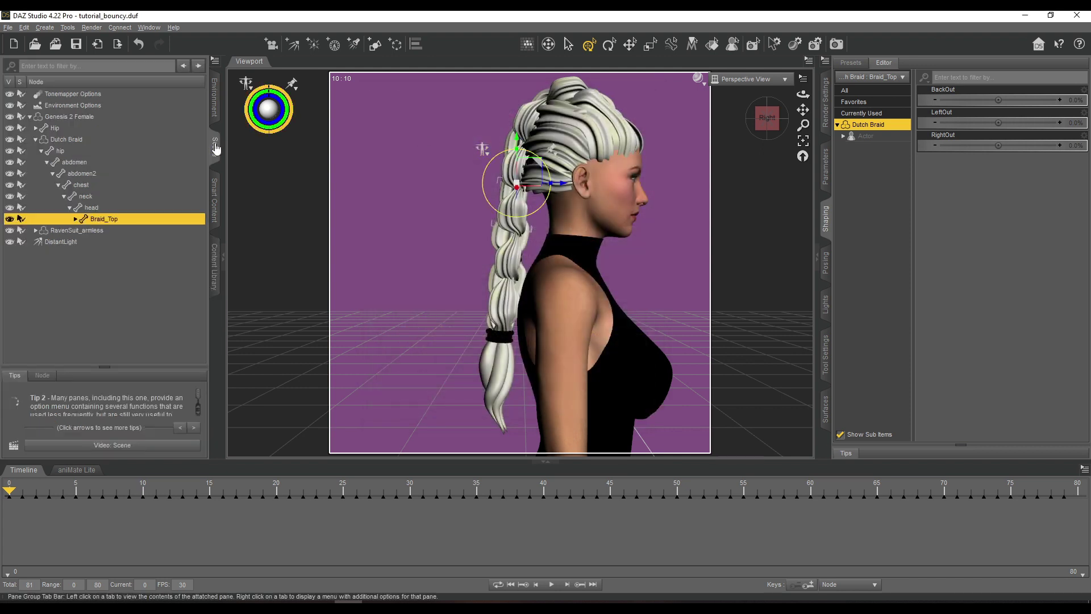
{"action": "left_click", "coordinate": [75, 219]}
{"action": "left_click", "coordinate": [81, 230]}
{"action": "left_click", "coordinate": [86, 242]}
{"action": "left_click", "coordinate": [93, 253]}
{"action": "left_click", "coordinate": [97, 265]}
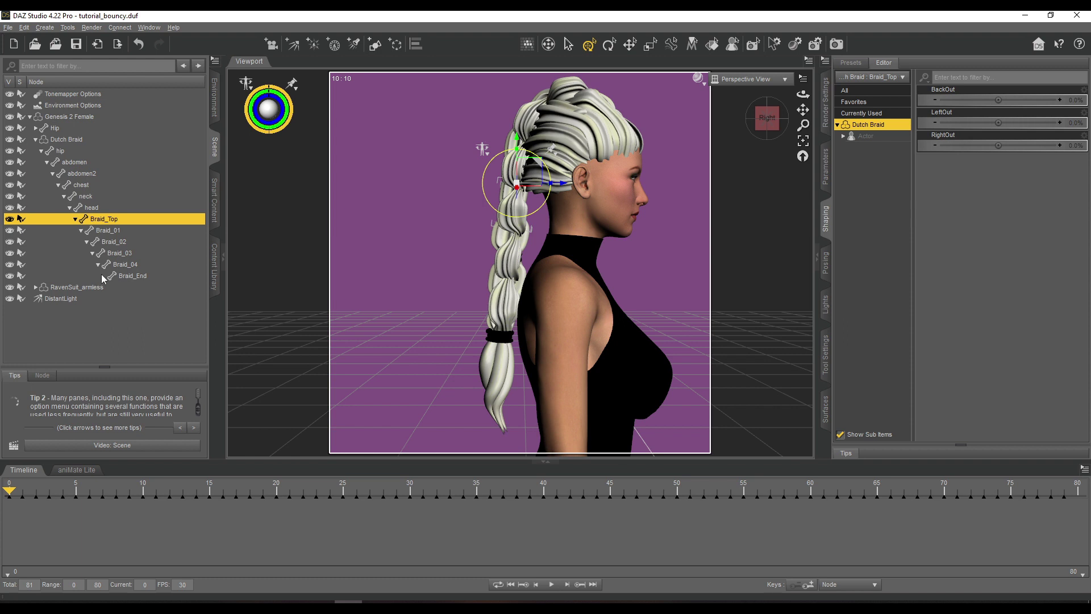
- Go through the braid's bones one by one, from Braid_Top through Braid_01 to Braid_04 and Braid_End
{"action": "left_click", "coordinate": [101, 228]}
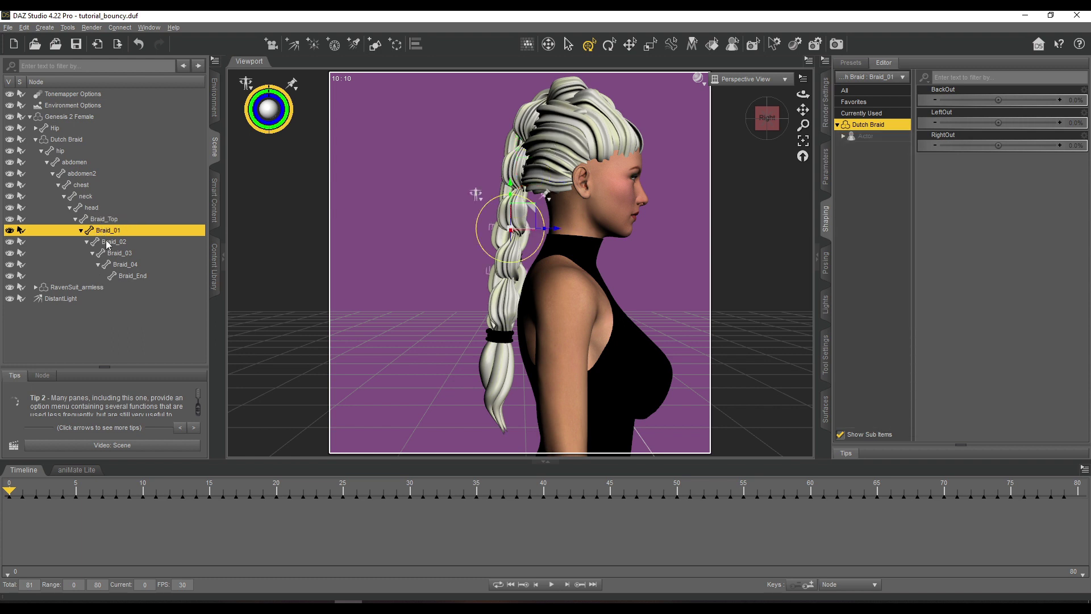
{"action": "left_click", "coordinate": [98, 219]}
{"action": "left_click", "coordinate": [107, 231]}
{"action": "left_click", "coordinate": [114, 242]}
{"action": "left_click", "coordinate": [119, 253]}
{"action": "left_click", "coordinate": [126, 264]}
{"action": "left_click", "coordinate": [136, 276]}
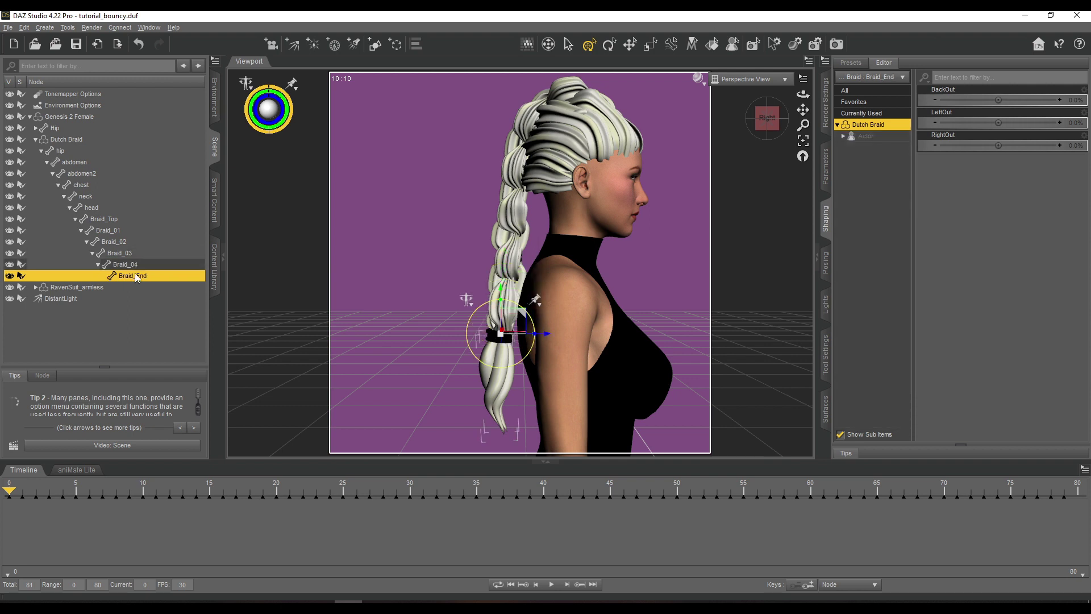
- Select Braid_Top, run the Spring Dynamics script again and enable Include Follow in its effect settings
{"action": "left_click", "coordinate": [98, 221]}
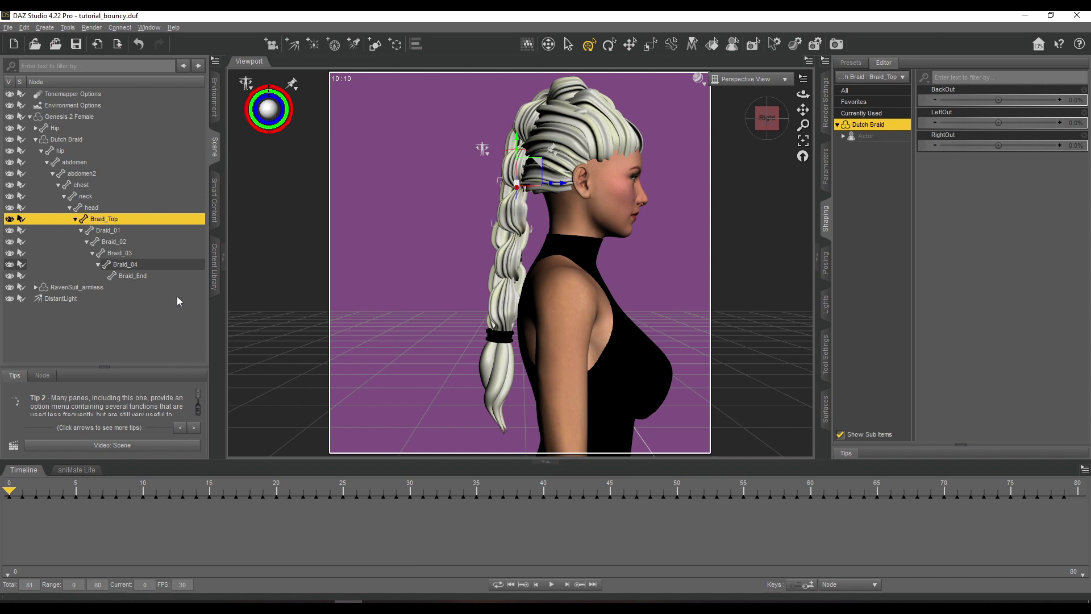
{"action": "left_click", "coordinate": [215, 268]}
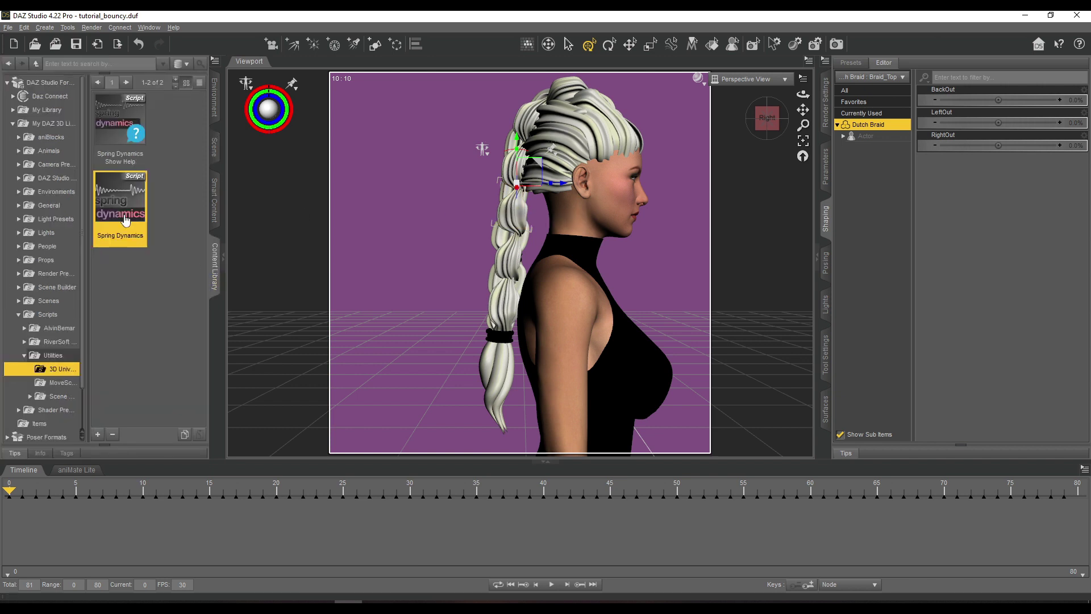
{"action": "double_click", "coordinate": [126, 220]}
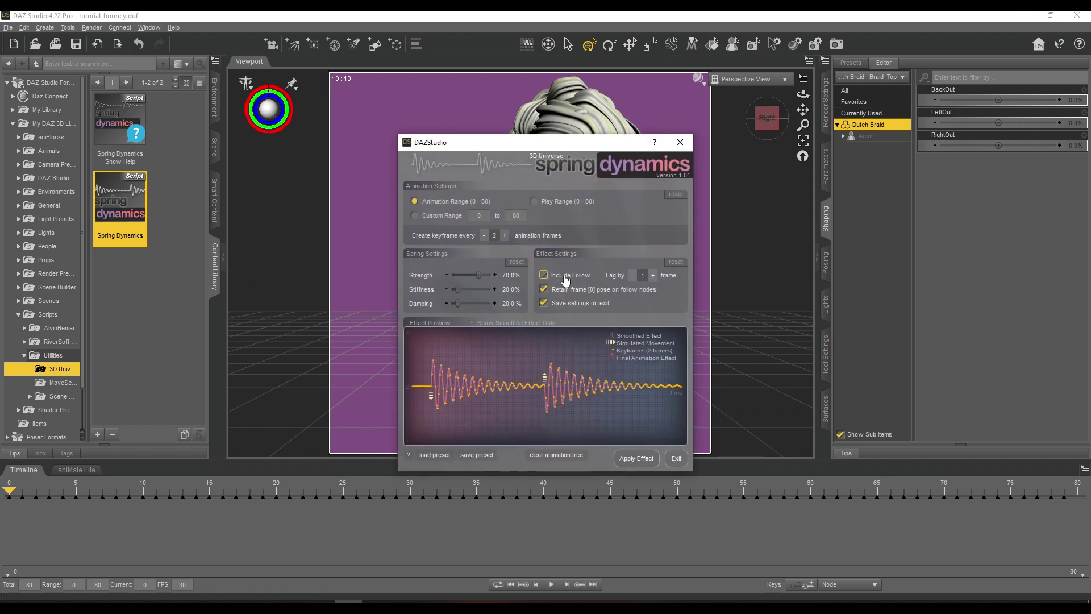
{"action": "left_click", "coordinate": [544, 275]}
{"action": "left_click", "coordinate": [544, 275]}
{"action": "left_click", "coordinate": [544, 275]}
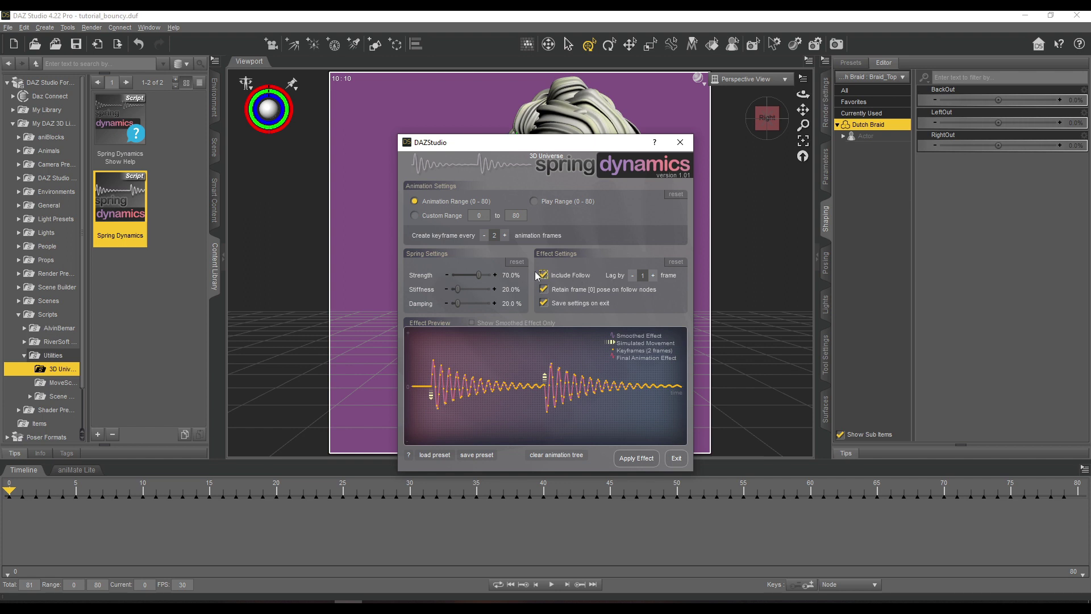
- Move the Spring Dynamics dialog off the character so the whole braid can be seen
{"action": "left_click", "coordinate": [598, 272]}
{"action": "left_click", "coordinate": [566, 290]}
{"action": "left_click", "coordinate": [583, 291]}
{"action": "left_click", "coordinate": [578, 291]}
{"action": "left_click_drag", "start_coordinate": [559, 149], "coordinate": [887, 131]}
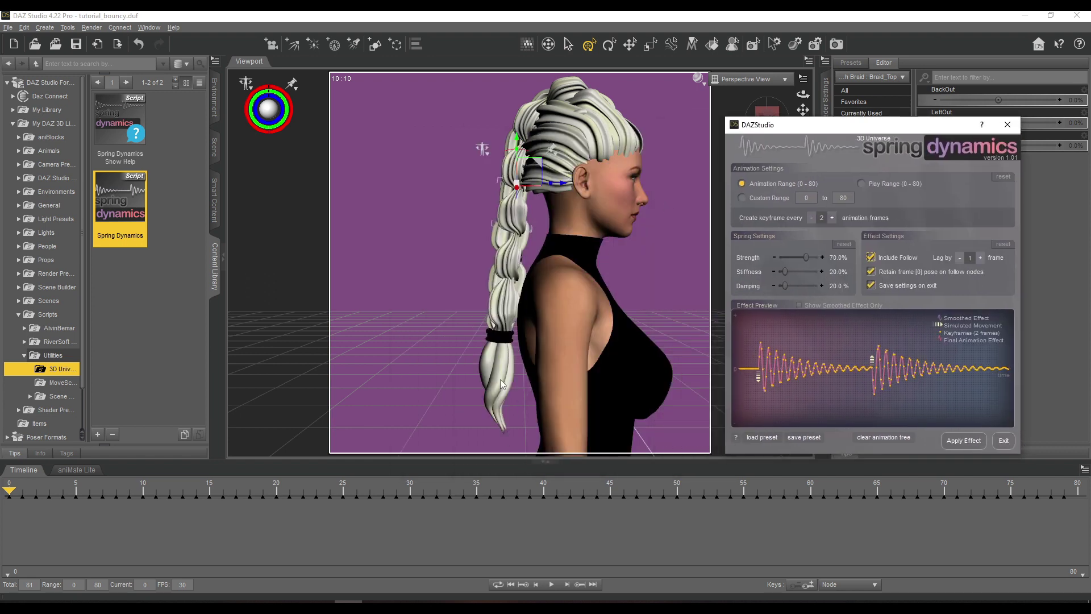
{"action": "left_click_drag", "start_coordinate": [855, 129], "coordinate": [774, 112]}
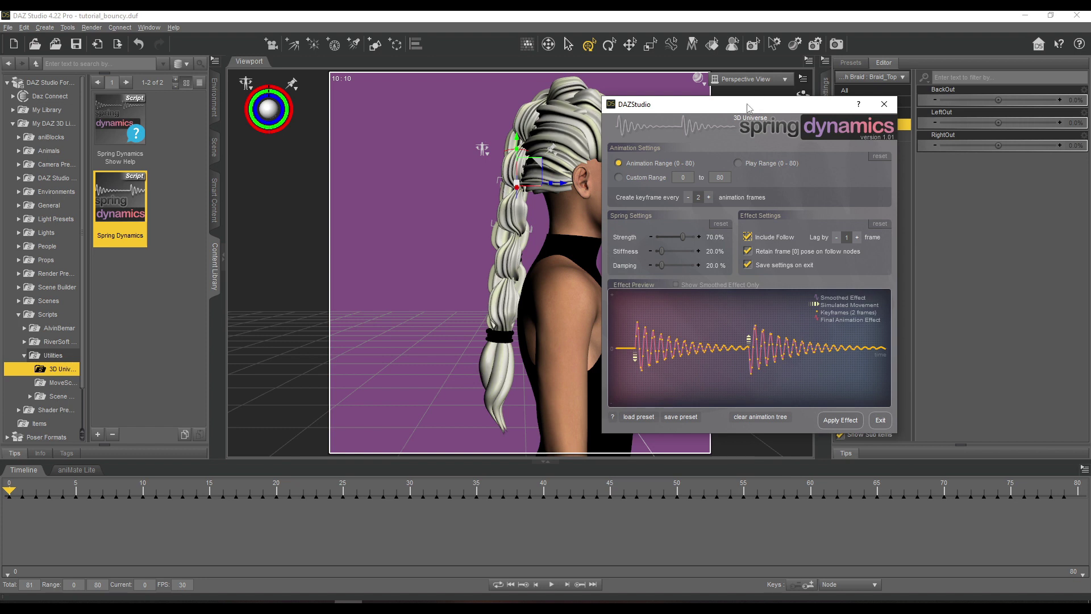
{"action": "left_click_drag", "start_coordinate": [748, 106], "coordinate": [703, 103]}
- Turn Retain frame [0] pose on follow nodes off and back on in the effect settings
{"action": "left_click", "coordinate": [704, 248]}
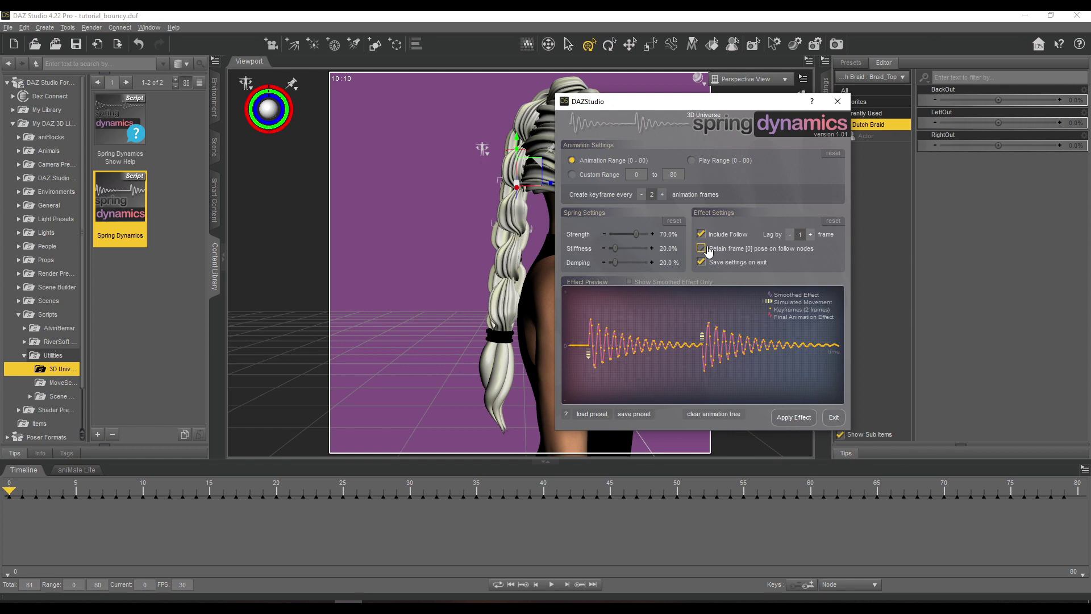
{"action": "left_click", "coordinate": [703, 249]}
{"action": "left_click_drag", "start_coordinate": [700, 108], "coordinate": [665, 104]}
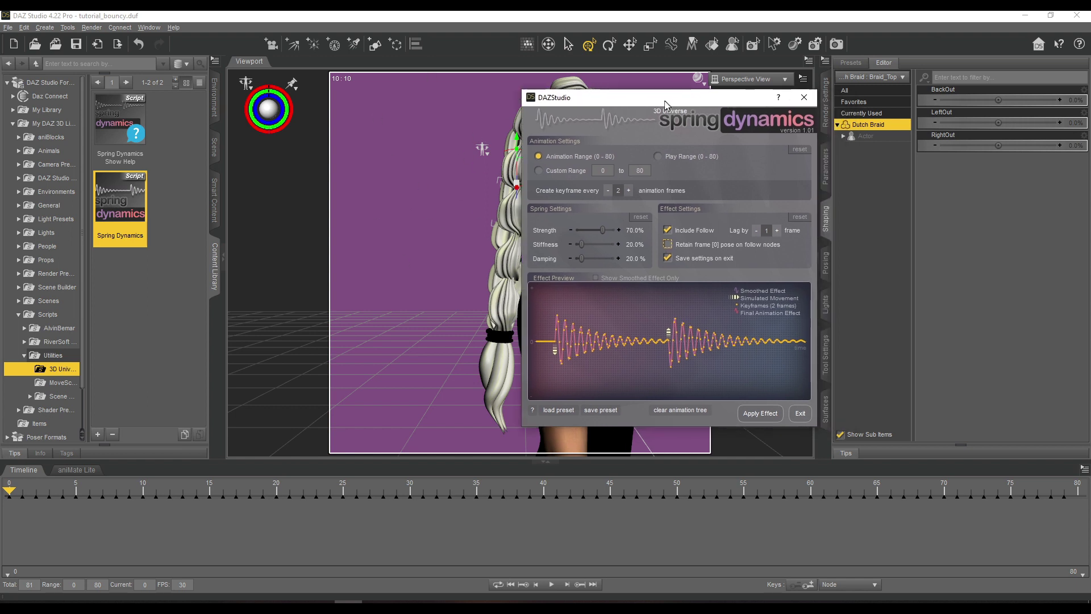
{"action": "left_click", "coordinate": [667, 246]}
{"action": "left_click", "coordinate": [709, 260]}
{"action": "left_click_drag", "start_coordinate": [679, 102], "coordinate": [653, 91]}
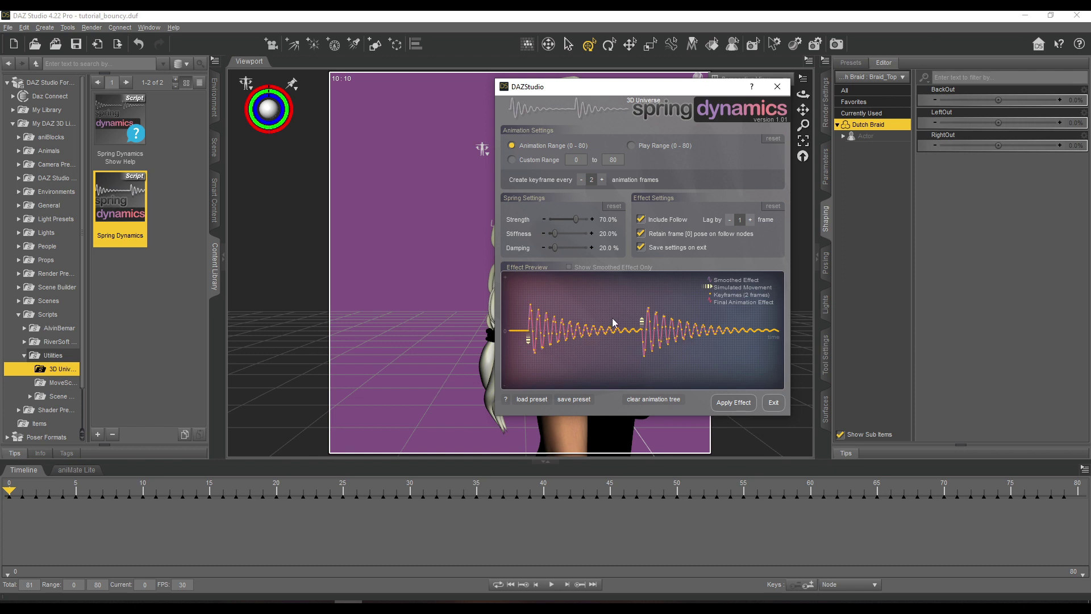
- Reset the spring settings to strength 70%, stiffness 20% and damping 20%, apply the effect to Braid_Top and close Spring Dynamics
{"action": "left_click_drag", "start_coordinate": [576, 219], "coordinate": [501, 271]}
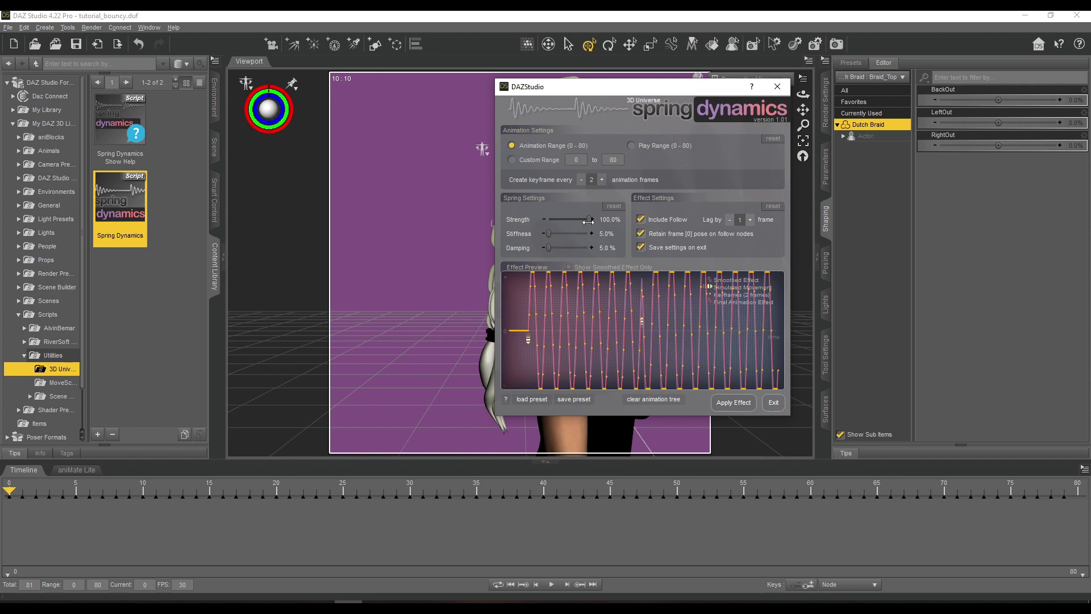
{"action": "left_click", "coordinate": [613, 206]}
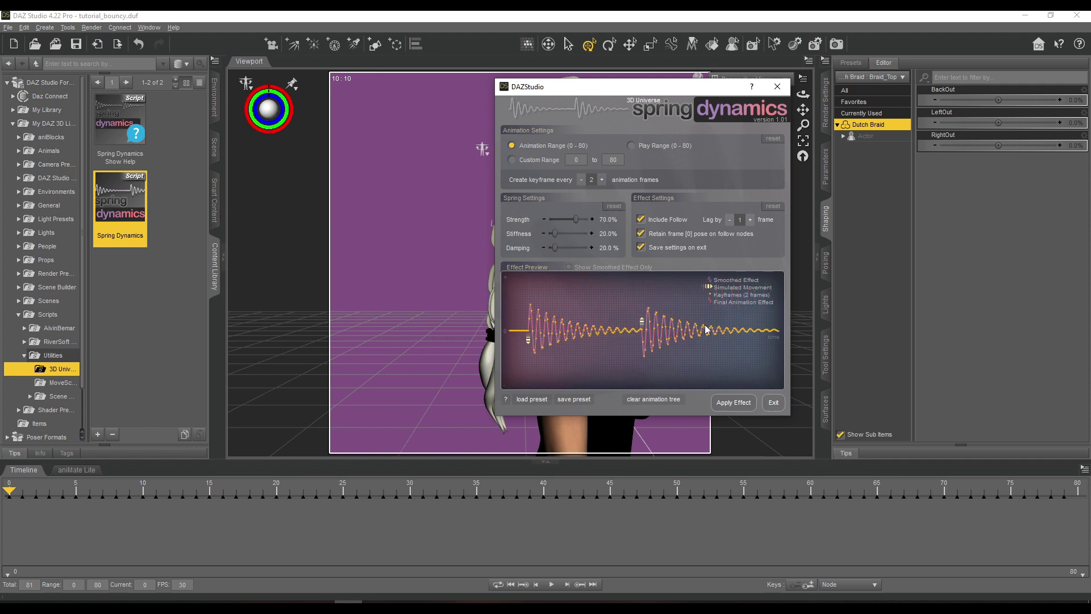
{"action": "left_click", "coordinate": [746, 405]}
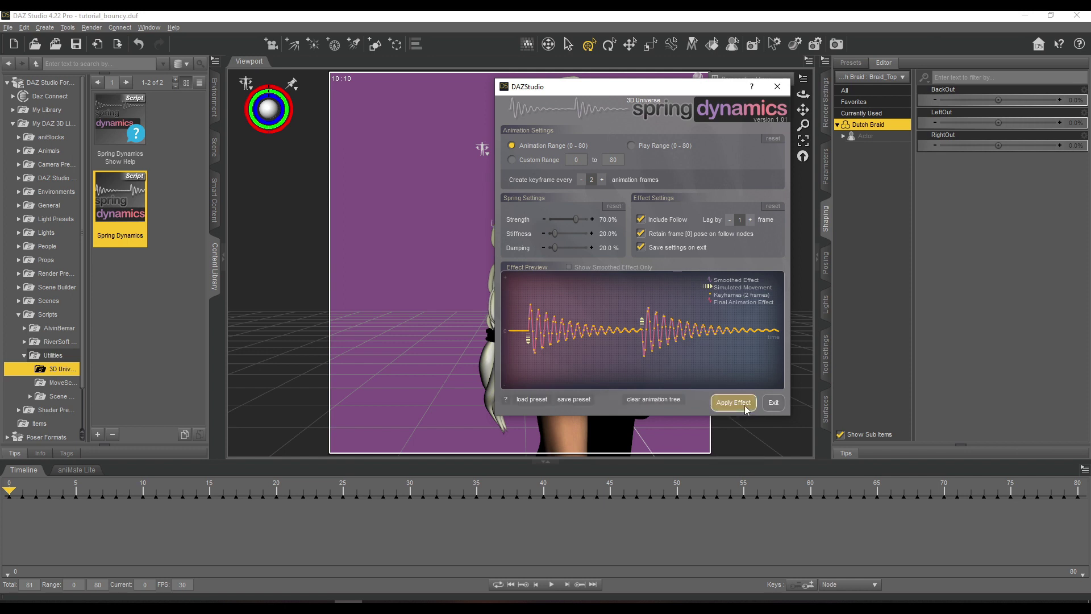
{"action": "left_click", "coordinate": [774, 402]}
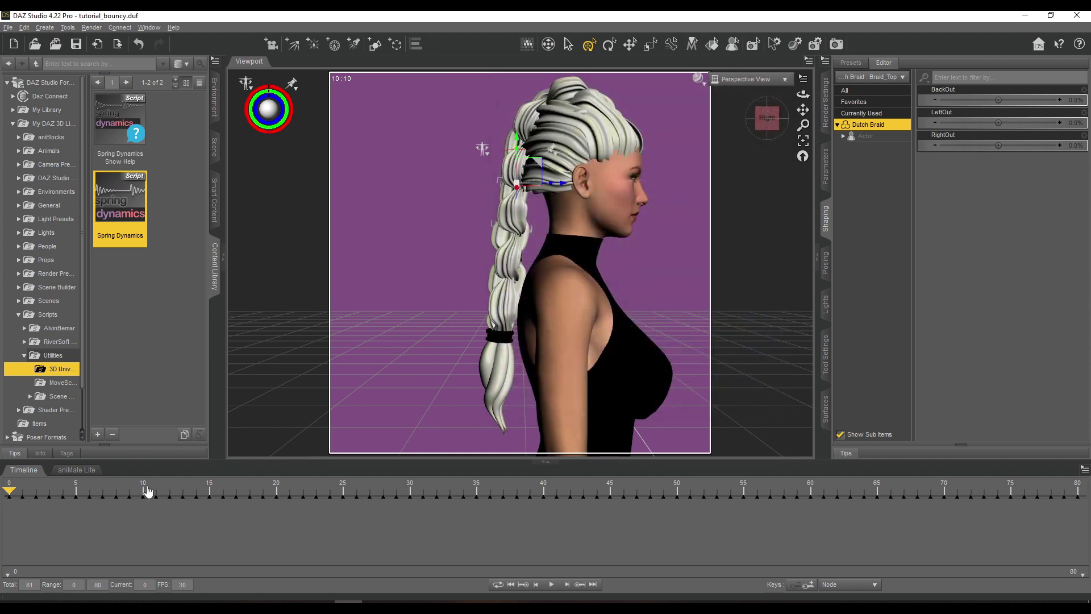
- Scrub through the walk animation to examine the braid's spring motion from the side, returning to frame 0
{"action": "left_click_drag", "start_coordinate": [12, 484], "coordinate": [48, 486]}
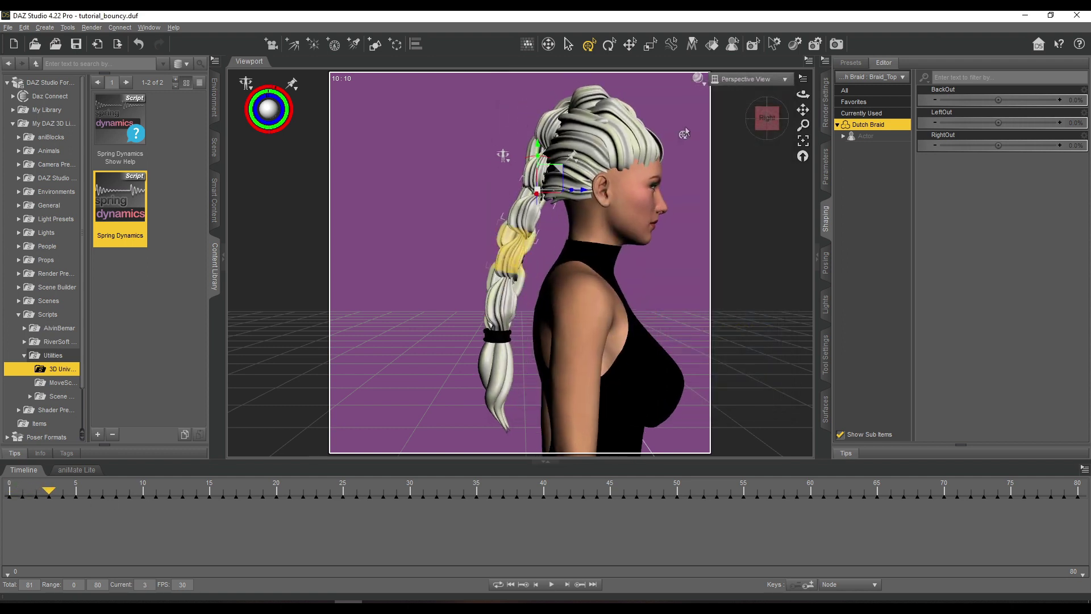
{"action": "scroll", "coordinate": [720, 142], "scroll_direction": "up", "scroll_amount": 4}
{"action": "scroll", "coordinate": [726, 176], "scroll_direction": "down", "scroll_amount": 10}
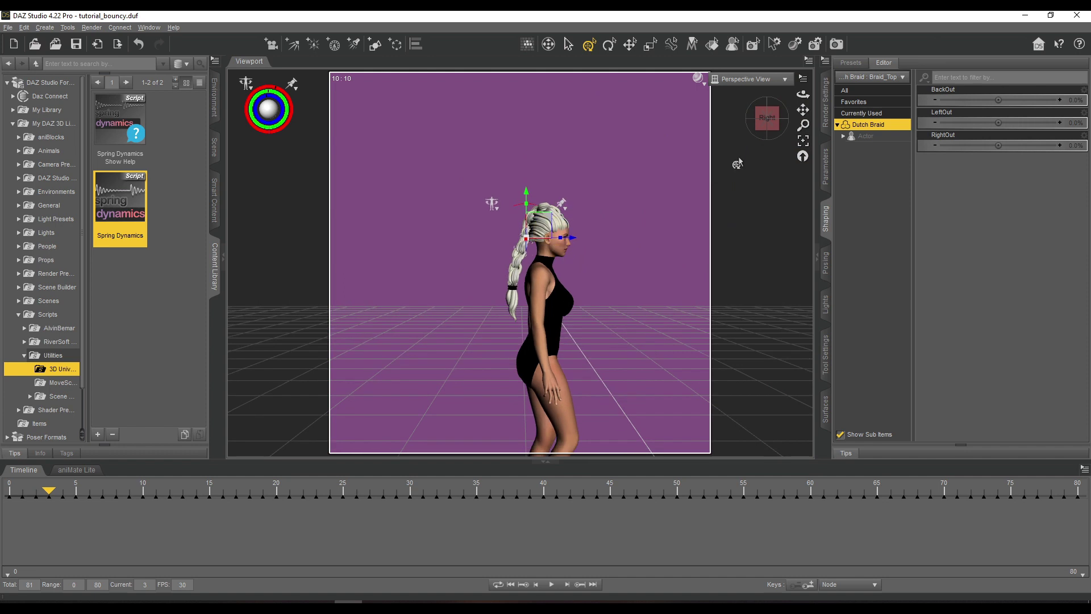
{"action": "left_click_drag", "start_coordinate": [809, 109], "coordinate": [788, 52]}
{"action": "scroll", "coordinate": [809, 108], "scroll_direction": "up", "scroll_amount": 3}
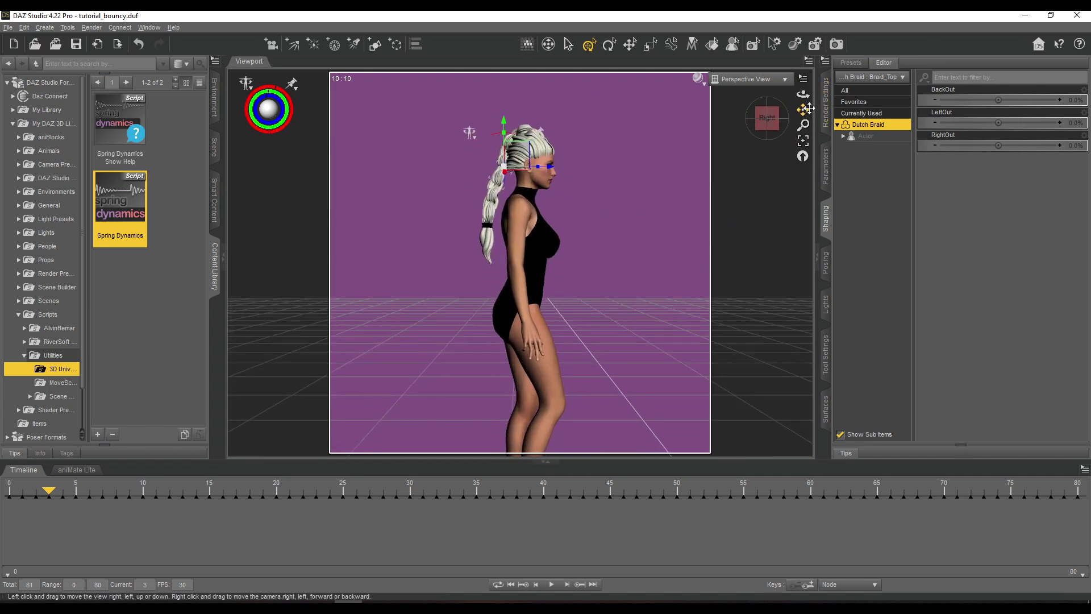
{"action": "left_click_drag", "start_coordinate": [810, 108], "coordinate": [795, 142]}
{"action": "left_click_drag", "start_coordinate": [49, 490], "coordinate": [8, 500]}
{"action": "scroll", "coordinate": [574, 350], "scroll_direction": "down", "scroll_amount": 5}
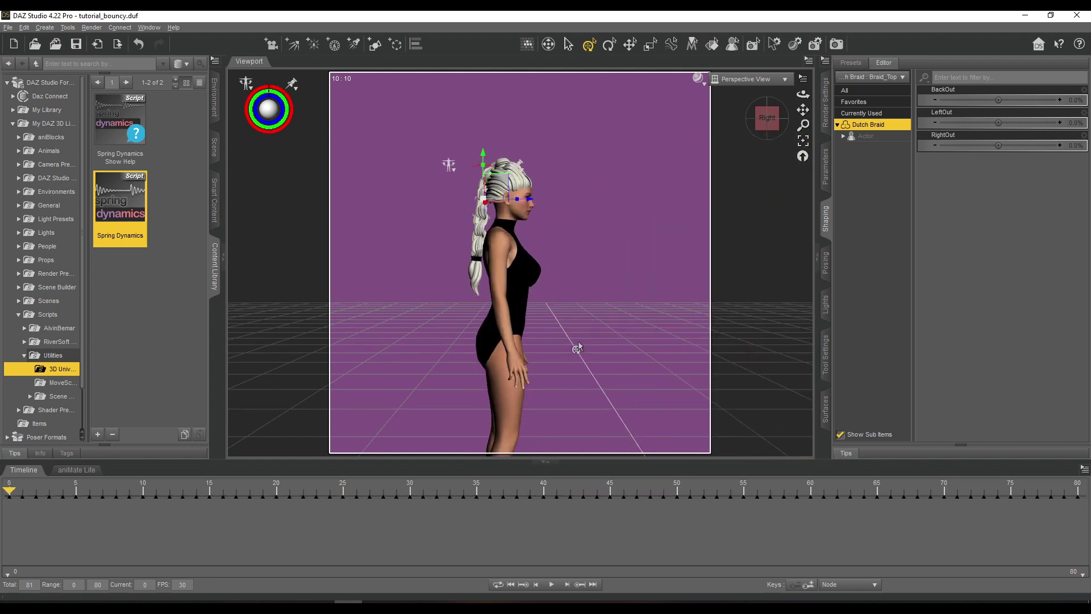
{"action": "left_click_drag", "start_coordinate": [804, 110], "coordinate": [733, 109]}
{"action": "left_click_drag", "start_coordinate": [11, 489], "coordinate": [3, 540]}
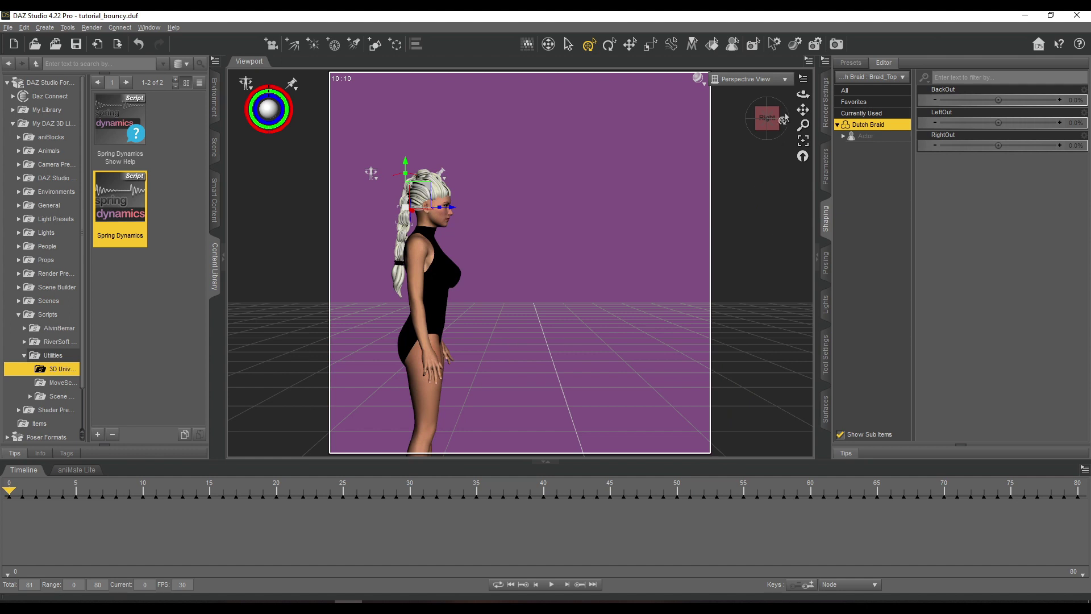
{"action": "left_click_drag", "start_coordinate": [800, 108], "coordinate": [800, 108]}
{"action": "scroll", "coordinate": [800, 108], "scroll_direction": "up", "scroll_amount": 5}
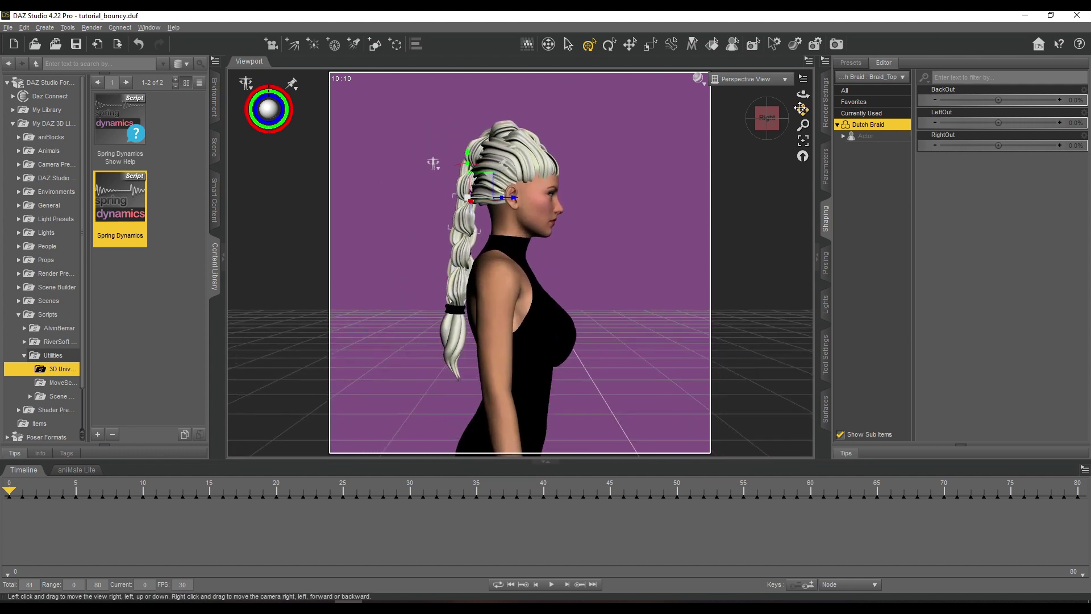
- Run Spring Dynamics again with the strength set to 32%, close it and scrub the timeline to check the braid
{"action": "double_click", "coordinate": [121, 197]}
{"action": "left_click_drag", "start_coordinate": [548, 146], "coordinate": [765, 115]}
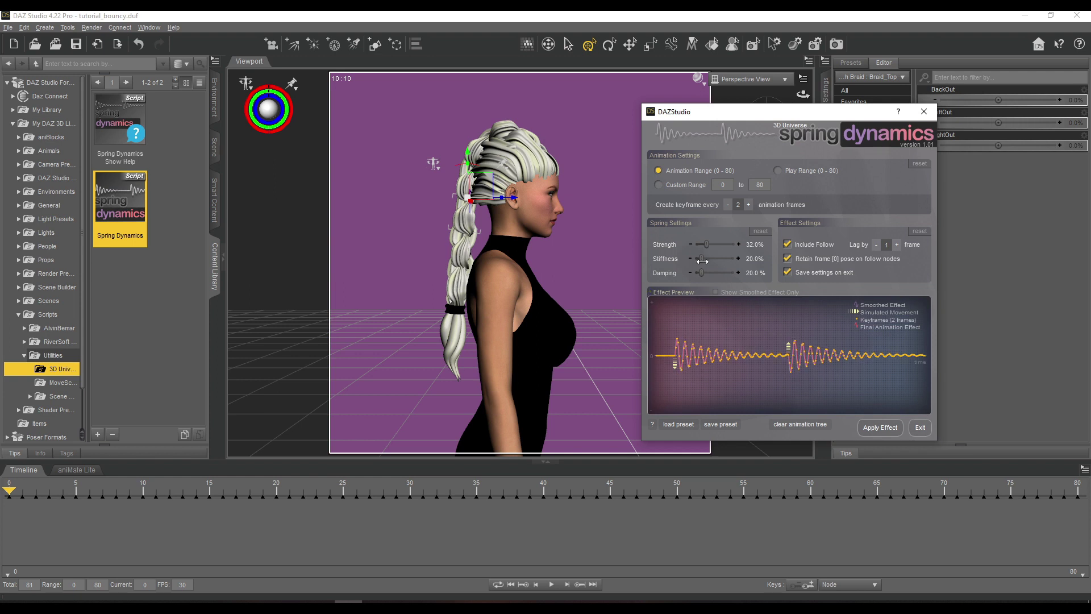
{"action": "left_click", "coordinate": [920, 427]}
{"action": "mouse_move", "coordinate": [9, 490]}
{"action": "left_mouse_down"}
{"action": "mouse_move", "coordinate": [282, 511]}
{"action": "mouse_move", "coordinate": [655, 516]}
{"action": "mouse_move", "coordinate": [8, 511]}
{"action": "left_mouse_up"}
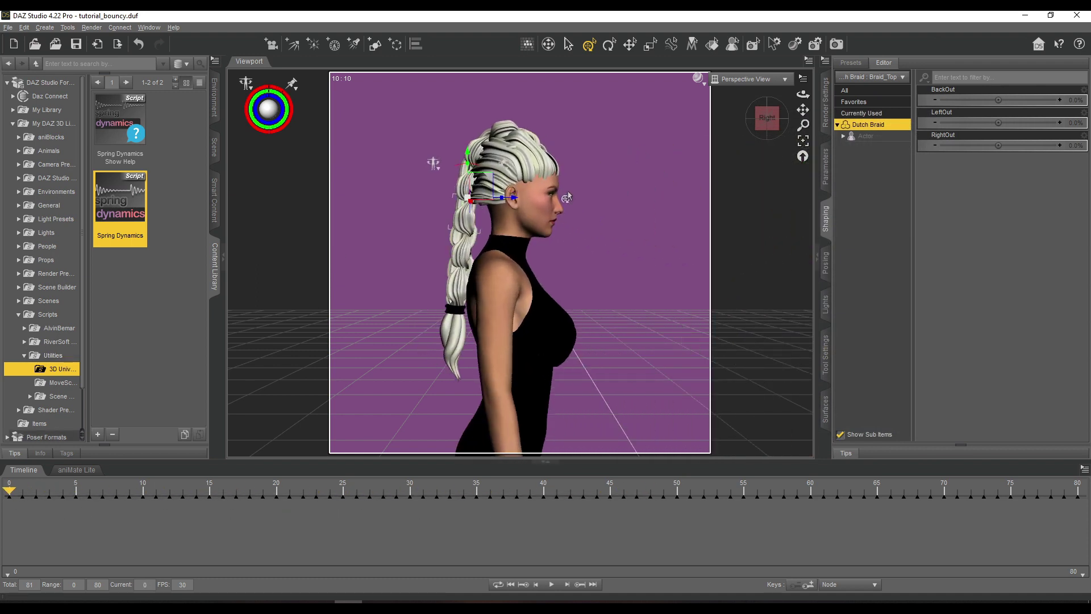
- Set the Spring Dynamics damping to 74.2%, apply the effect to Braid_Top and preview the braid's motion
{"action": "double_click", "coordinate": [130, 212]}
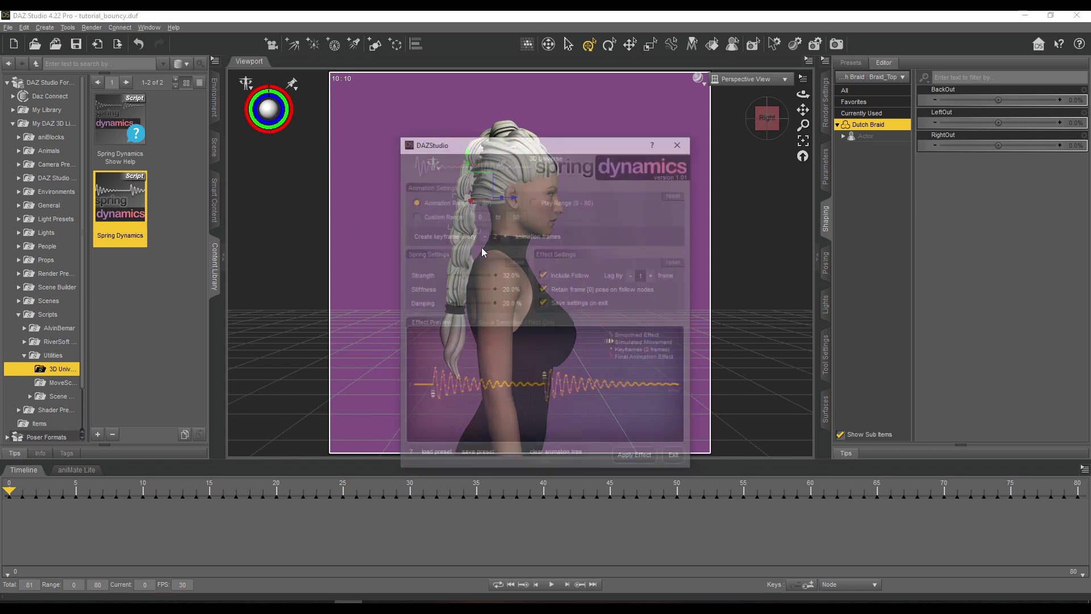
{"action": "left_click_drag", "start_coordinate": [457, 302], "coordinate": [477, 303]}
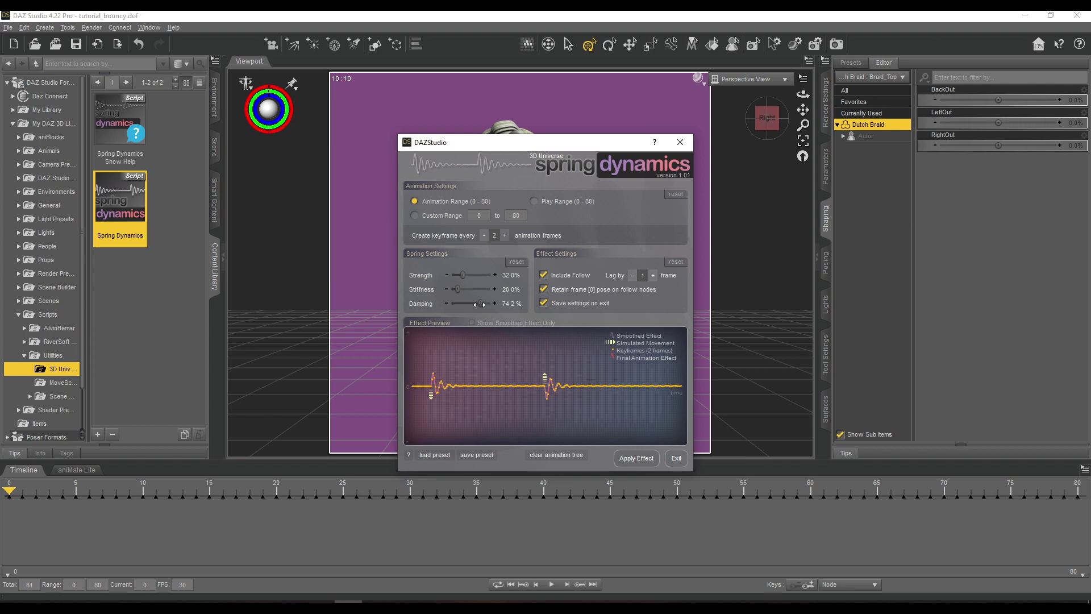
{"action": "left_click_drag", "start_coordinate": [478, 304], "coordinate": [387, 307]}
{"action": "left_click_drag", "start_coordinate": [452, 307], "coordinate": [457, 305]}
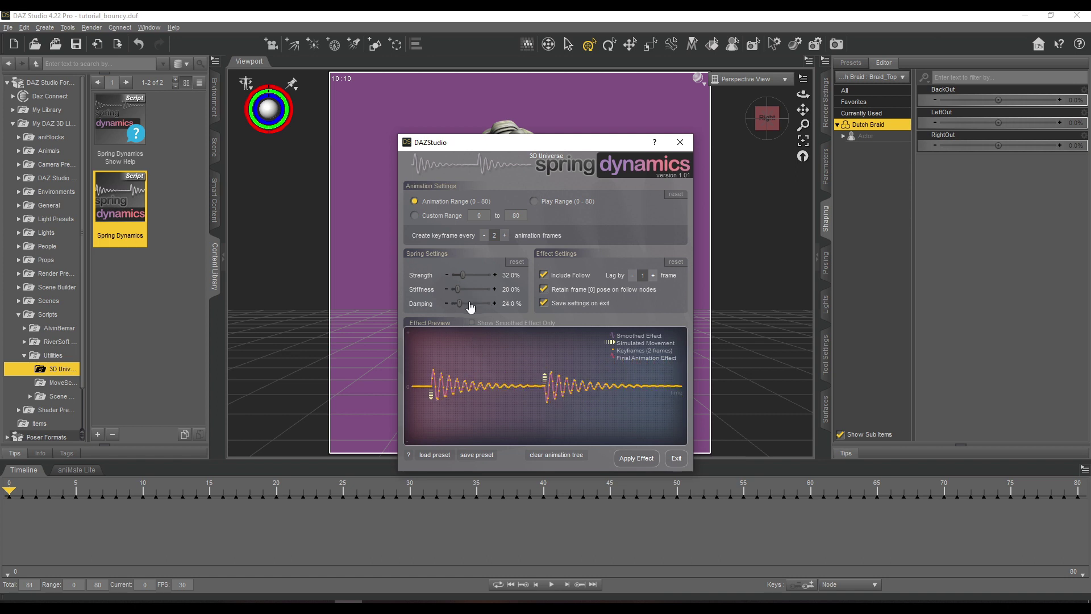
{"action": "left_click_drag", "start_coordinate": [460, 303], "coordinate": [481, 304]}
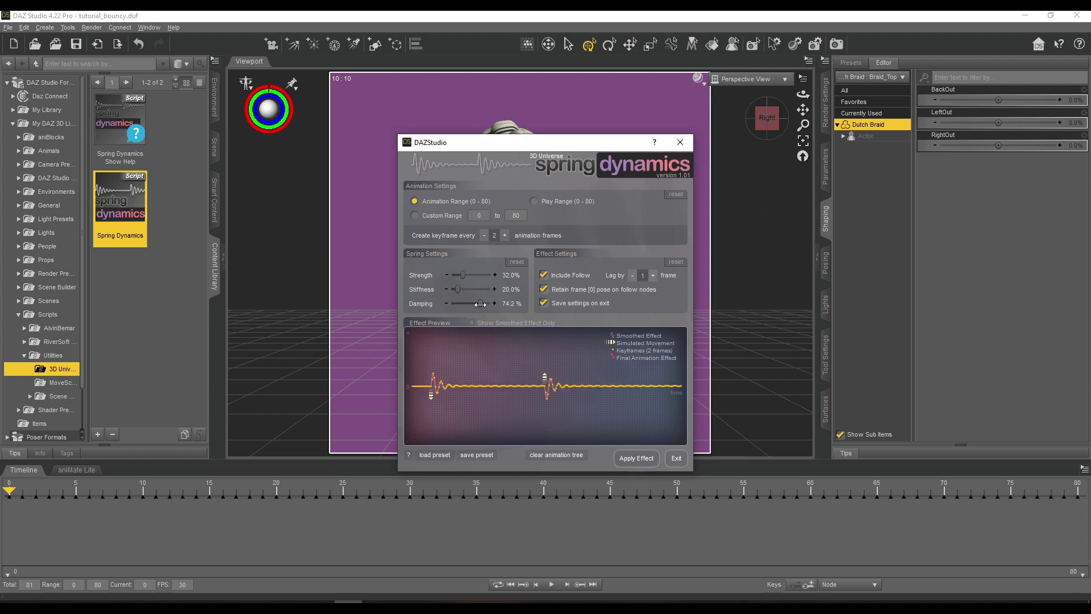
{"action": "left_click", "coordinate": [625, 460]}
{"action": "mouse_move", "coordinate": [9, 489]}
{"action": "left_mouse_down"}
{"action": "mouse_move", "coordinate": [277, 490]}
{"action": "mouse_move", "coordinate": [535, 507]}
{"action": "mouse_move", "coordinate": [8, 506]}
{"action": "left_mouse_up"}
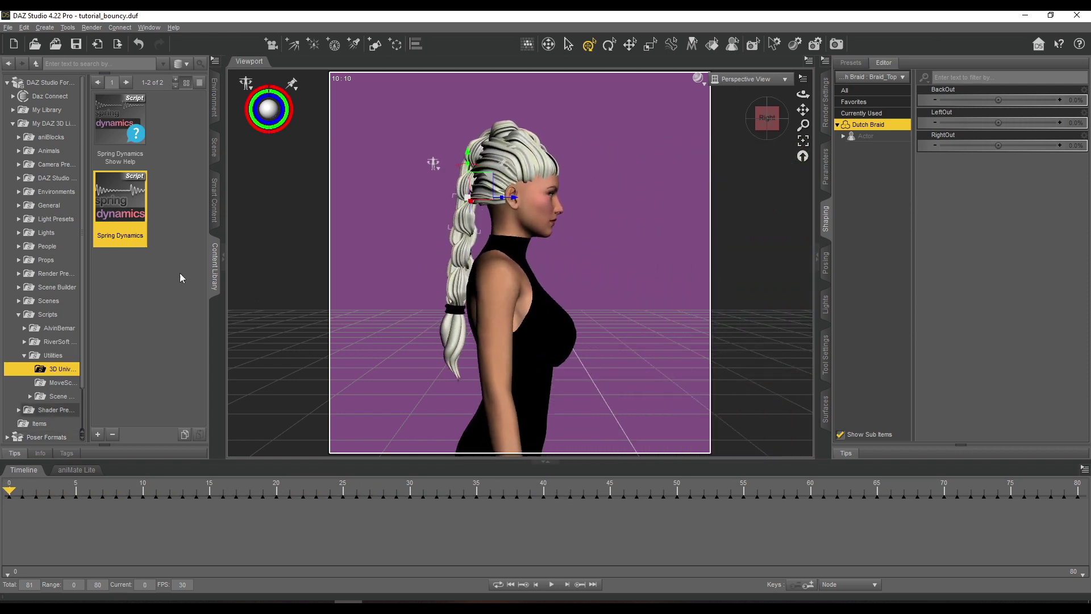
- Run Spring Dynamics with stiffness set to 64.7%, apply the effect and check the braid along the timeline
{"action": "double_click", "coordinate": [125, 210]}
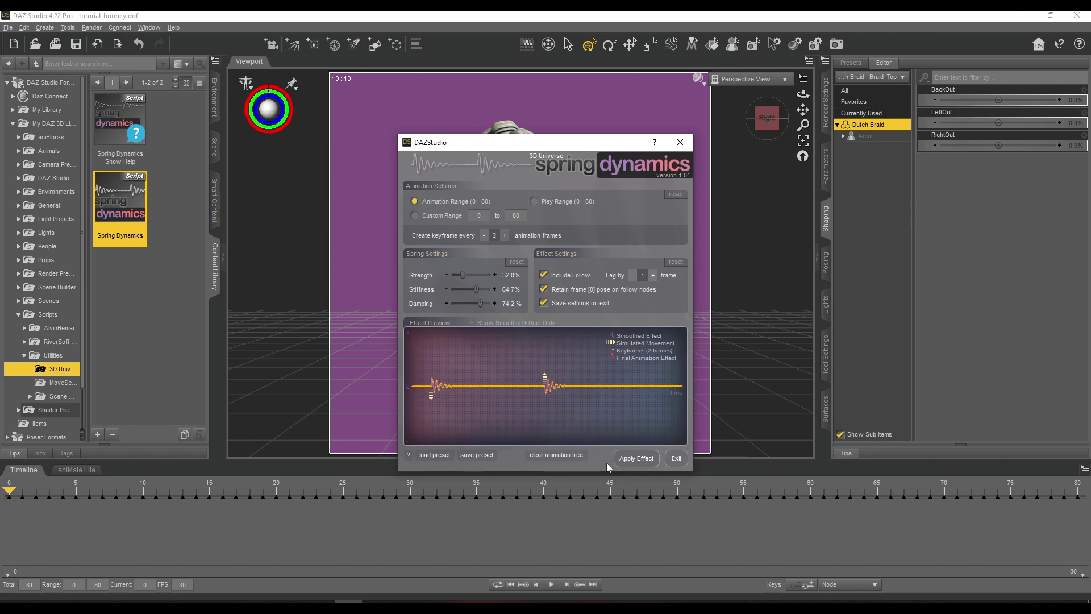
{"action": "left_click", "coordinate": [636, 459]}
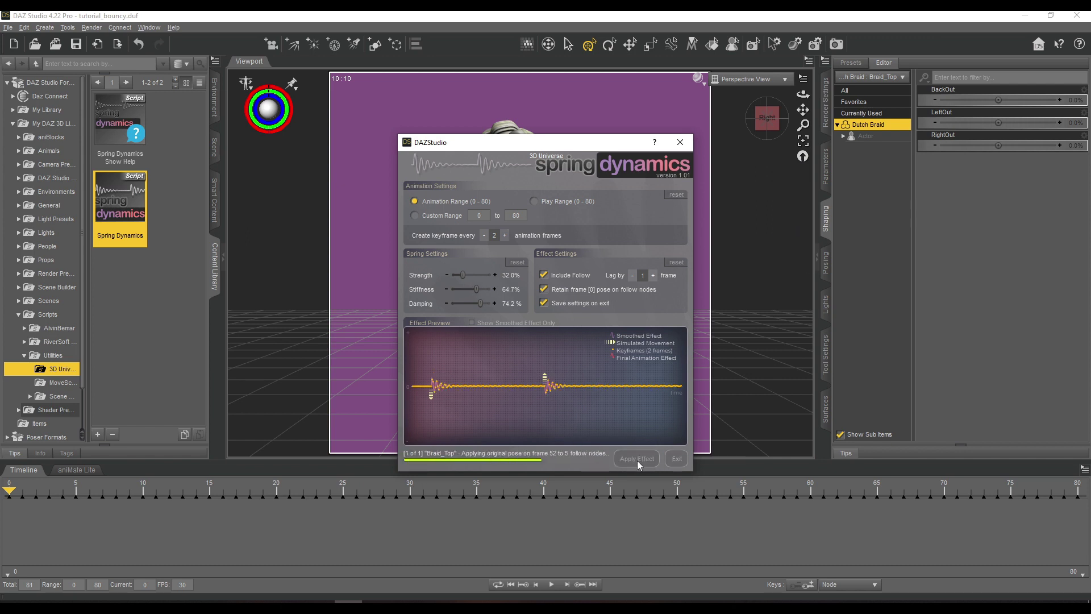
{"action": "left_click", "coordinate": [677, 458]}
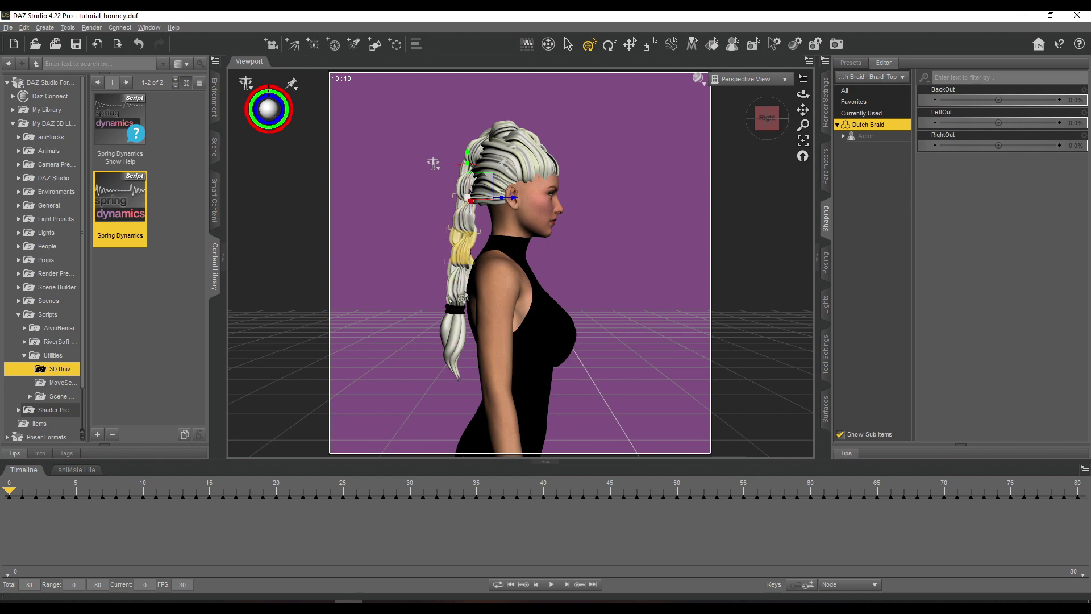
{"action": "mouse_move", "coordinate": [18, 487]}
{"action": "left_mouse_down"}
{"action": "mouse_move", "coordinate": [85, 489]}
{"action": "mouse_move", "coordinate": [9, 489]}
{"action": "left_mouse_up"}
- Set the stiffness to 70.1% and adjust the strength in Spring Dynamics, apply the effect and preview the braid again
{"action": "double_click", "coordinate": [125, 205]}
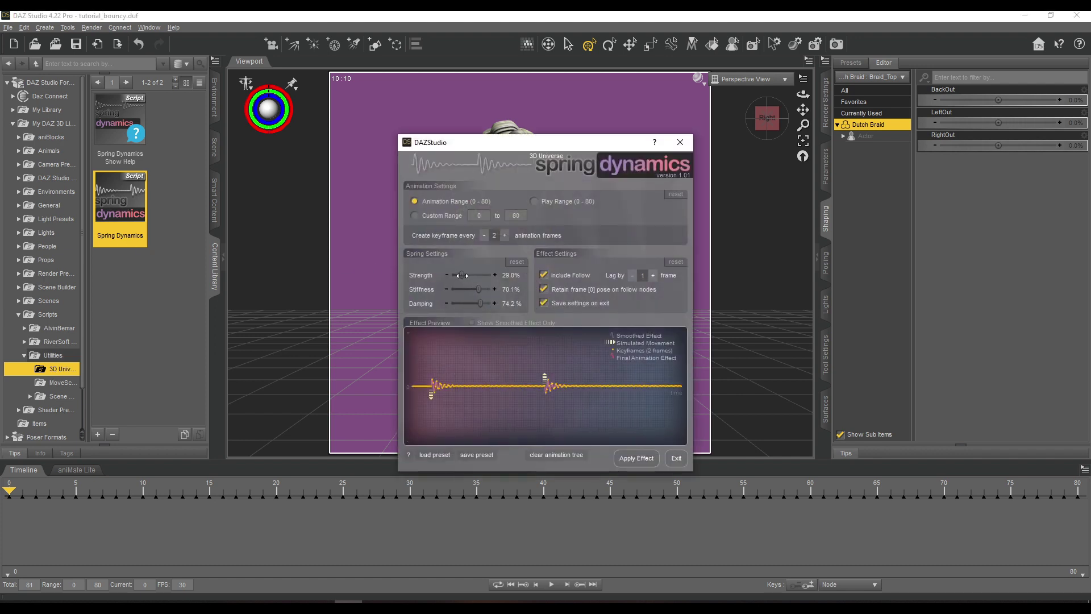
{"action": "left_click", "coordinate": [635, 461]}
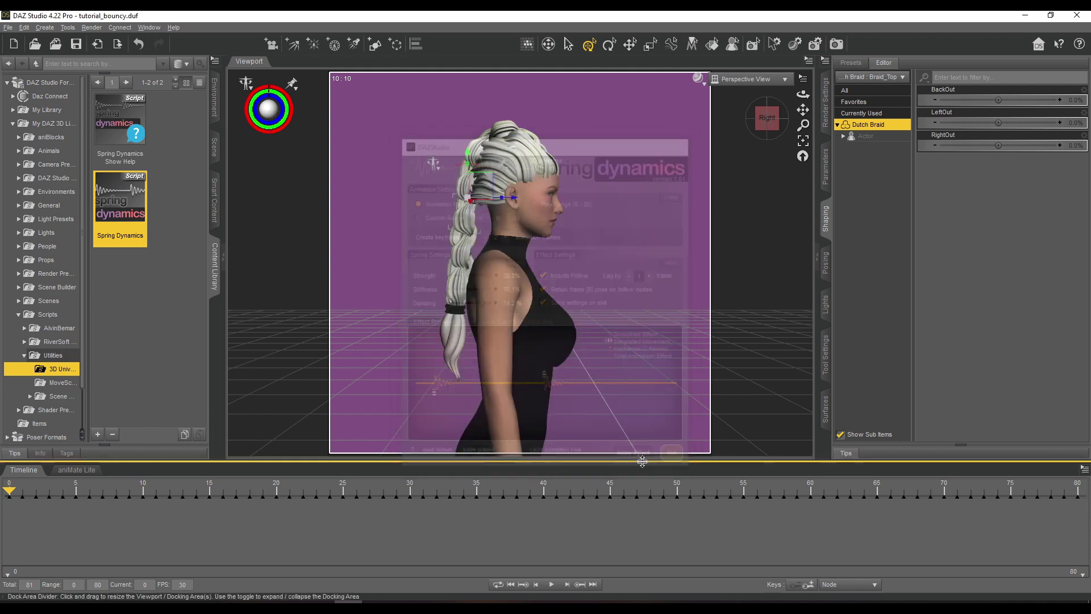
{"action": "mouse_move", "coordinate": [10, 490]}
{"action": "left_mouse_down"}
{"action": "mouse_move", "coordinate": [647, 514]}
{"action": "mouse_move", "coordinate": [966, 485]}
{"action": "mouse_move", "coordinate": [1018, 506]}
{"action": "mouse_move", "coordinate": [8, 488]}
{"action": "left_mouse_up"}
{"action": "scroll", "coordinate": [594, 202], "scroll_direction": "down", "scroll_amount": 3}
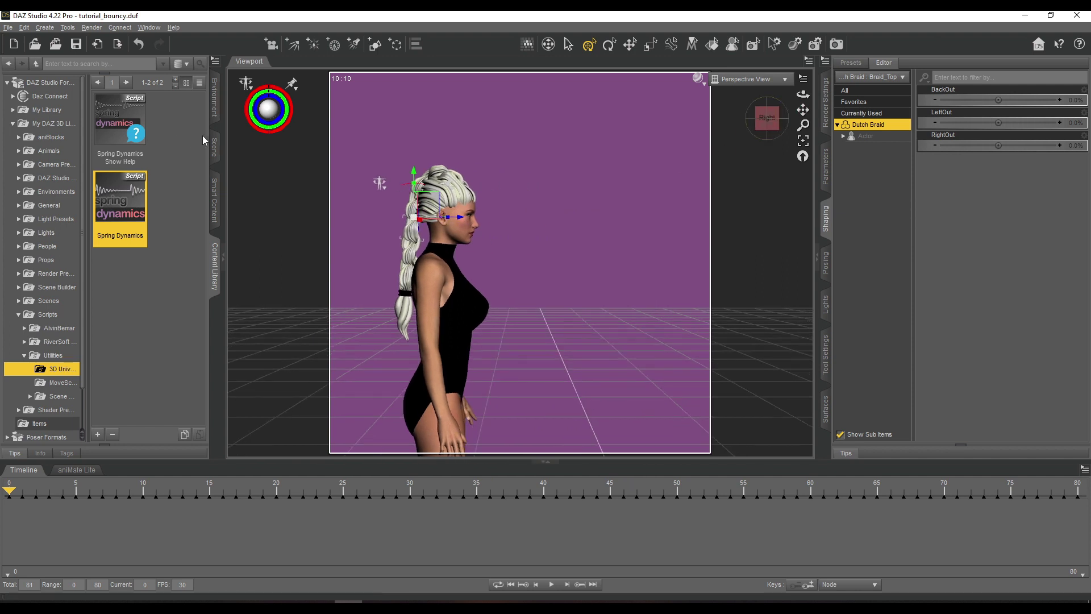
- Delete the Dutch Braid hair from the scene
{"action": "left_click", "coordinate": [214, 147]}
{"action": "left_click", "coordinate": [57, 140]}
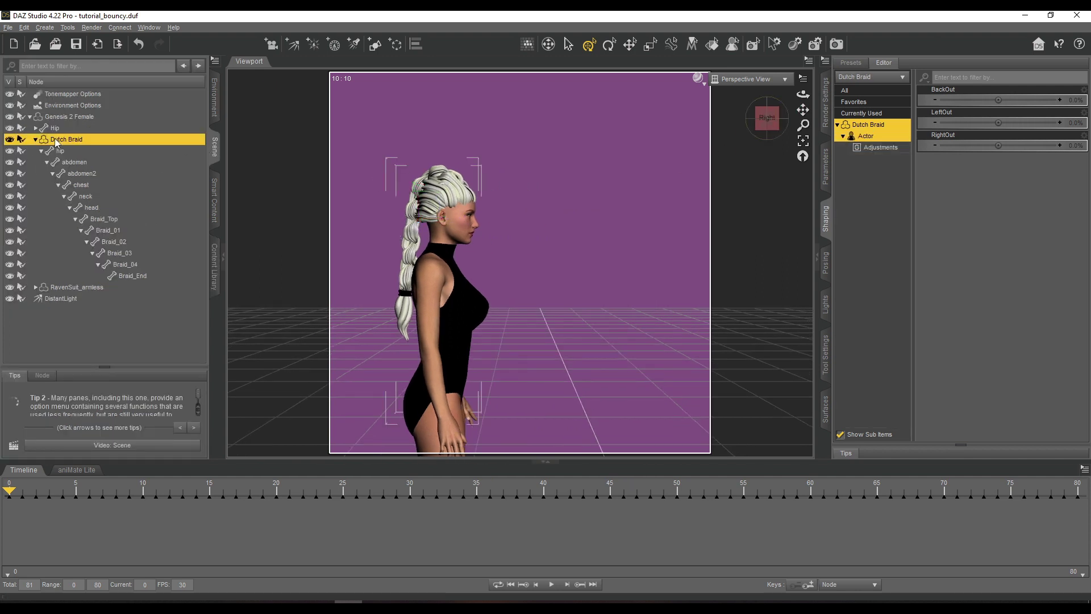
{"action": "key", "text": "Delete"}
- Load a fresh Dutch Braid hair onto Genesis 2 Female from the Hair category
{"action": "left_click", "coordinate": [69, 117]}
{"action": "left_click", "coordinate": [214, 203]}
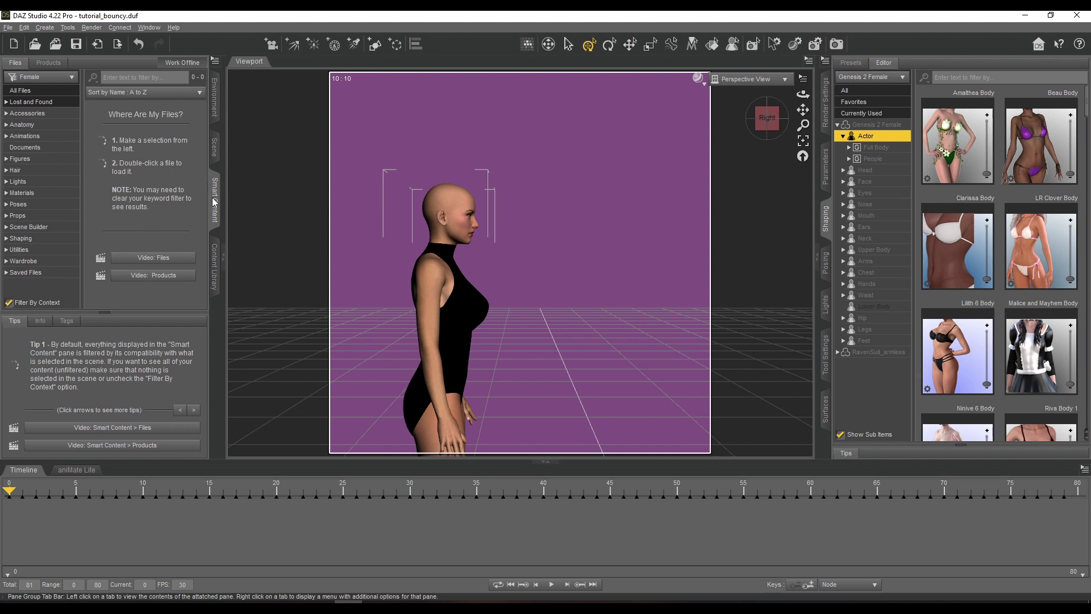
{"action": "left_click", "coordinate": [23, 170]}
{"action": "scroll", "coordinate": [166, 202], "scroll_direction": "down", "scroll_amount": 3}
{"action": "scroll", "coordinate": [167, 202], "scroll_direction": "down", "scroll_amount": 3}
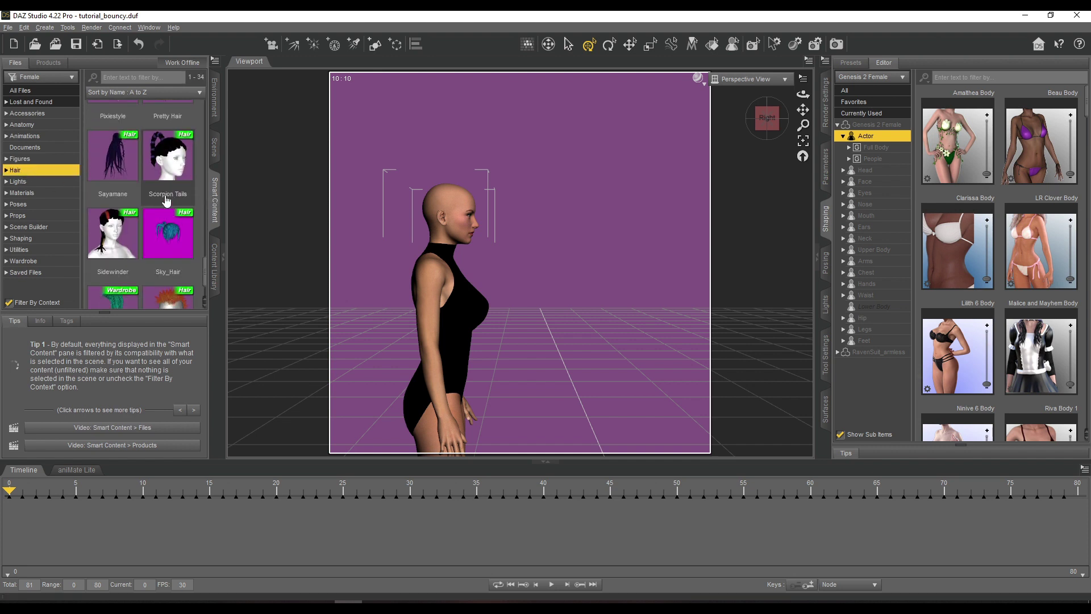
{"action": "scroll", "coordinate": [167, 202], "scroll_direction": "up", "scroll_amount": 12}
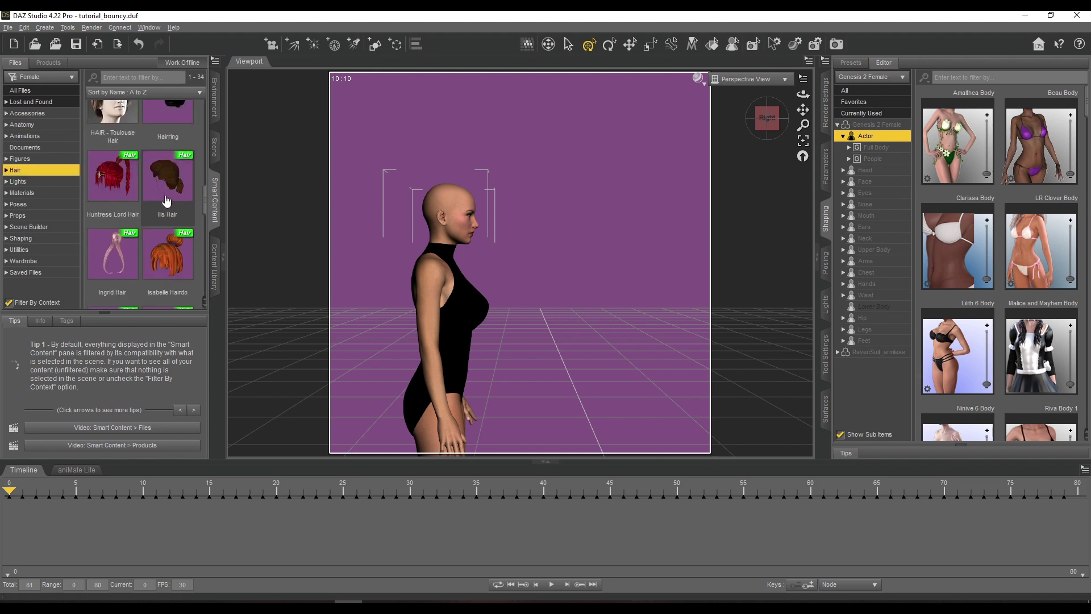
{"action": "scroll", "coordinate": [166, 202], "scroll_direction": "up", "scroll_amount": 3}
{"action": "double_click", "coordinate": [125, 225]}
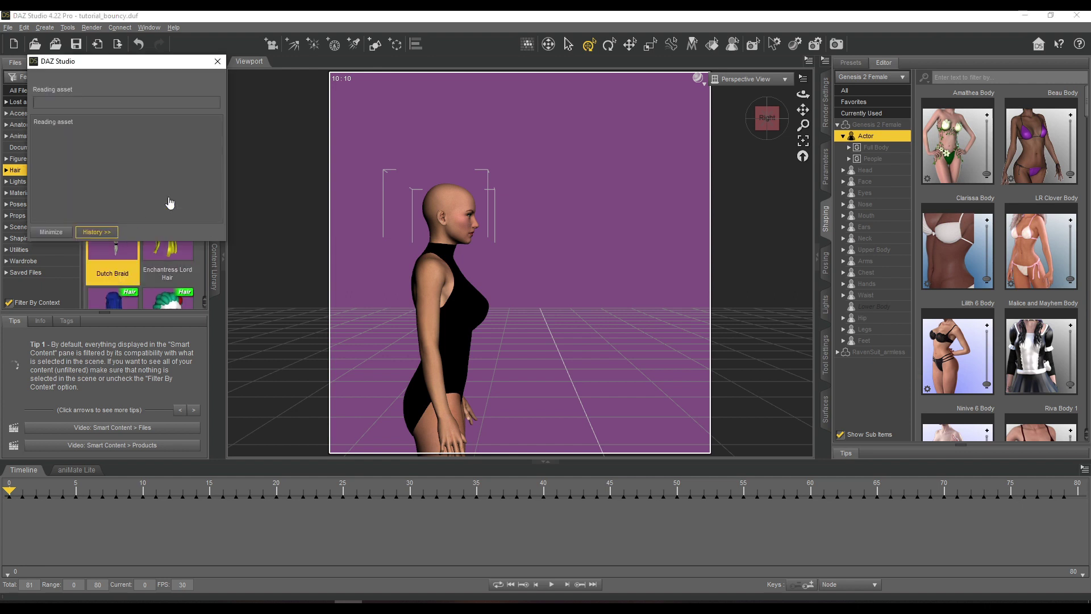
- Preview the reloaded Dutch Braid over the first frames, return to frame 0 and select its Braid_Top bone
{"action": "left_click", "coordinate": [216, 147]}
{"action": "mouse_move", "coordinate": [26, 492]}
{"action": "left_mouse_down"}
{"action": "mouse_move", "coordinate": [407, 506]}
{"action": "mouse_move", "coordinate": [9, 492]}
{"action": "left_mouse_up"}
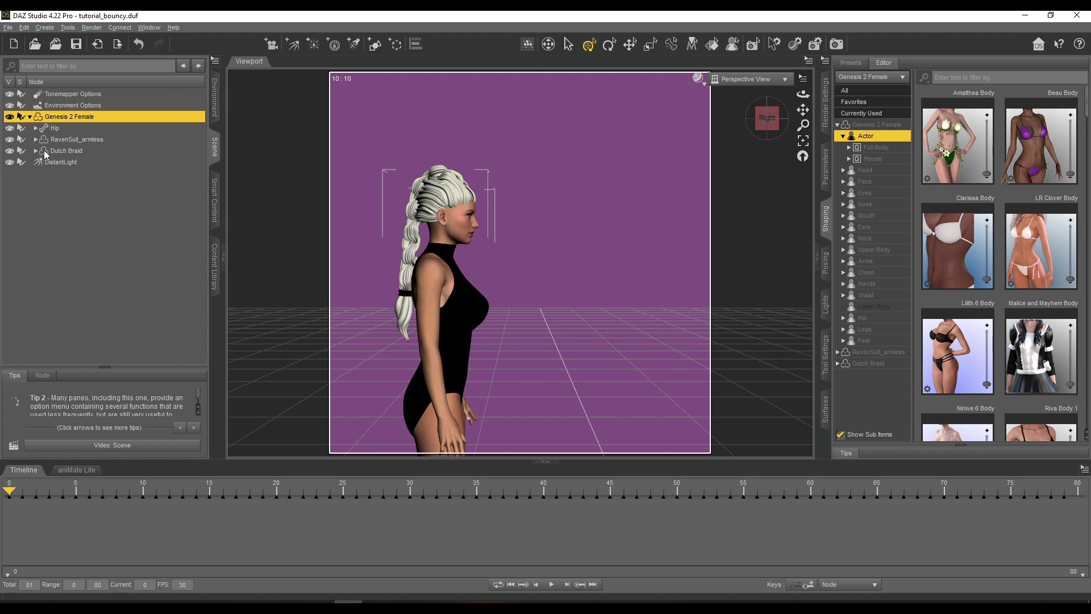
{"action": "left_click", "coordinate": [411, 226]}
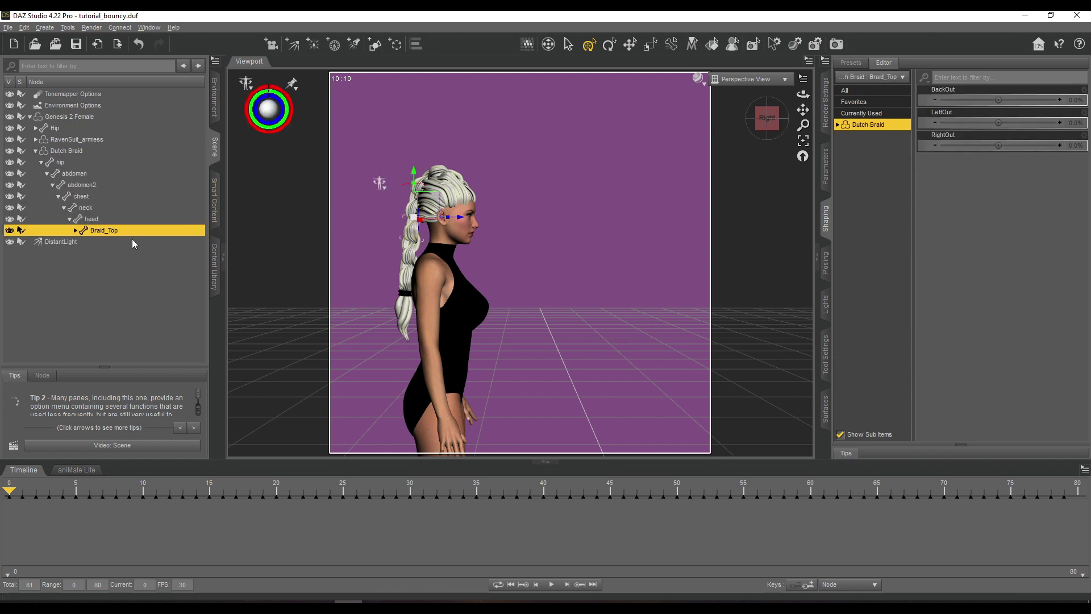
- Apply Spring Dynamics to the Braid_Top bone with stiffness 72.9% and damping 76.9%, and exit the script
{"action": "left_click", "coordinate": [213, 268]}
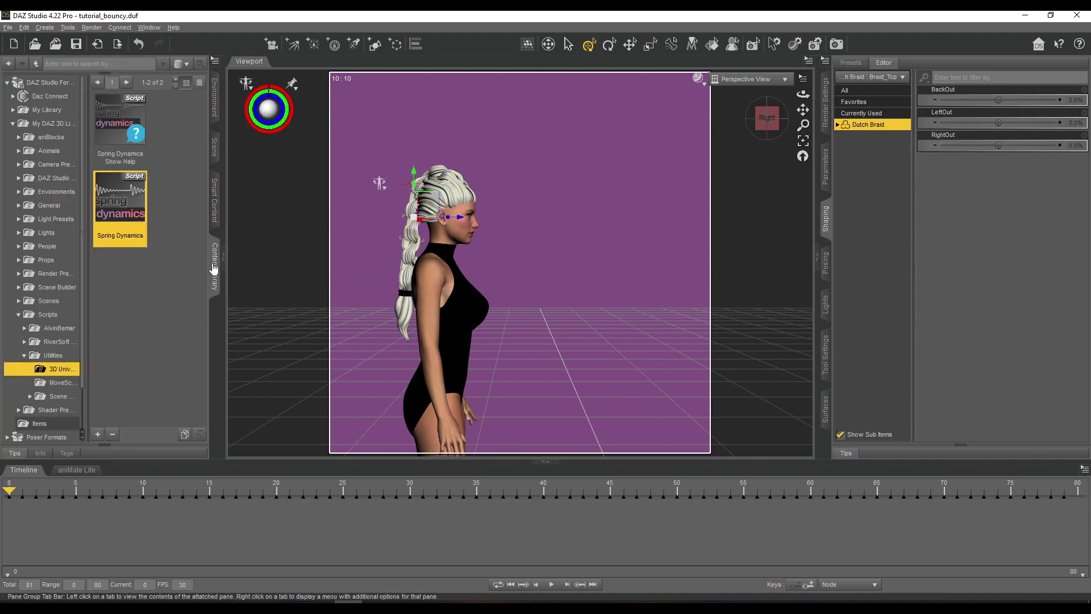
{"action": "double_click", "coordinate": [141, 214]}
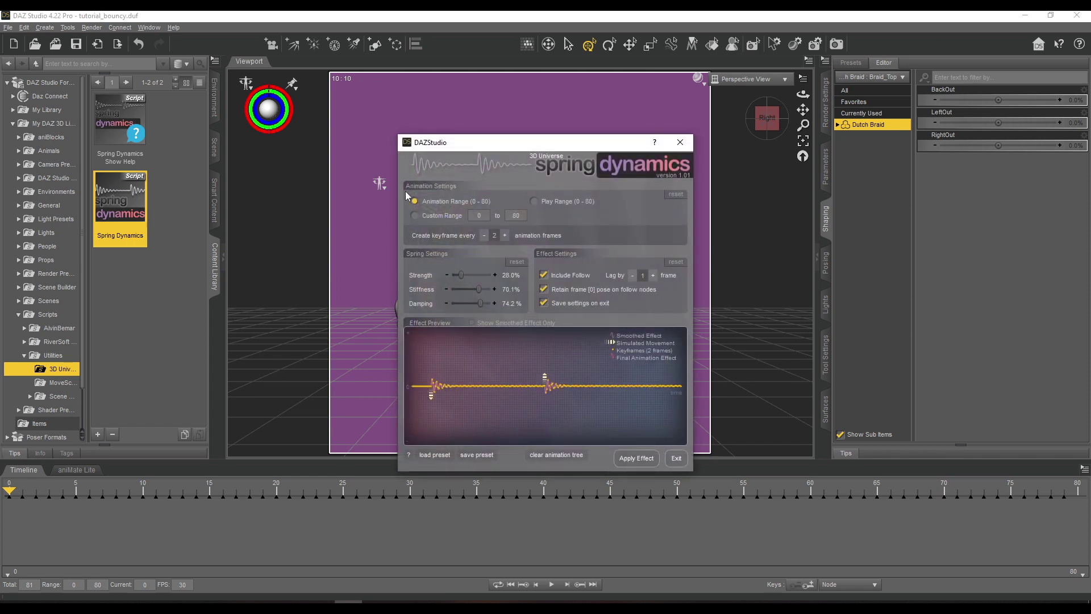
{"action": "left_click_drag", "start_coordinate": [555, 147], "coordinate": [709, 125]}
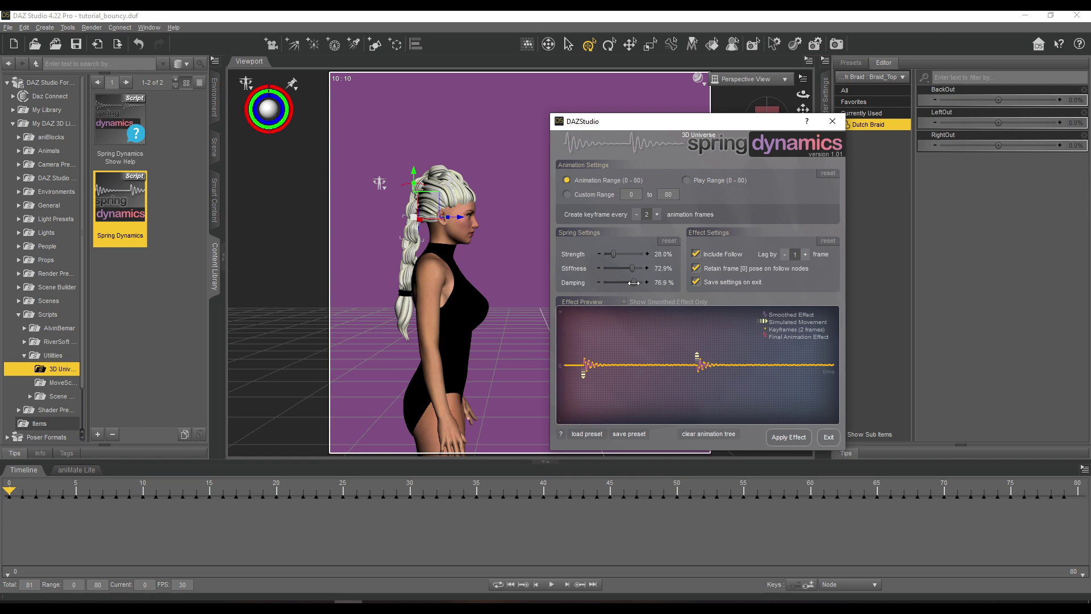
{"action": "left_click", "coordinate": [806, 438]}
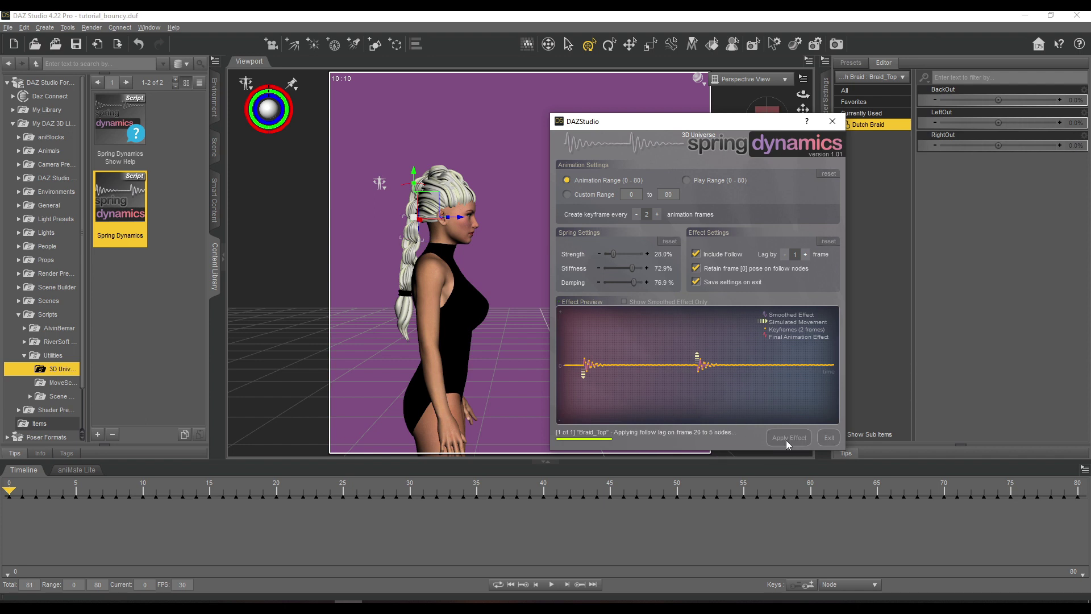
{"action": "left_click", "coordinate": [829, 438]}
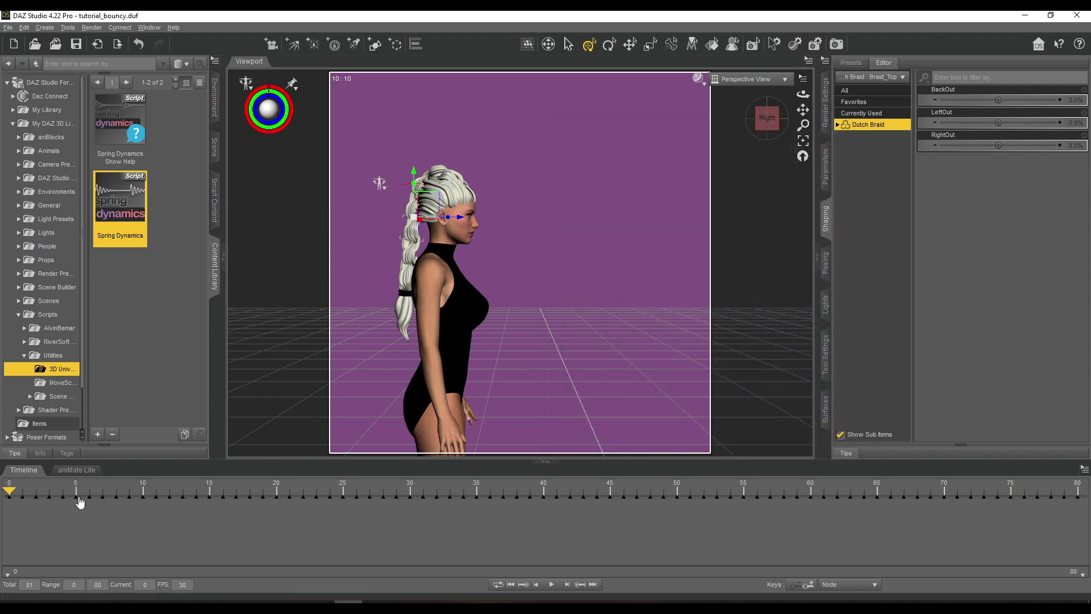
- Scrub through the first 22 frames to examine the braid's motion from the side, and return to frame 0
{"action": "left_click_drag", "start_coordinate": [23, 497], "coordinate": [149, 500]}
{"action": "scroll", "coordinate": [528, 378], "scroll_direction": "up", "scroll_amount": 2}
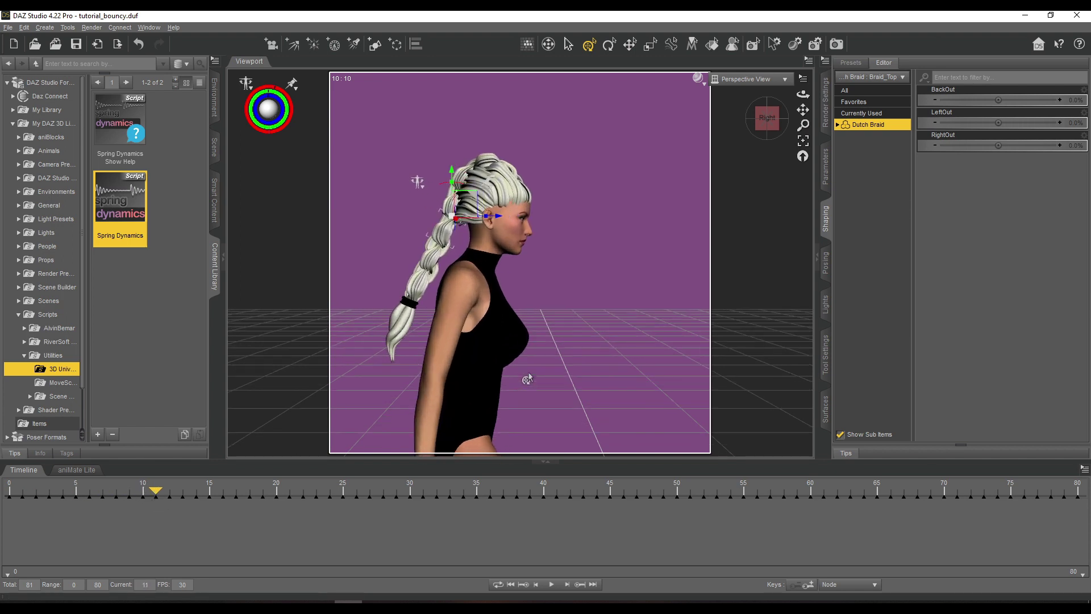
{"action": "left_click_drag", "start_coordinate": [802, 109], "coordinate": [817, 105]}
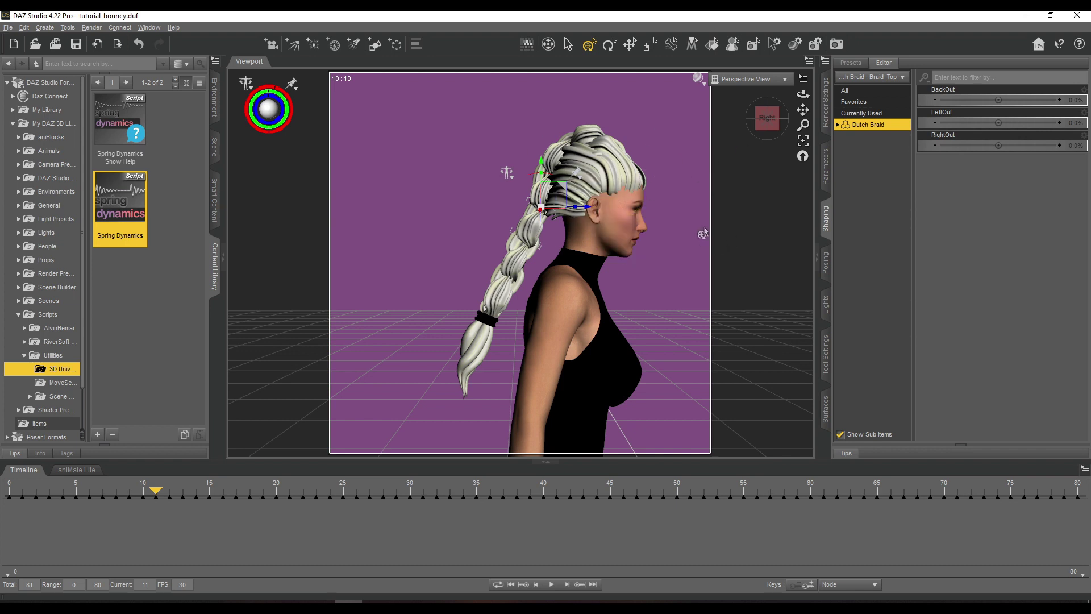
{"action": "scroll", "coordinate": [705, 232], "scroll_direction": "down", "scroll_amount": 1}
{"action": "left_click_drag", "start_coordinate": [803, 110], "coordinate": [799, 110]}
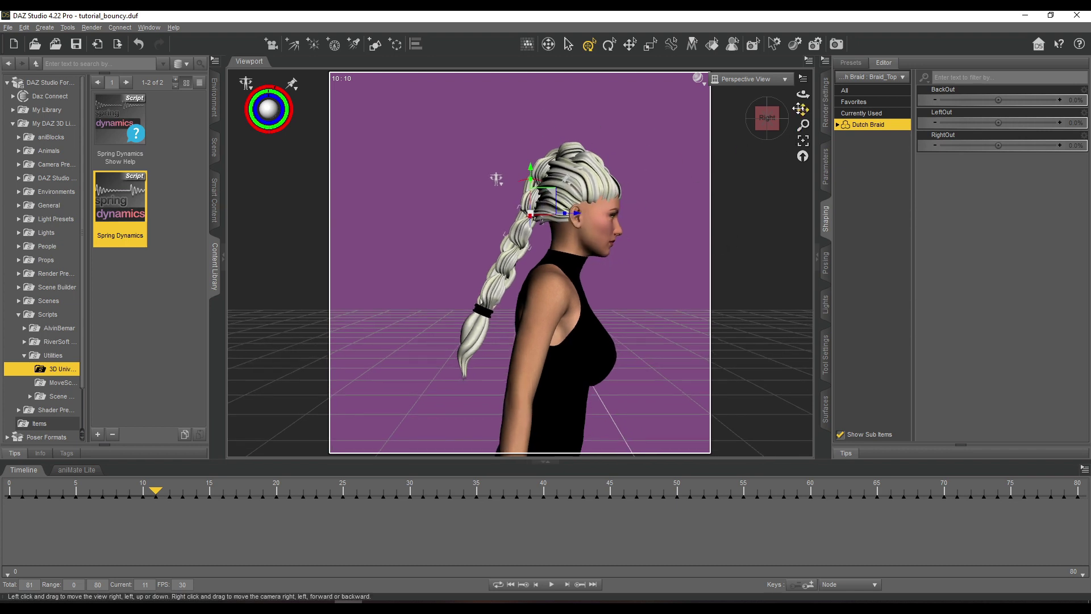
{"action": "left_click_drag", "start_coordinate": [155, 489], "coordinate": [81, 495]}
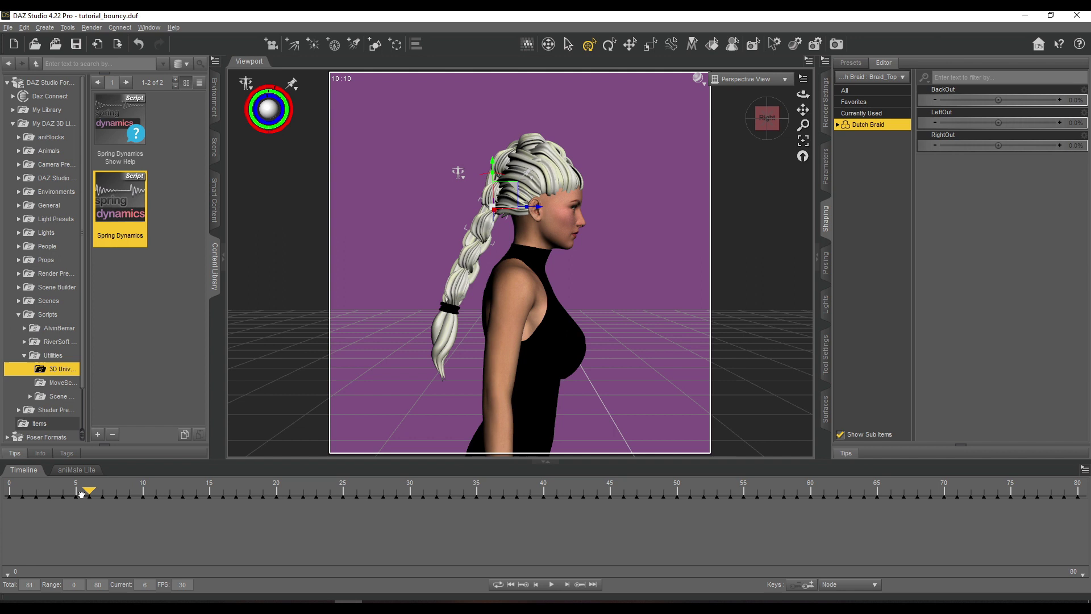
{"action": "left_click_drag", "start_coordinate": [90, 494], "coordinate": [304, 533]}
{"action": "scroll", "coordinate": [678, 370], "scroll_direction": "down", "scroll_amount": 5}
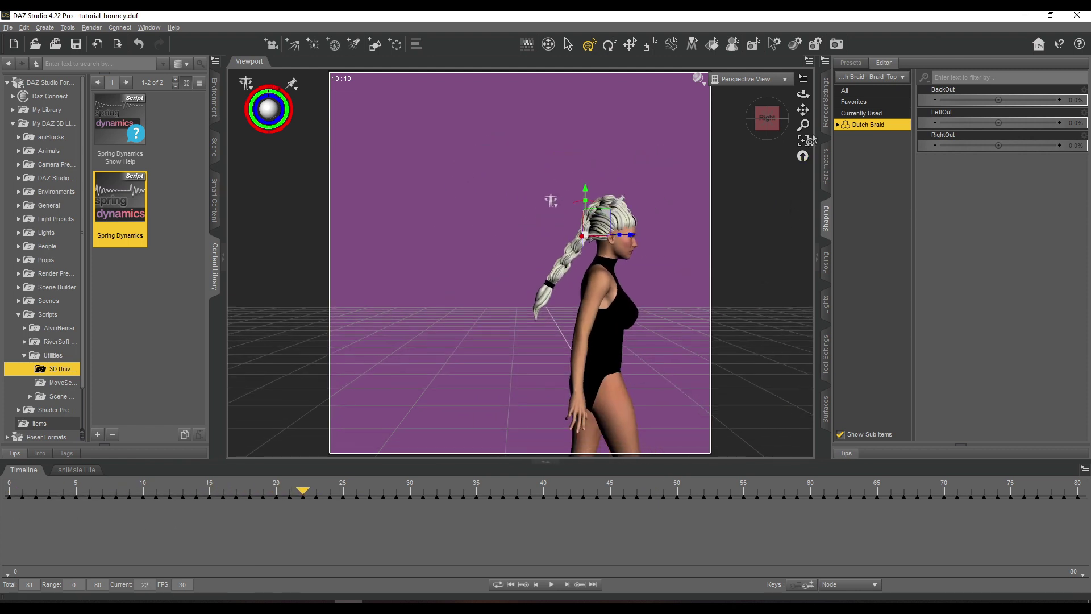
{"action": "left_click_drag", "start_coordinate": [803, 110], "coordinate": [655, 95]}
{"action": "left_click_drag", "start_coordinate": [297, 486], "coordinate": [9, 540]}
- Select Genesis 2 Female and increase the Breasts Implants morph among the Chest shaping controls
{"action": "scroll", "coordinate": [494, 375], "scroll_direction": "up", "scroll_amount": 3}
{"action": "left_click_drag", "start_coordinate": [766, 119], "coordinate": [875, 110]}
{"action": "left_click", "coordinate": [215, 148]}
{"action": "left_click", "coordinate": [84, 117]}
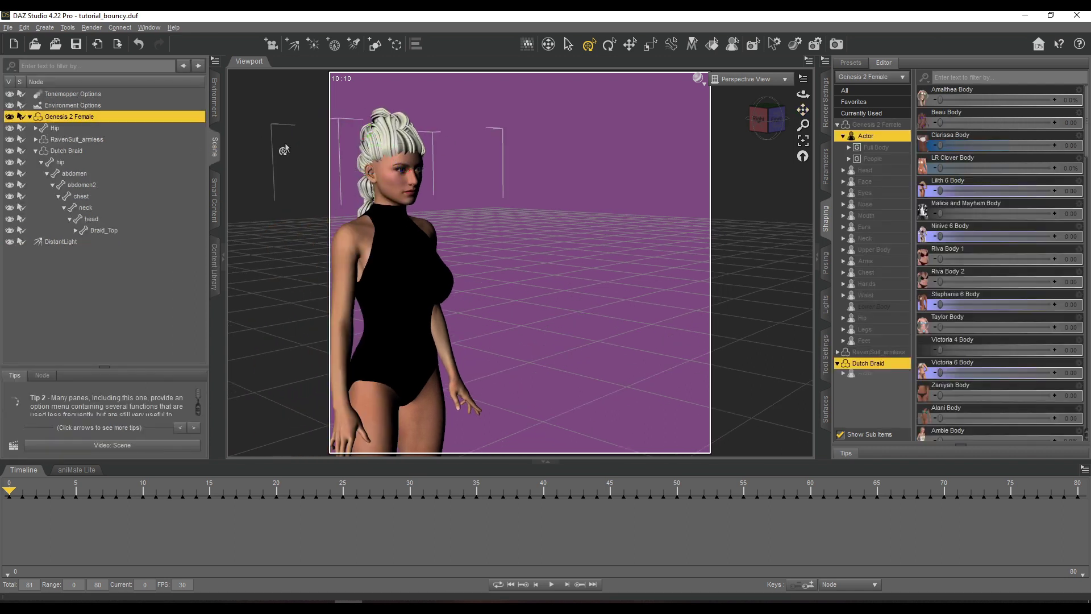
{"action": "left_click", "coordinate": [869, 273]}
{"action": "left_click_drag", "start_coordinate": [977, 281], "coordinate": [985, 281]}
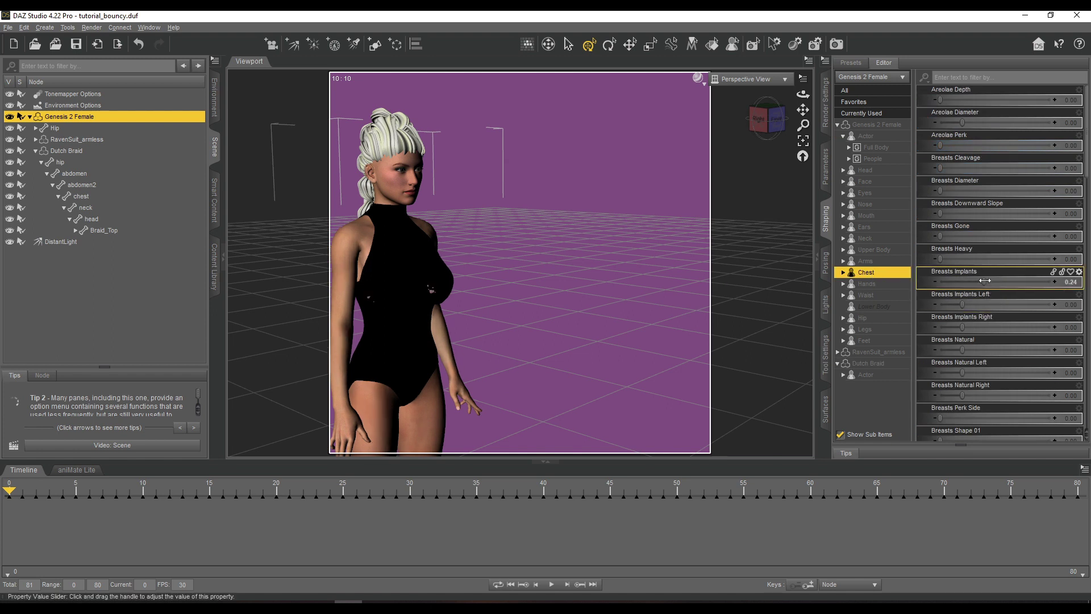
- Set the figure's Bust Circumference morph to 0.94 in the Chest shaping group
{"action": "scroll", "coordinate": [994, 284], "scroll_direction": "down", "scroll_amount": 3}
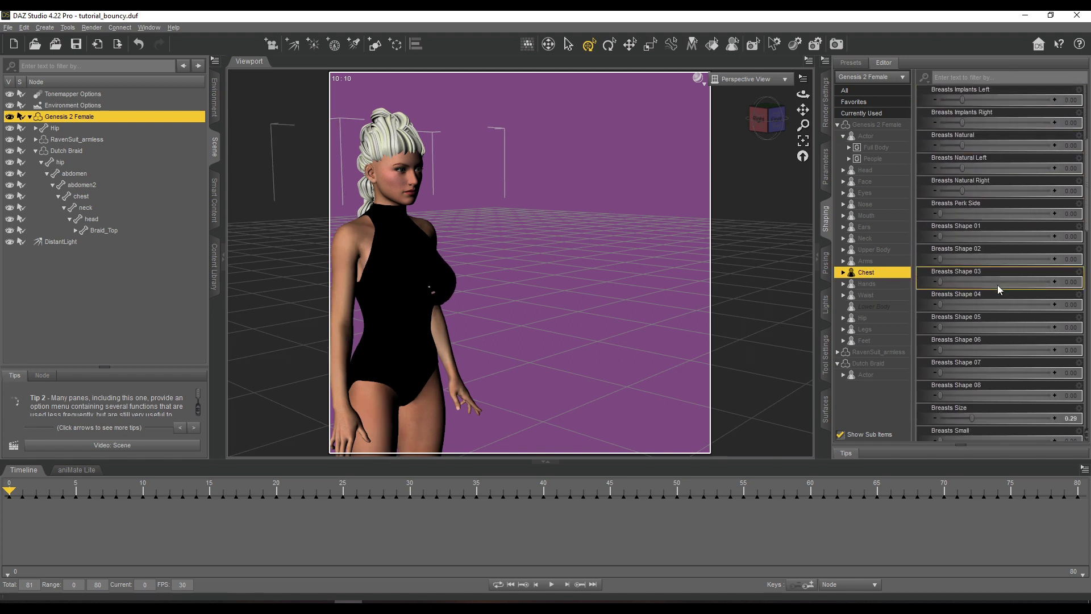
{"action": "scroll", "coordinate": [969, 193], "scroll_direction": "up", "scroll_amount": 1}
{"action": "scroll", "coordinate": [969, 193], "scroll_direction": "down", "scroll_amount": 3}
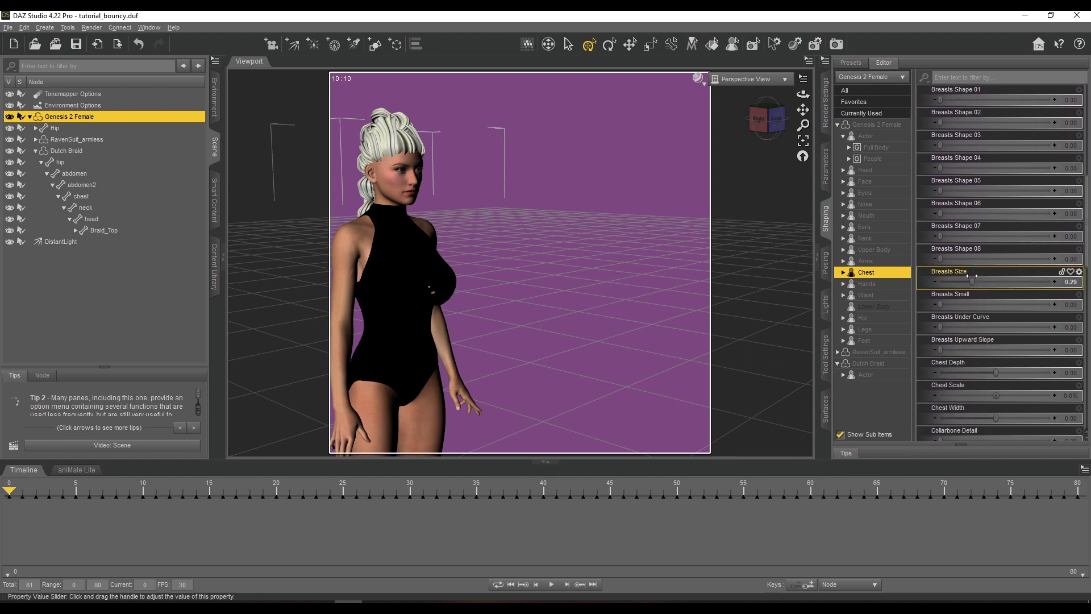
{"action": "scroll", "coordinate": [975, 279], "scroll_direction": "down", "scroll_amount": 5}
{"action": "scroll", "coordinate": [980, 286], "scroll_direction": "down", "scroll_amount": 3}
{"action": "left_click_drag", "start_coordinate": [982, 371], "coordinate": [995, 370]}
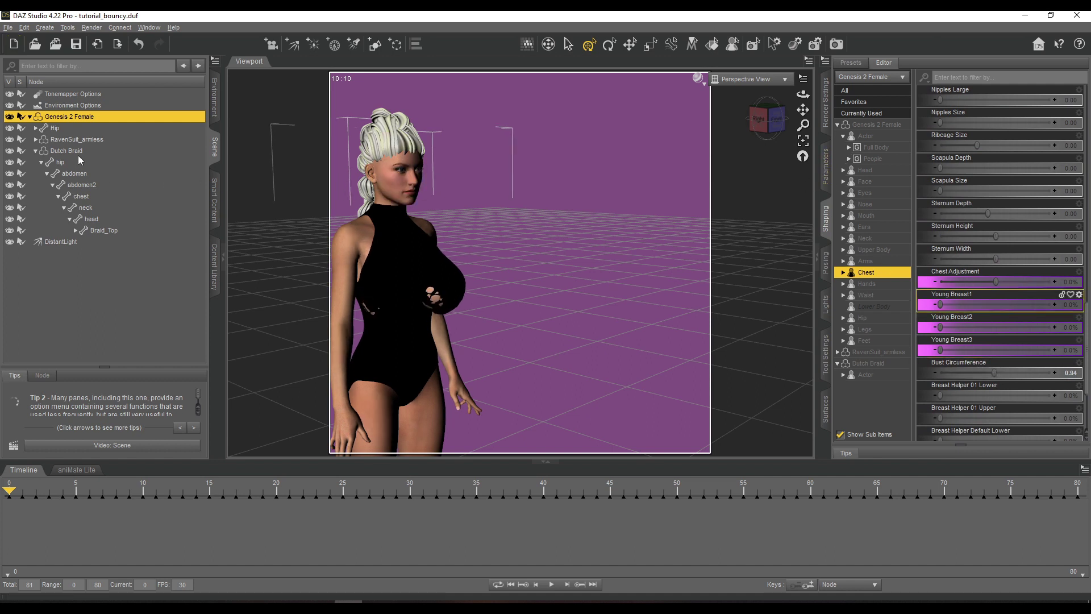
- Set FBMExpandAll on RavenSuit_armless to 20.0% to cover the skin poking through the suit
{"action": "left_click", "coordinate": [71, 139]}
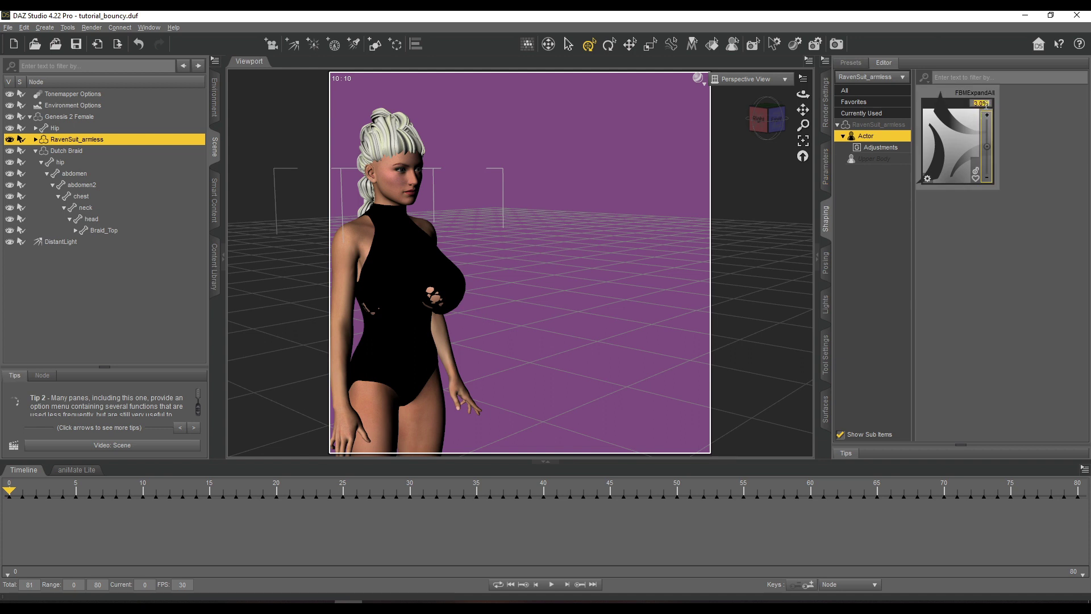
{"action": "left_click_drag", "start_coordinate": [984, 105], "coordinate": [986, 109]}
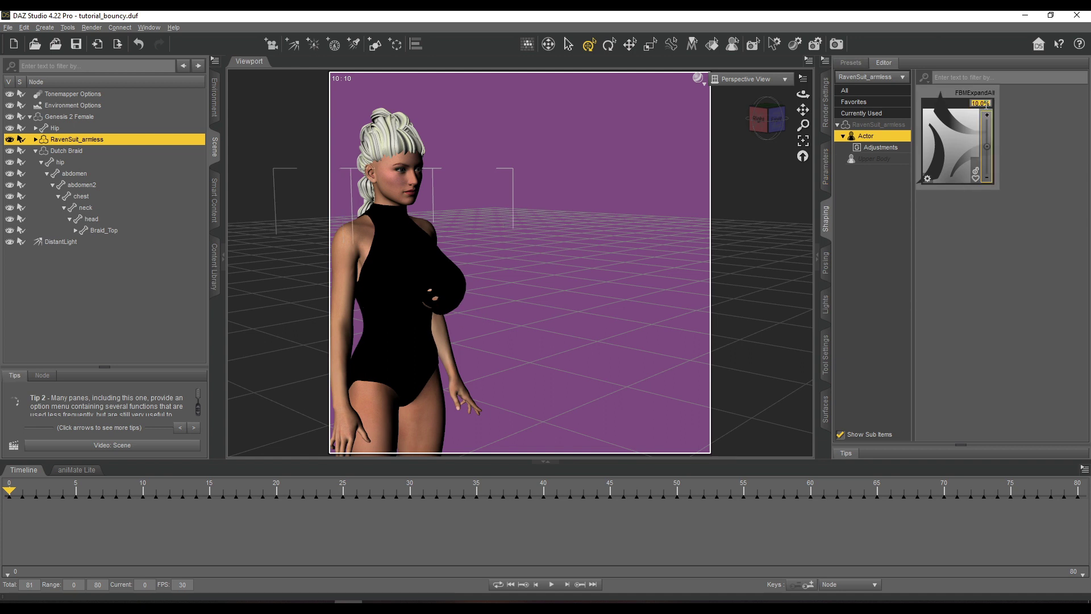
{"action": "left_click_drag", "start_coordinate": [984, 104], "coordinate": [985, 107]}
- View the figure from its right side, set the viewport's draw style to Filament (PBR), and deselect the suit
{"action": "left_click", "coordinate": [767, 130]}
{"action": "scroll", "coordinate": [767, 135], "scroll_direction": "down", "scroll_amount": 3}
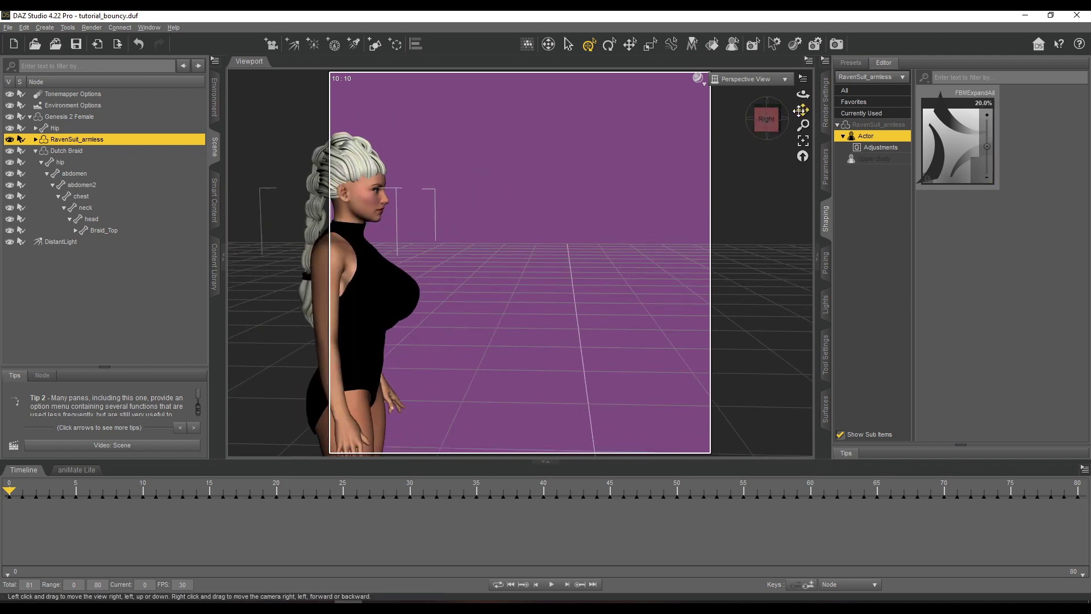
{"action": "left_click_drag", "start_coordinate": [803, 110], "coordinate": [869, 101]}
{"action": "left_click", "coordinate": [698, 78]}
{"action": "left_click", "coordinate": [685, 215]}
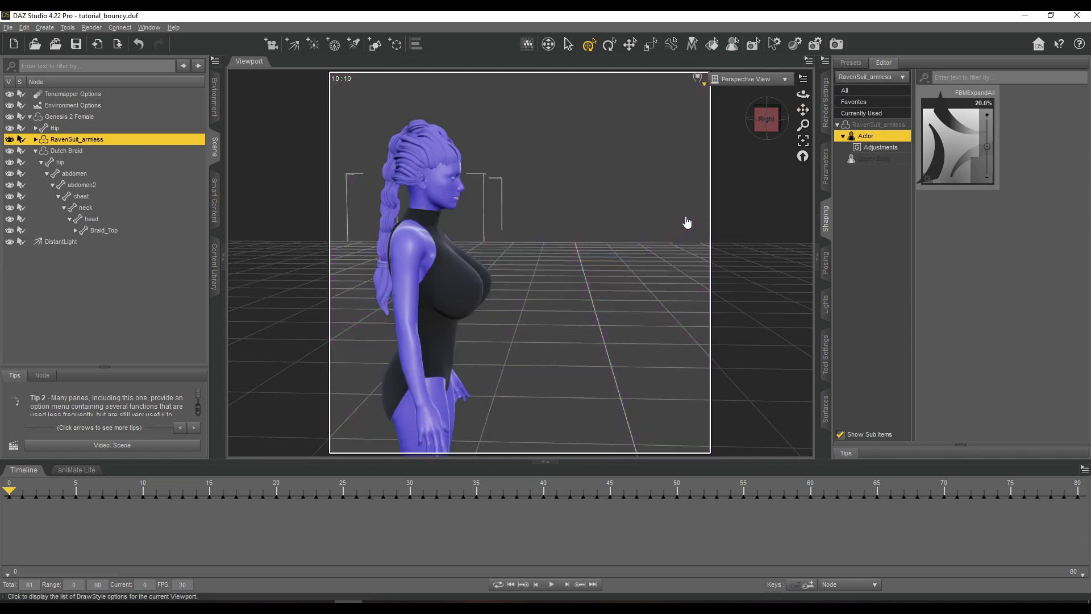
{"action": "mouse_move", "coordinate": [781, 129]}
{"action": "left_mouse_down"}
{"action": "mouse_move", "coordinate": [732, 132]}
{"action": "mouse_move", "coordinate": [772, 101]}
{"action": "mouse_move", "coordinate": [749, 115]}
{"action": "mouse_move", "coordinate": [777, 124]}
{"action": "left_mouse_up"}
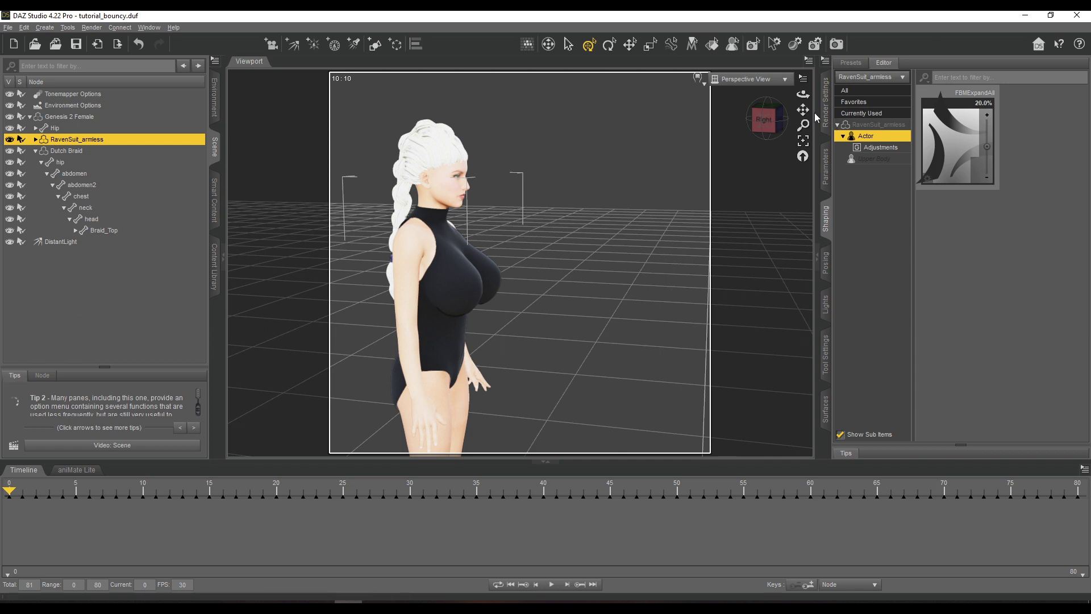
{"action": "left_click", "coordinate": [794, 121]}
{"action": "left_click_drag", "start_coordinate": [803, 110], "coordinate": [780, 111]}
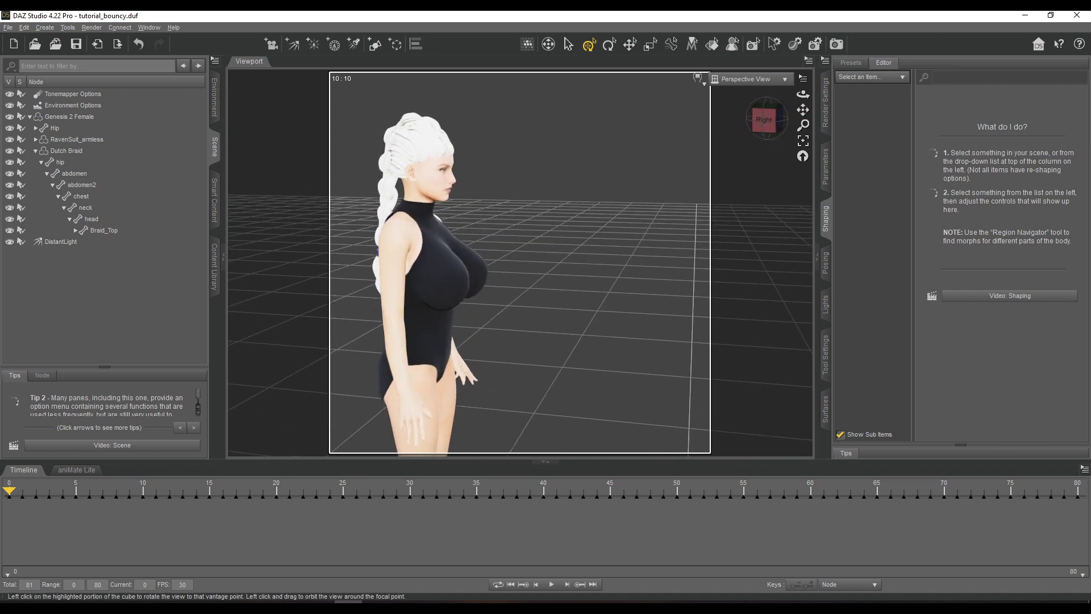
- Select Genesis 2 Female's Right Pectoral and Left Pectoral bones together
{"action": "left_click", "coordinate": [479, 282]}
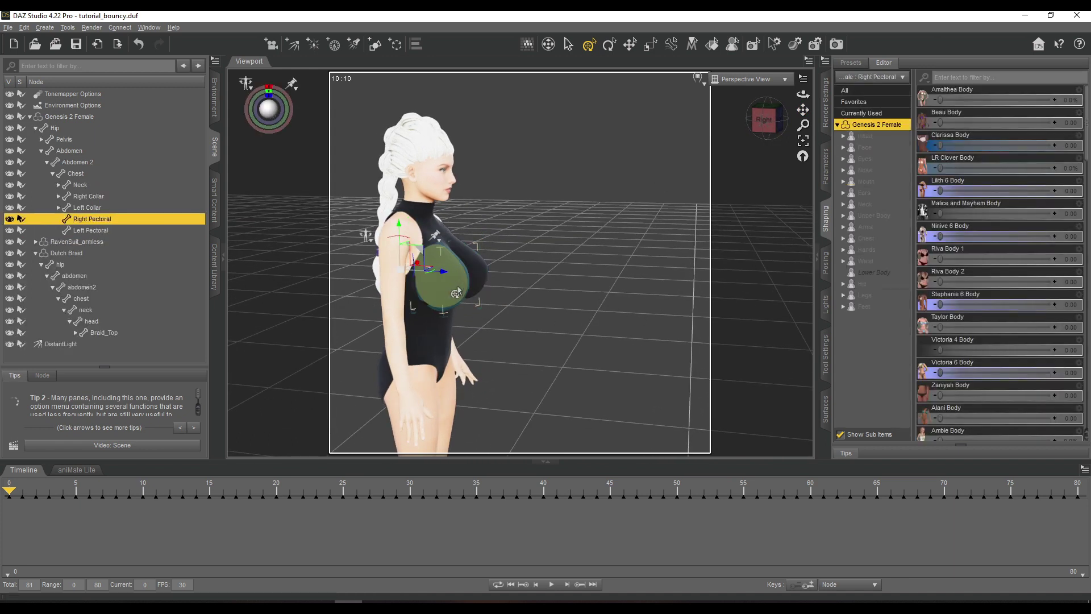
{"action": "left_click", "coordinate": [91, 229], "text": "ctrl"}
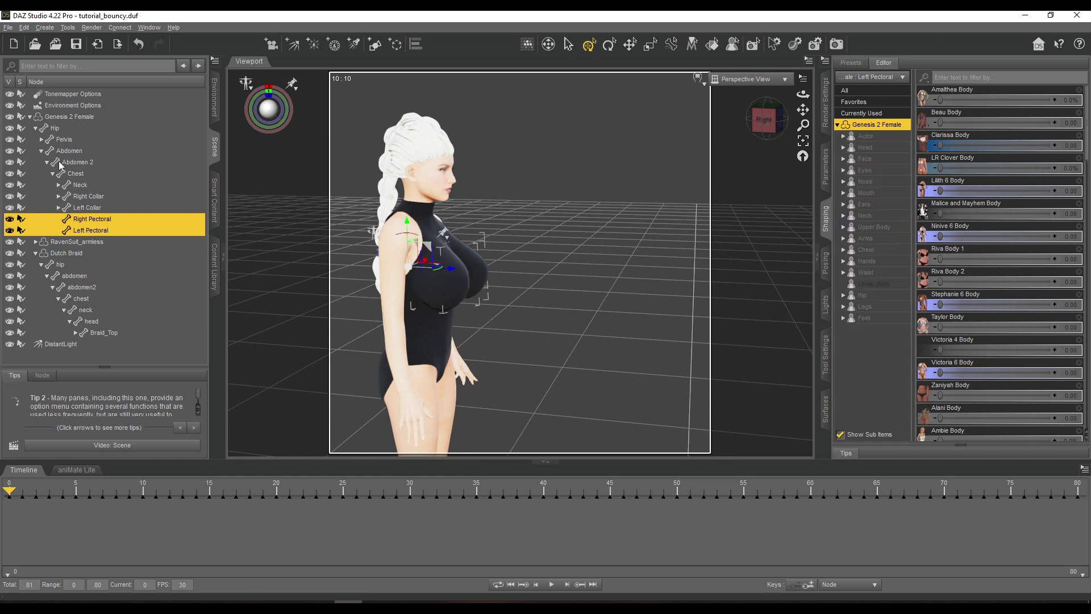
{"action": "left_click_drag", "start_coordinate": [763, 117], "coordinate": [751, 121]}
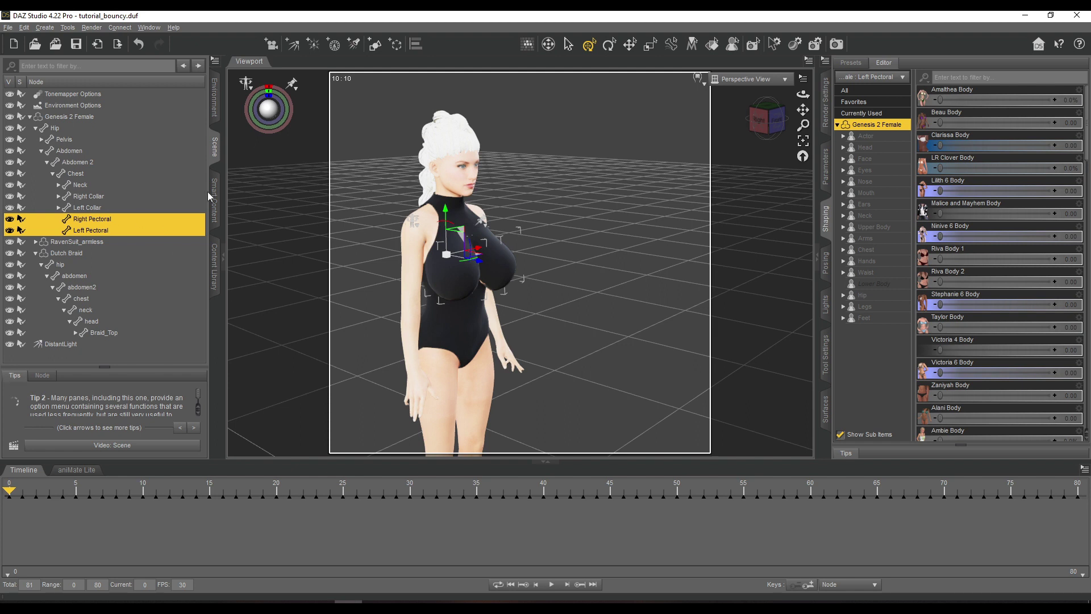
- Apply Spring Dynamics to both pectorals with the spring settings reset to 70.0% strength, 20.0% stiffness and 20.0% damping
{"action": "left_click", "coordinate": [215, 265]}
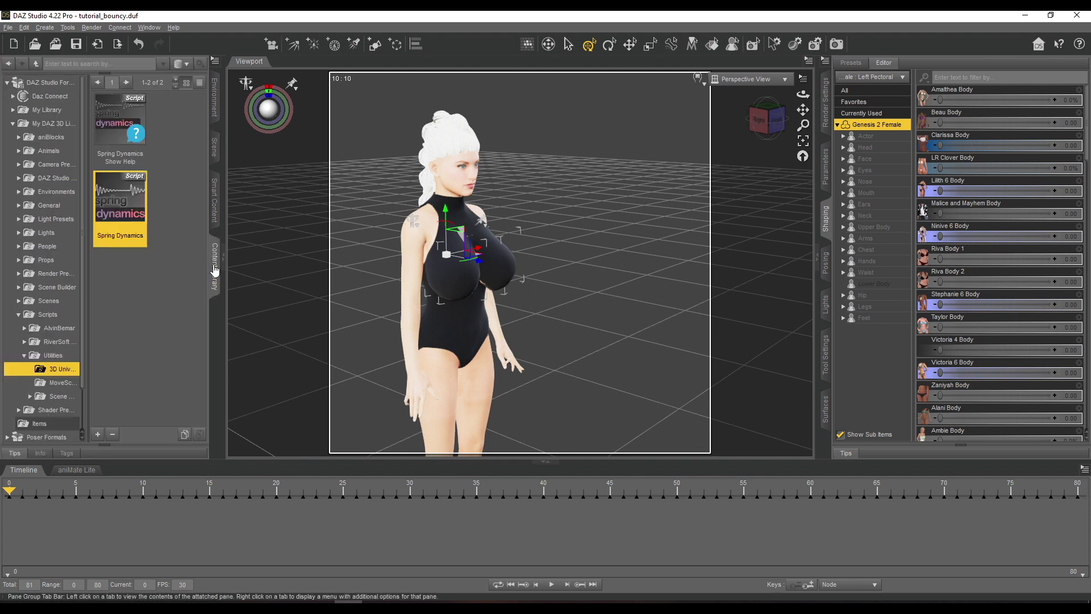
{"action": "double_click", "coordinate": [130, 214]}
{"action": "left_click_drag", "start_coordinate": [533, 149], "coordinate": [714, 133]}
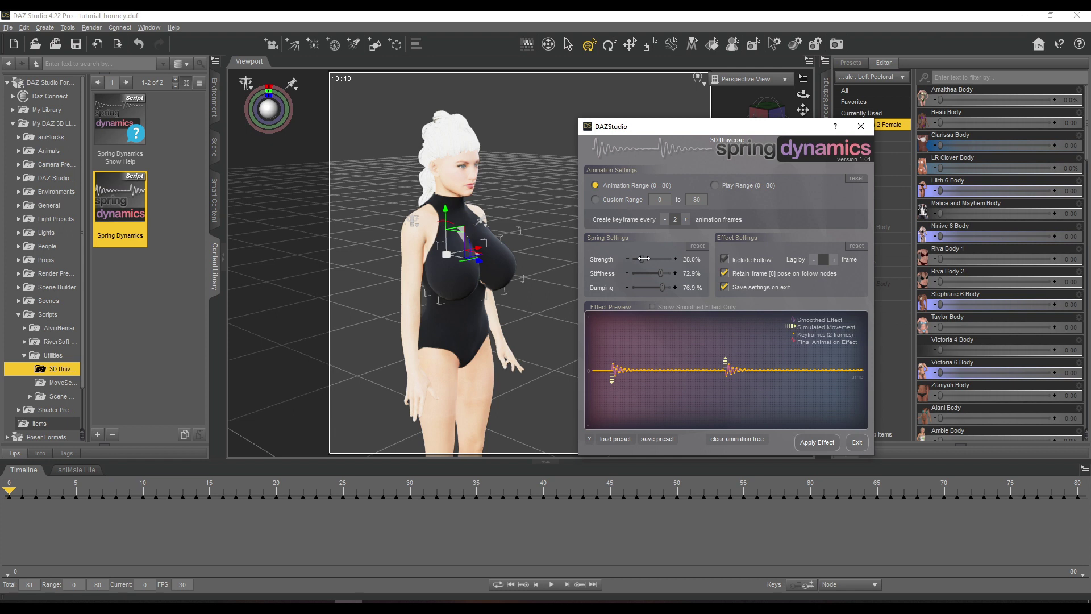
{"action": "left_click_drag", "start_coordinate": [660, 273], "coordinate": [641, 274]}
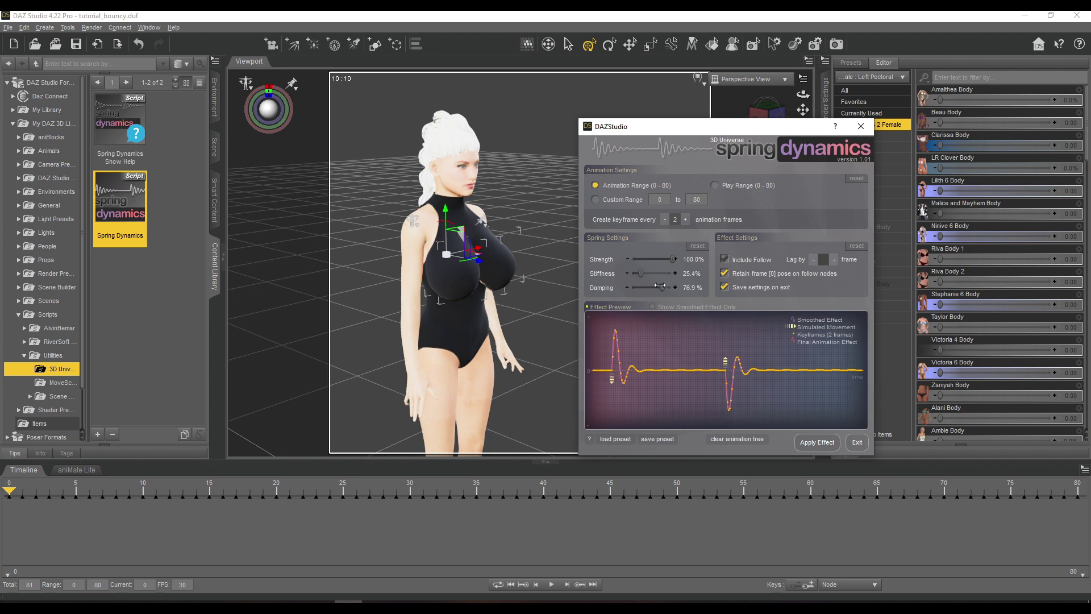
{"action": "left_click", "coordinate": [697, 246]}
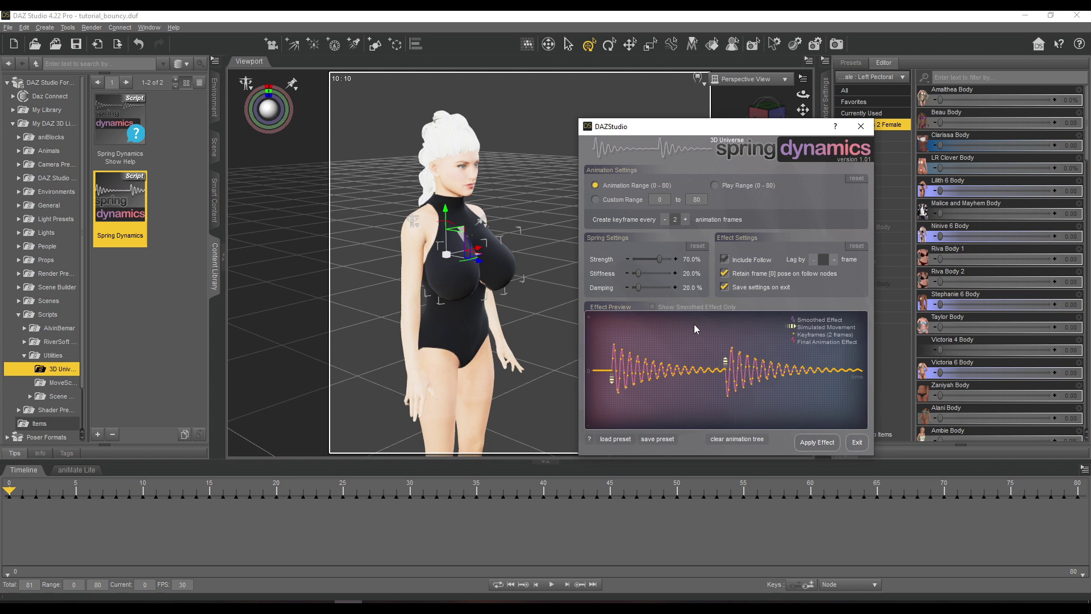
{"action": "left_click", "coordinate": [817, 447]}
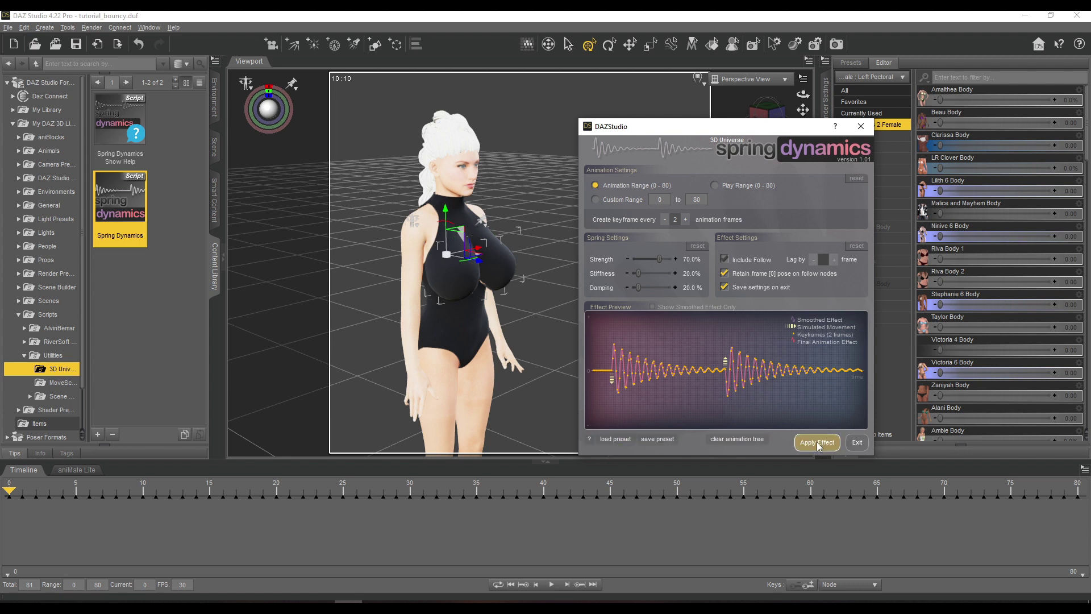
{"action": "left_click", "coordinate": [857, 442]}
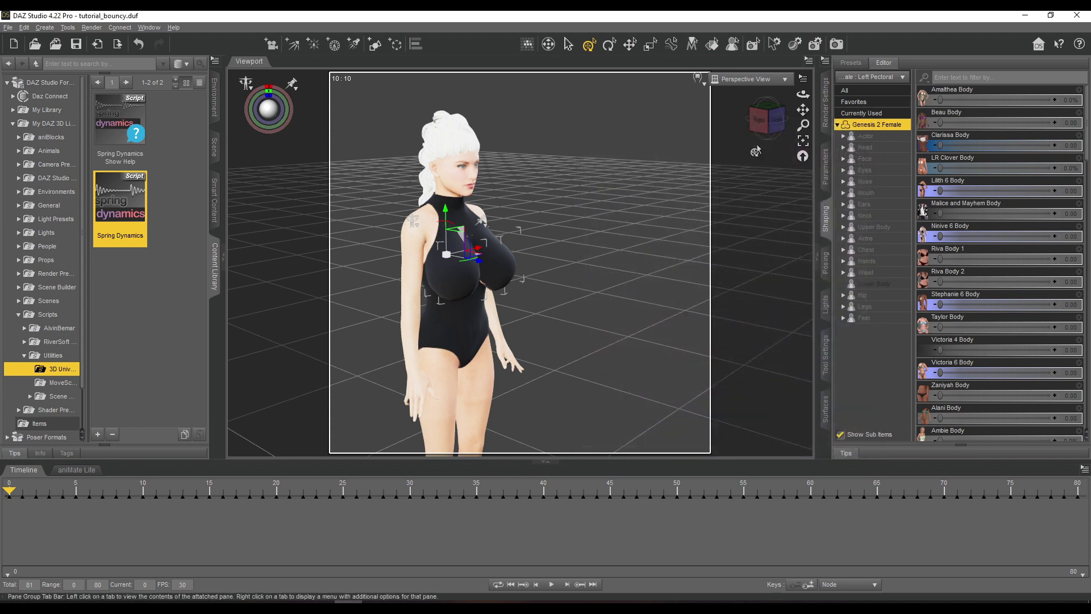
- Play the walk from the right side view, stop at frame 50 and show that frame in the NVIDIA Iray draw style
{"action": "left_click", "coordinate": [779, 118]}
{"action": "mouse_move", "coordinate": [10, 490]}
{"action": "left_mouse_down"}
{"action": "mouse_move", "coordinate": [451, 504]}
{"action": "mouse_move", "coordinate": [5, 495]}
{"action": "left_mouse_up"}
{"action": "scroll", "coordinate": [571, 290], "scroll_direction": "down", "scroll_amount": 4}
{"action": "scroll", "coordinate": [571, 293], "scroll_direction": "down", "scroll_amount": 1}
{"action": "left_click_drag", "start_coordinate": [803, 110], "coordinate": [724, 110]}
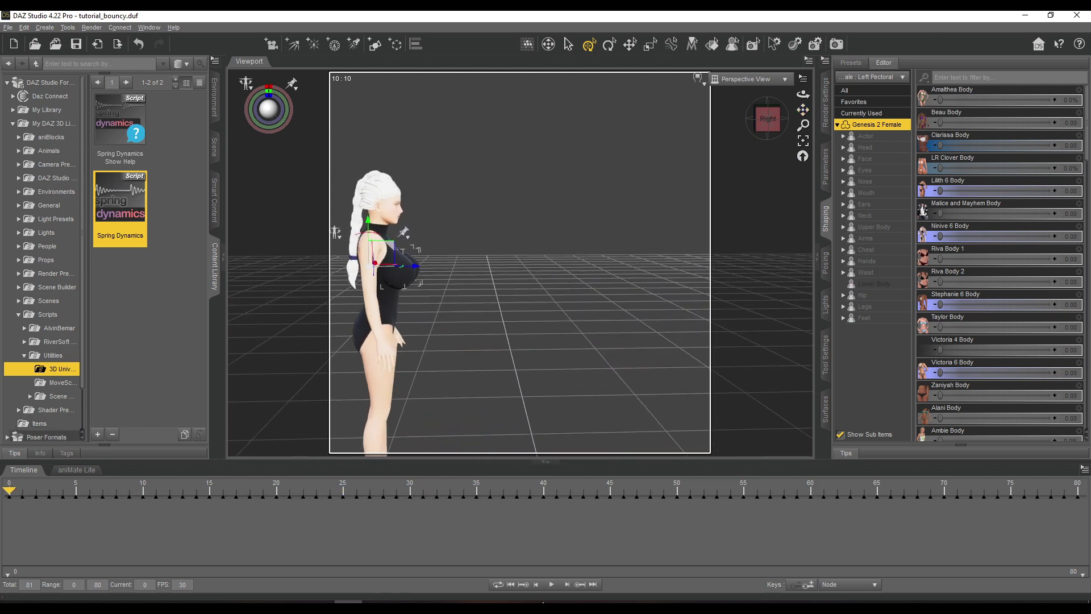
{"action": "left_click", "coordinate": [552, 590]}
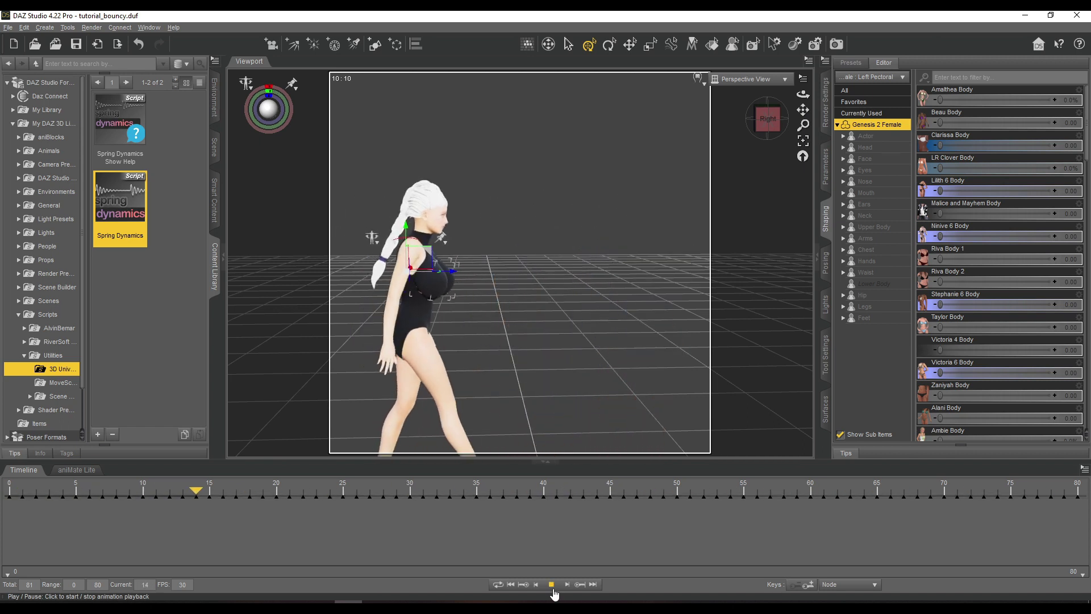
{"action": "left_click", "coordinate": [552, 586]}
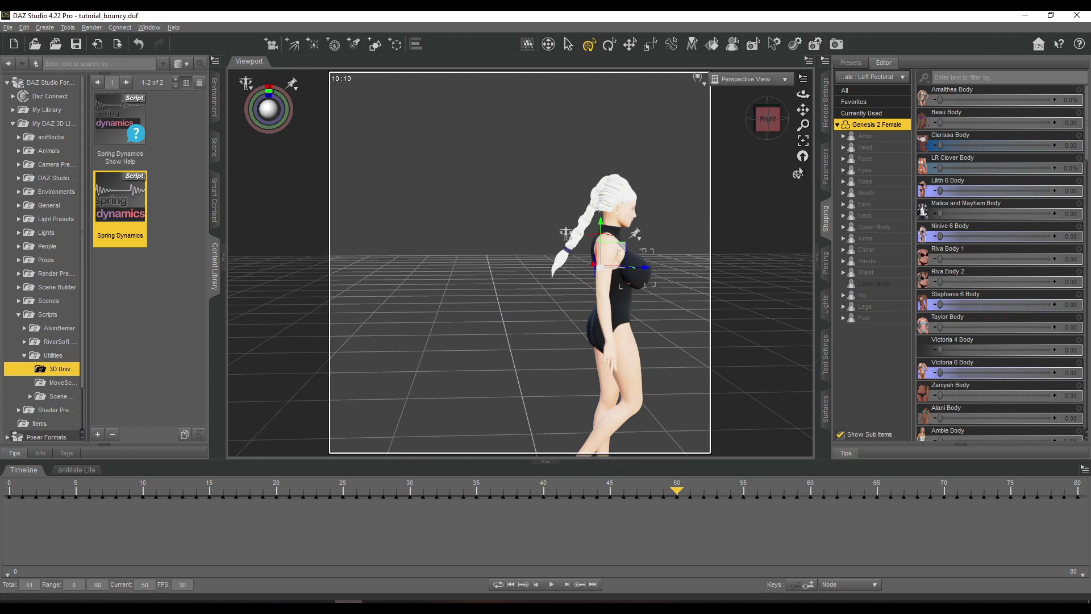
{"action": "left_click", "coordinate": [690, 79]}
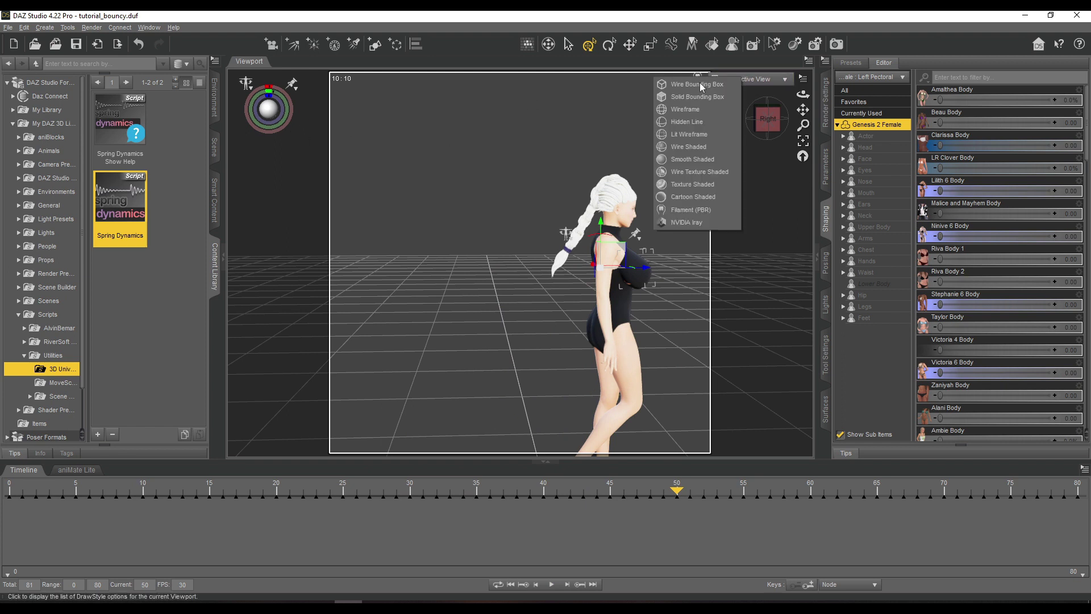
{"action": "left_click", "coordinate": [692, 224]}
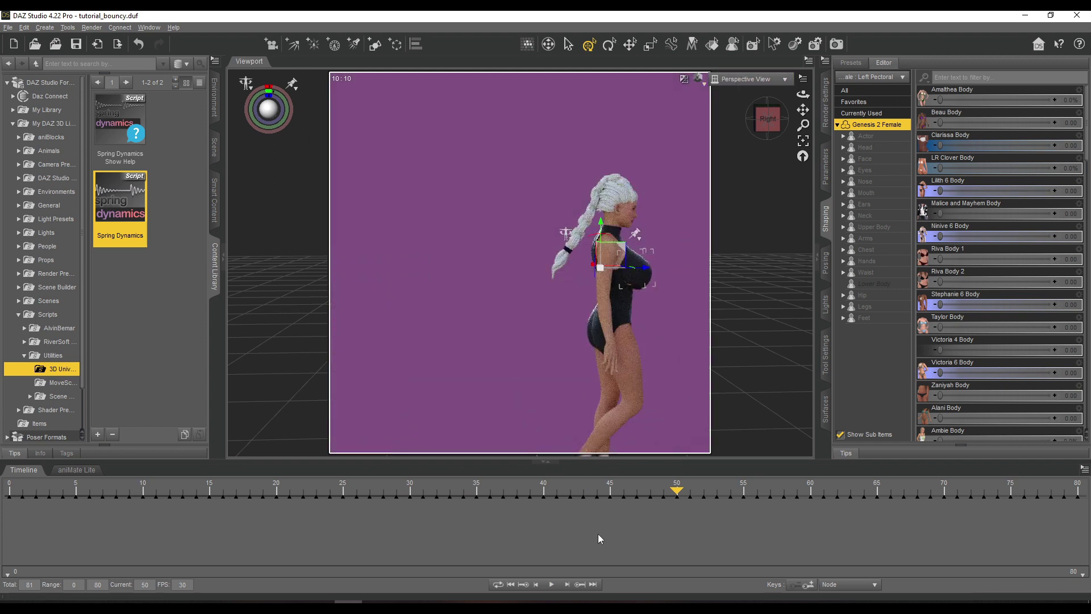
- Play the walk from frame 0 in the right side view and stop it at frame 37
{"action": "left_click", "coordinate": [662, 492]}
{"action": "left_click_drag", "start_coordinate": [114, 492], "coordinate": [6, 491]}
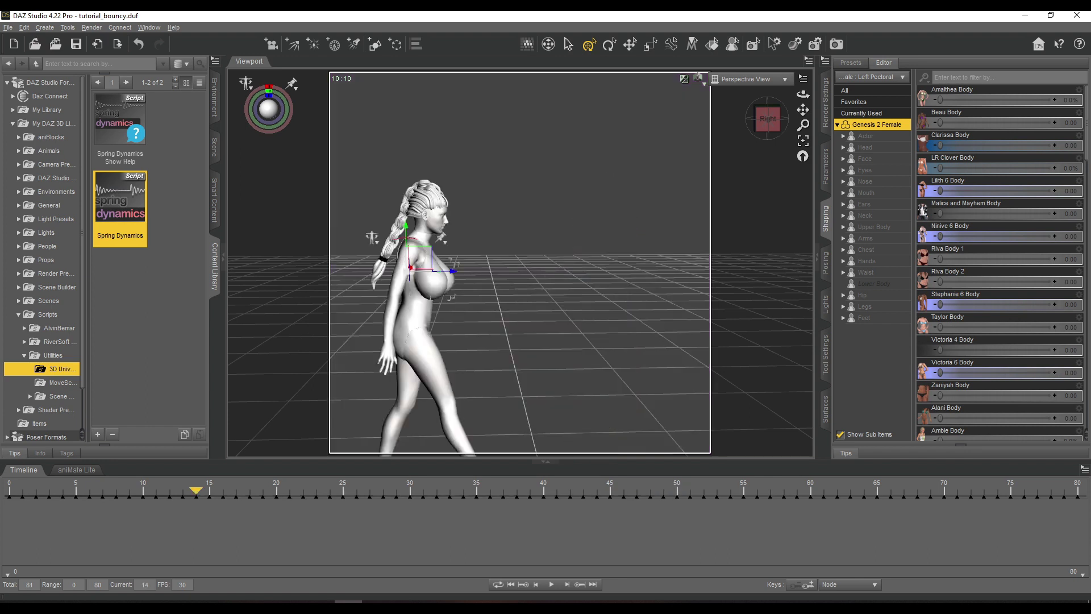
{"action": "left_click", "coordinate": [552, 591]}
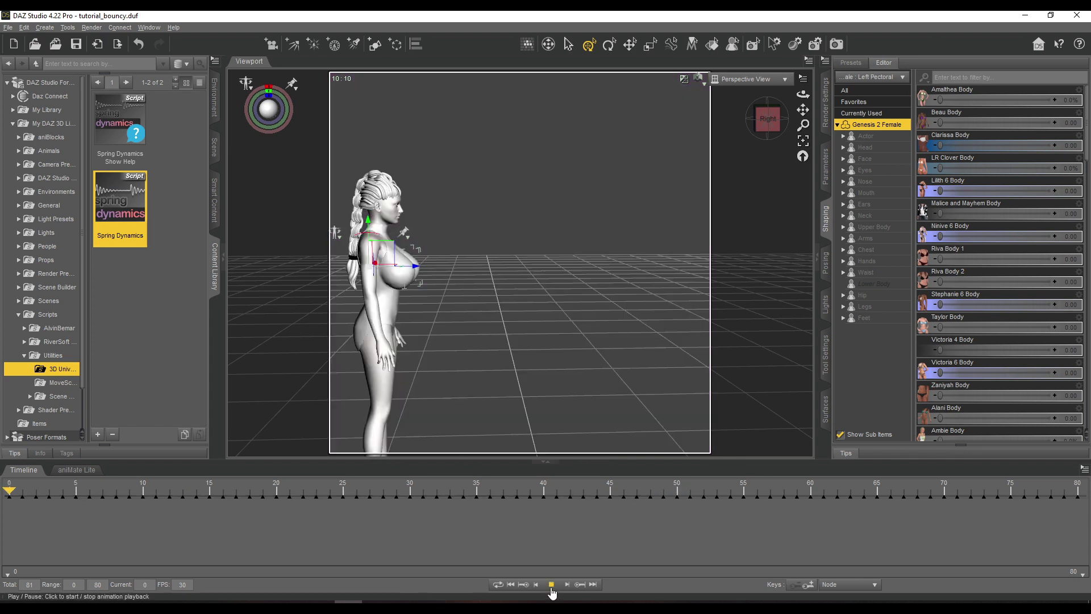
{"action": "left_click", "coordinate": [552, 591]}
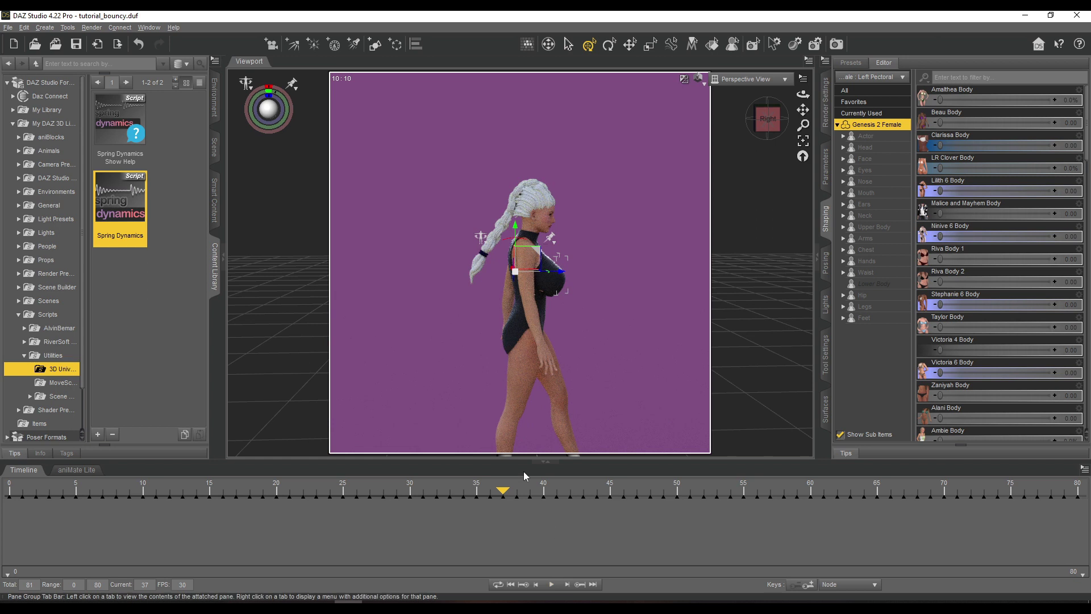
- Go to frame 20 and view the figure's upper body up close from the front
{"action": "left_click_drag", "start_coordinate": [503, 490], "coordinate": [275, 485]}
{"action": "mouse_move", "coordinate": [767, 119]}
{"action": "left_mouse_down"}
{"action": "mouse_move", "coordinate": [774, 136]}
{"action": "mouse_move", "coordinate": [809, 117]}
{"action": "mouse_move", "coordinate": [802, 107]}
{"action": "mouse_move", "coordinate": [769, 122]}
{"action": "left_mouse_up"}
{"action": "scroll", "coordinate": [768, 131], "scroll_direction": "up", "scroll_amount": 6}
{"action": "scroll", "coordinate": [770, 132], "scroll_direction": "up", "scroll_amount": 5}
{"action": "scroll", "coordinate": [771, 132], "scroll_direction": "down", "scroll_amount": 7}
{"action": "scroll", "coordinate": [770, 131], "scroll_direction": "up", "scroll_amount": 2}
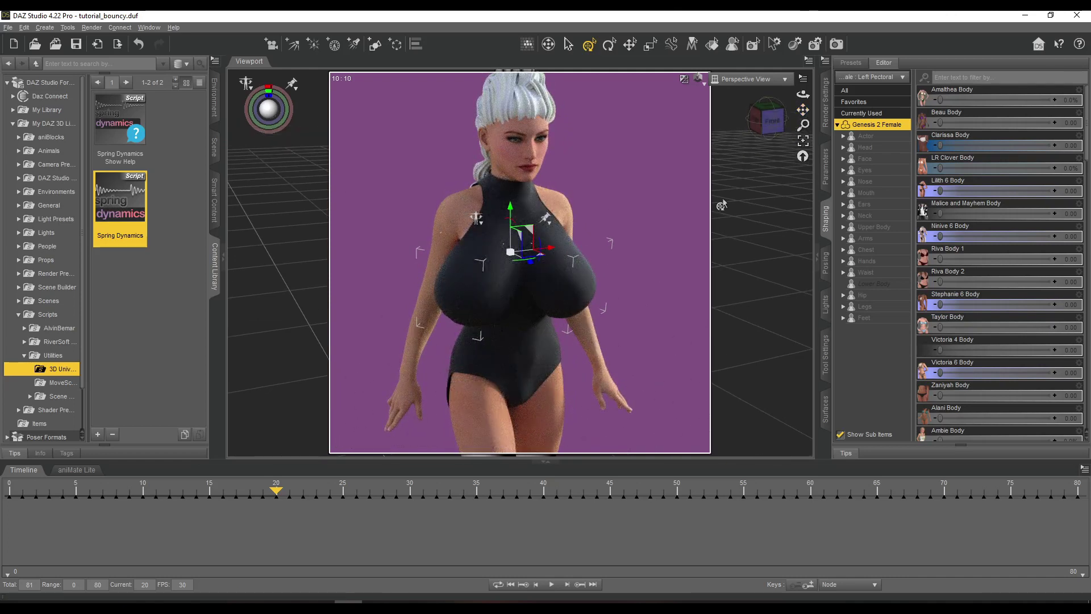
- Return the timeline to frame 0 with the scene's nodes listed and the figure viewed from its right side
{"action": "left_click", "coordinate": [215, 147]}
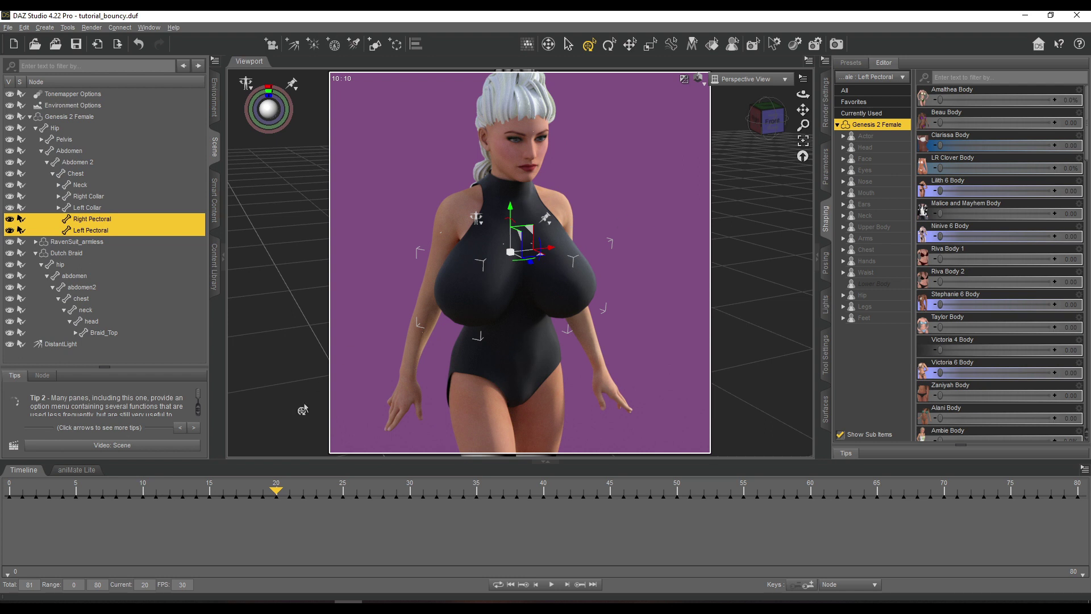
{"action": "left_click_drag", "start_coordinate": [298, 489], "coordinate": [35, 492]}
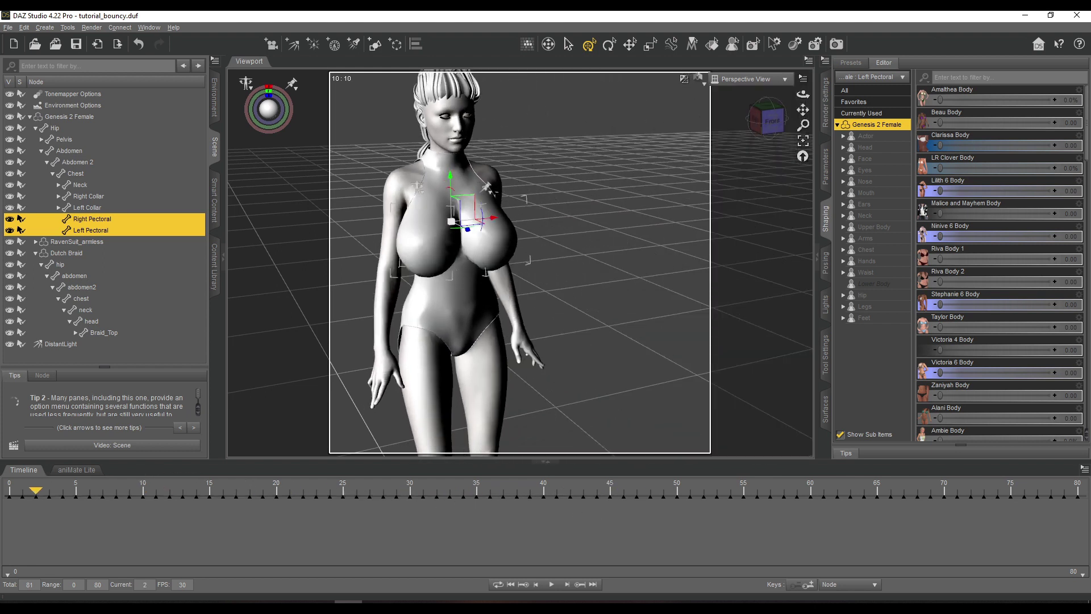
{"action": "left_click_drag", "start_coordinate": [120, 496], "coordinate": [20, 475]}
{"action": "left_click", "coordinate": [786, 132]}
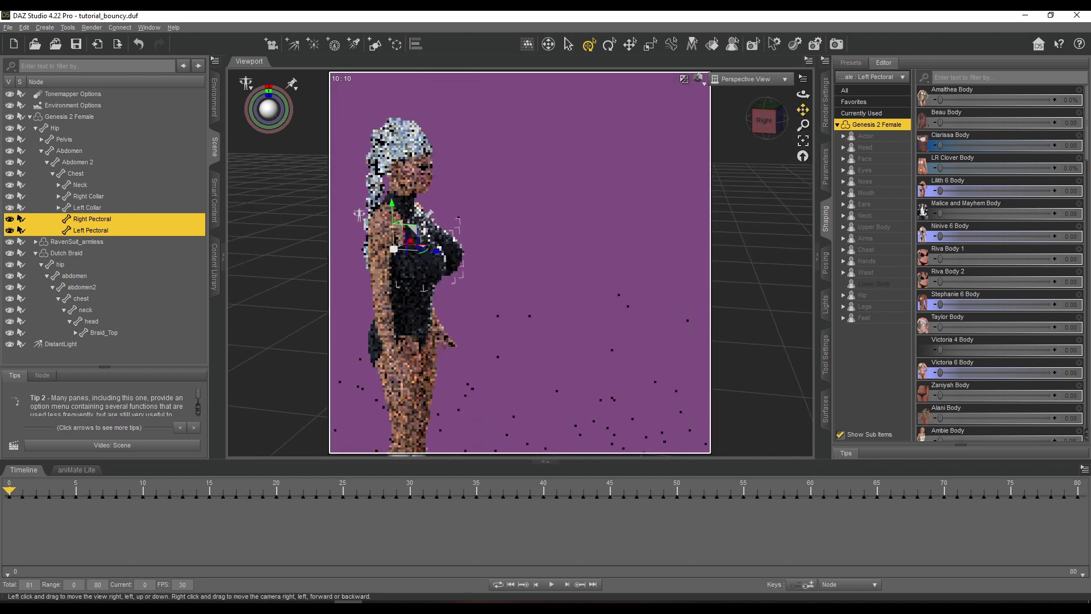
{"action": "left_click_drag", "start_coordinate": [776, 123], "coordinate": [737, 143]}
{"action": "left_click_drag", "start_coordinate": [803, 110], "coordinate": [767, 118]}
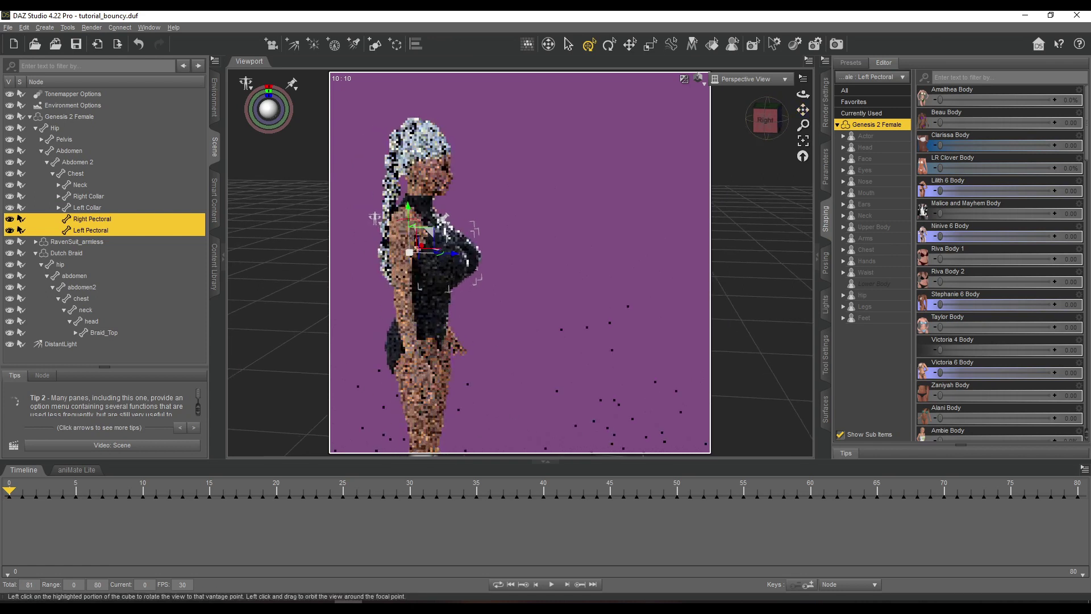
- Turn on limits for the Right Pectoral's Side-Side rotation and set both its minimum and maximum to 0
{"action": "left_click", "coordinate": [100, 221]}
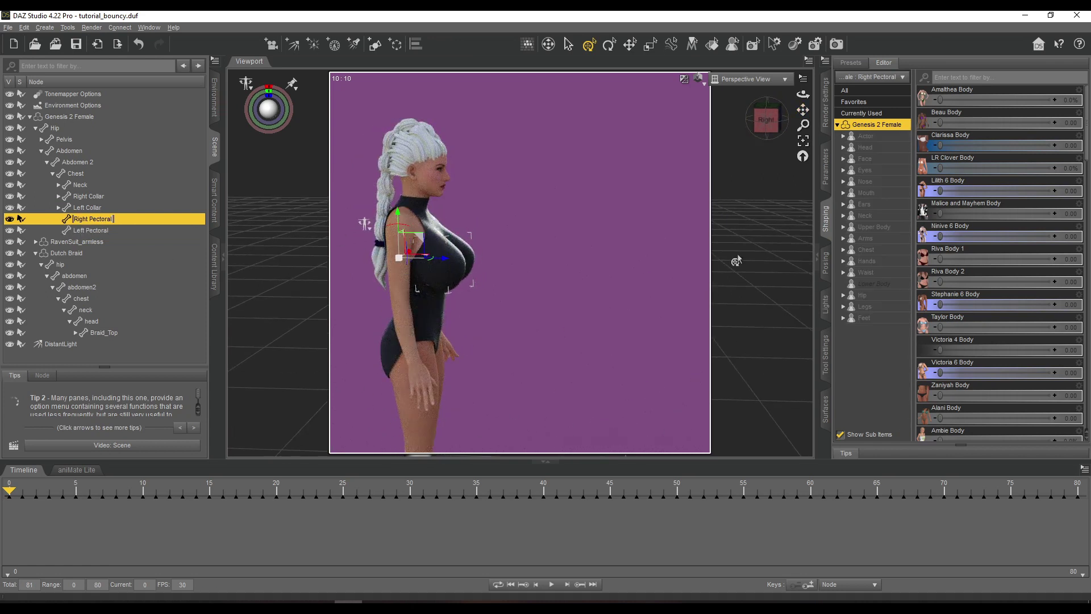
{"action": "left_click", "coordinate": [827, 264]}
{"action": "left_click", "coordinate": [1084, 114]}
{"action": "left_click", "coordinate": [1058, 122]}
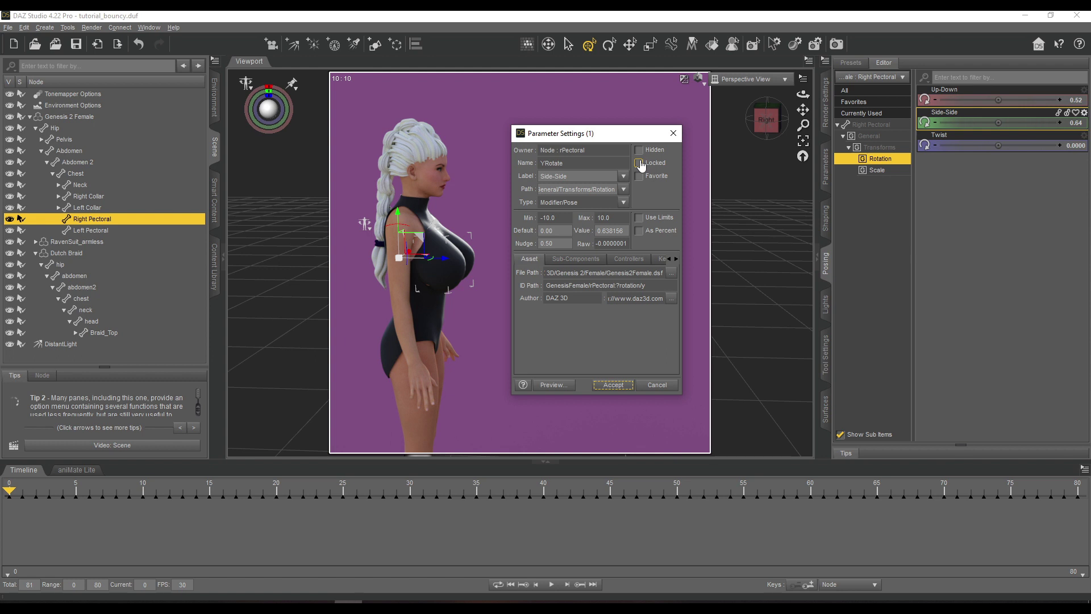
{"action": "left_click", "coordinate": [640, 219]}
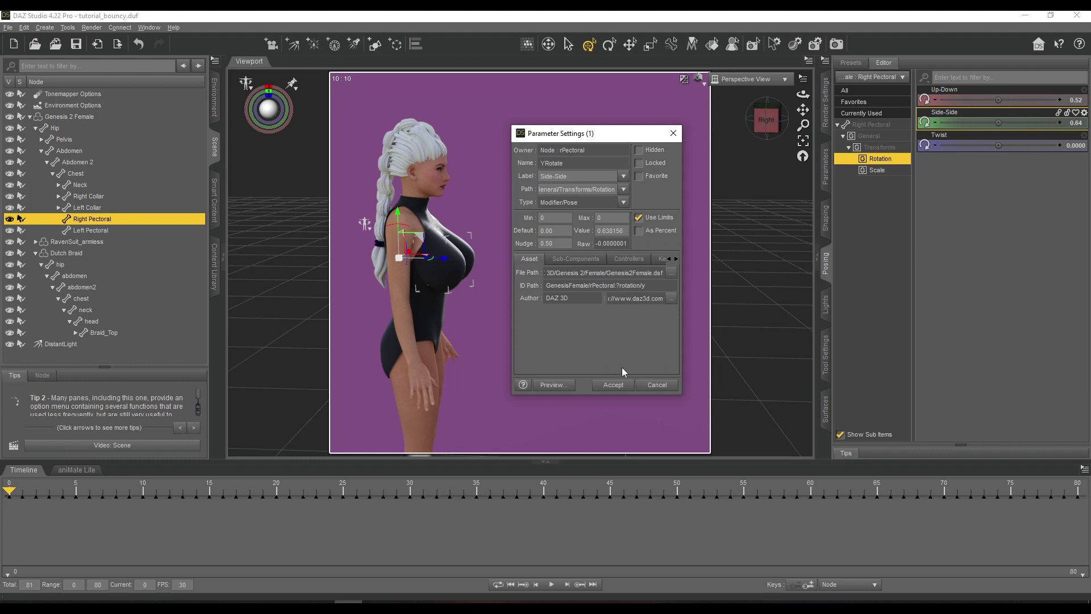
{"action": "left_click", "coordinate": [613, 385]}
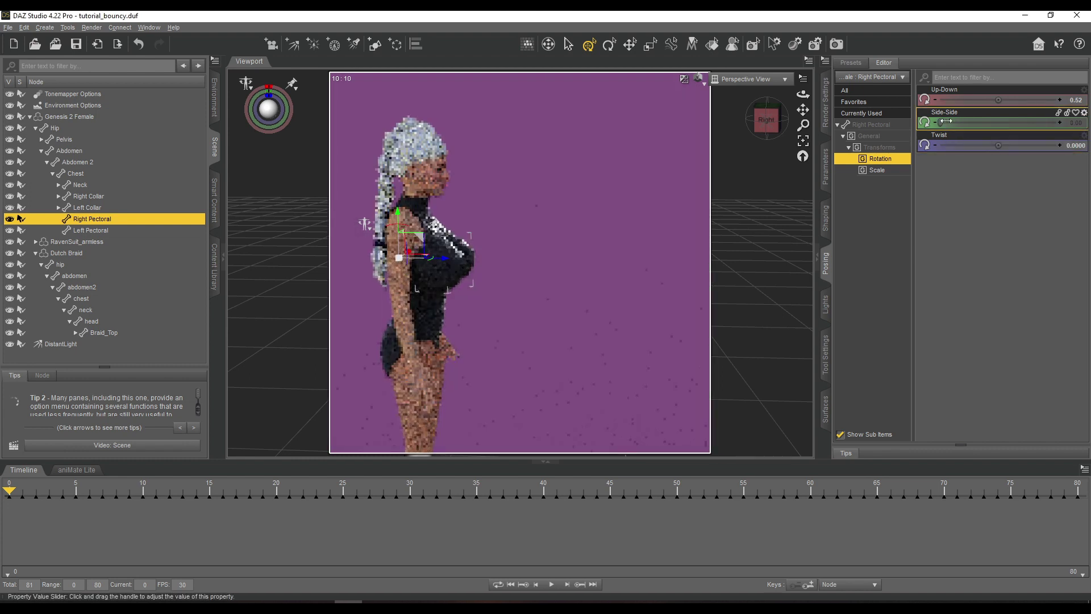
- Turn on limits for the Left Pectoral's Side-Side rotation and set both its minimum and maximum to 0
{"action": "left_click", "coordinate": [91, 230]}
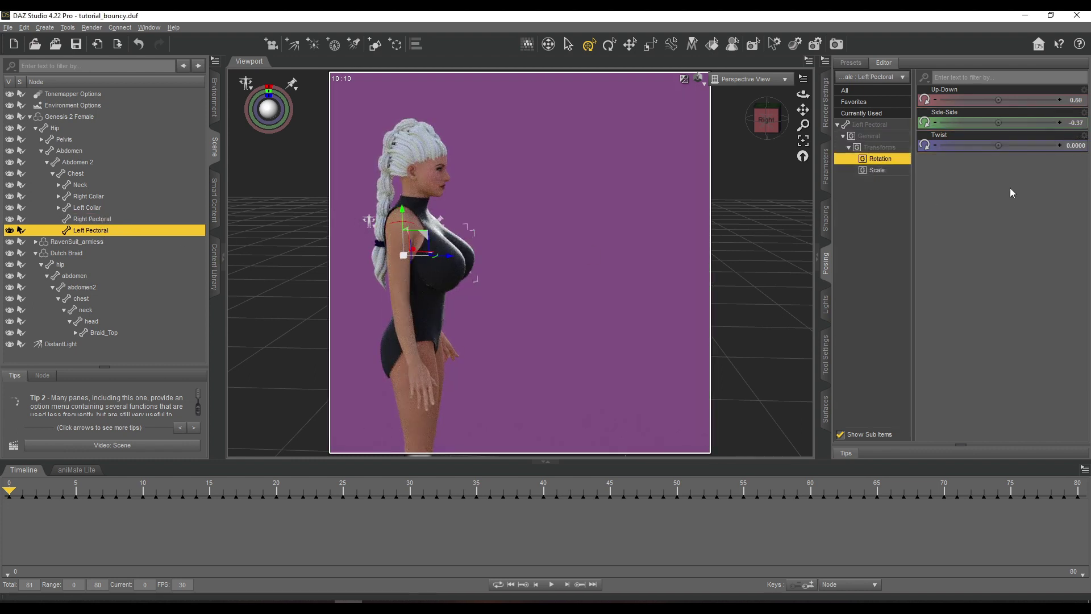
{"action": "left_click", "coordinate": [1084, 113]}
{"action": "left_click", "coordinate": [1051, 123]}
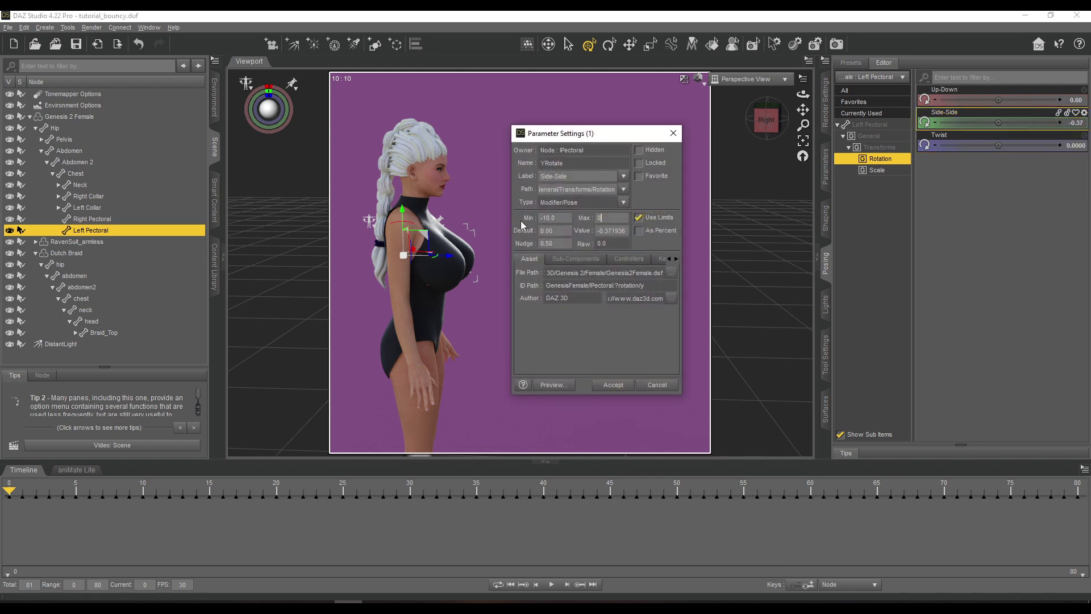
{"action": "type", "text": "0"}
{"action": "left_click", "coordinate": [614, 384]}
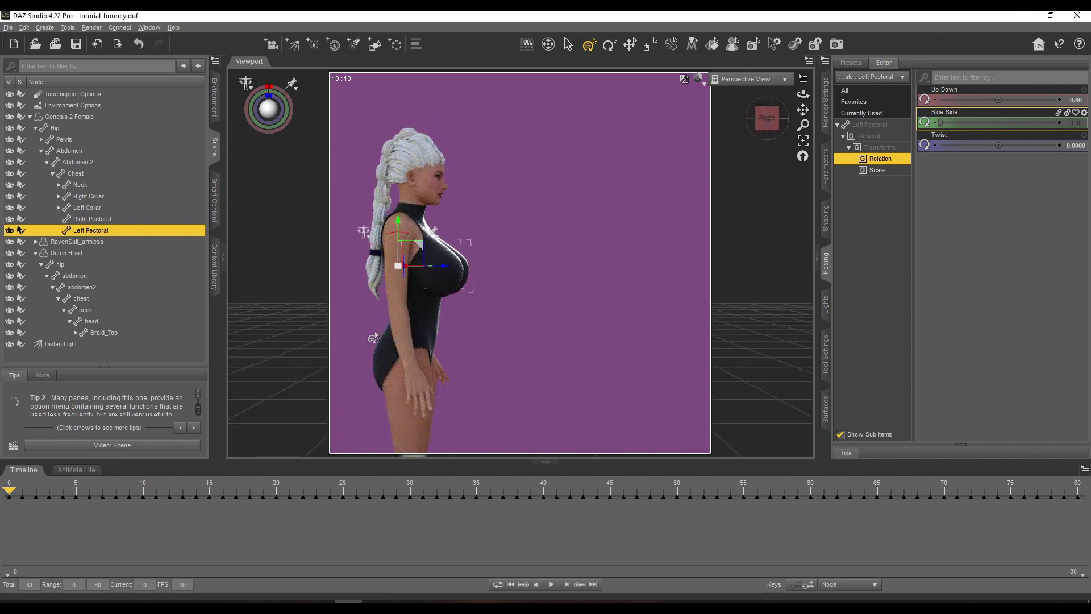
- Switch the viewport to a real-time textured draw style, play the walk from an angled side view, and return to frame 0
{"action": "left_click", "coordinate": [699, 78]}
{"action": "left_click", "coordinate": [669, 213]}
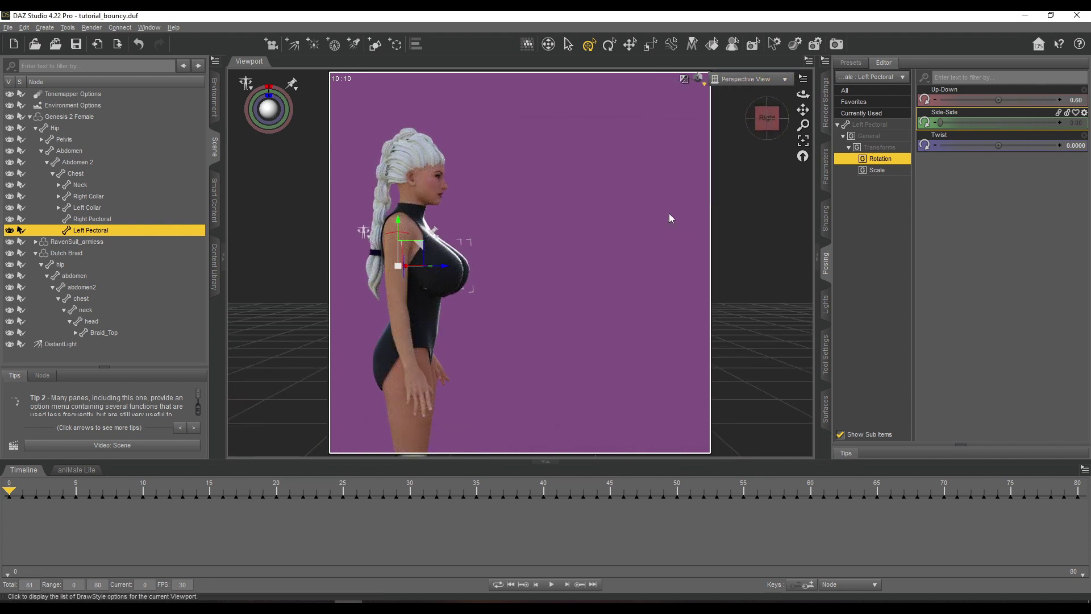
{"action": "mouse_move", "coordinate": [12, 492]}
{"action": "left_mouse_down"}
{"action": "mouse_move", "coordinate": [646, 531]}
{"action": "mouse_move", "coordinate": [9, 515]}
{"action": "left_mouse_up"}
{"action": "left_click_drag", "start_coordinate": [801, 113], "coordinate": [721, 139]}
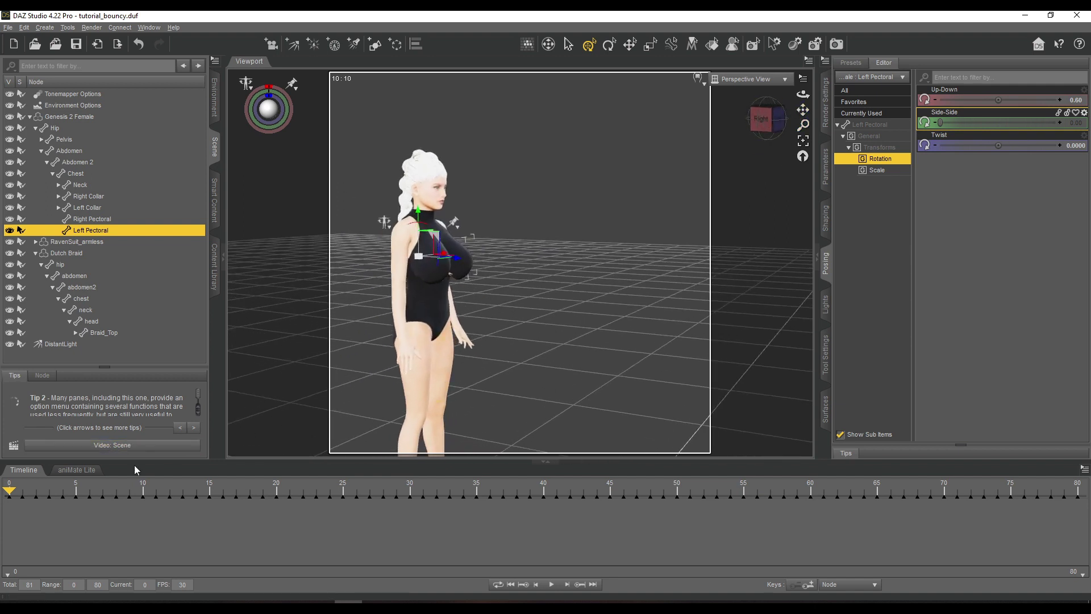
{"action": "mouse_move", "coordinate": [16, 488]}
{"action": "left_mouse_down"}
{"action": "mouse_move", "coordinate": [100, 487]}
{"action": "mouse_move", "coordinate": [9, 489]}
{"action": "left_mouse_up"}
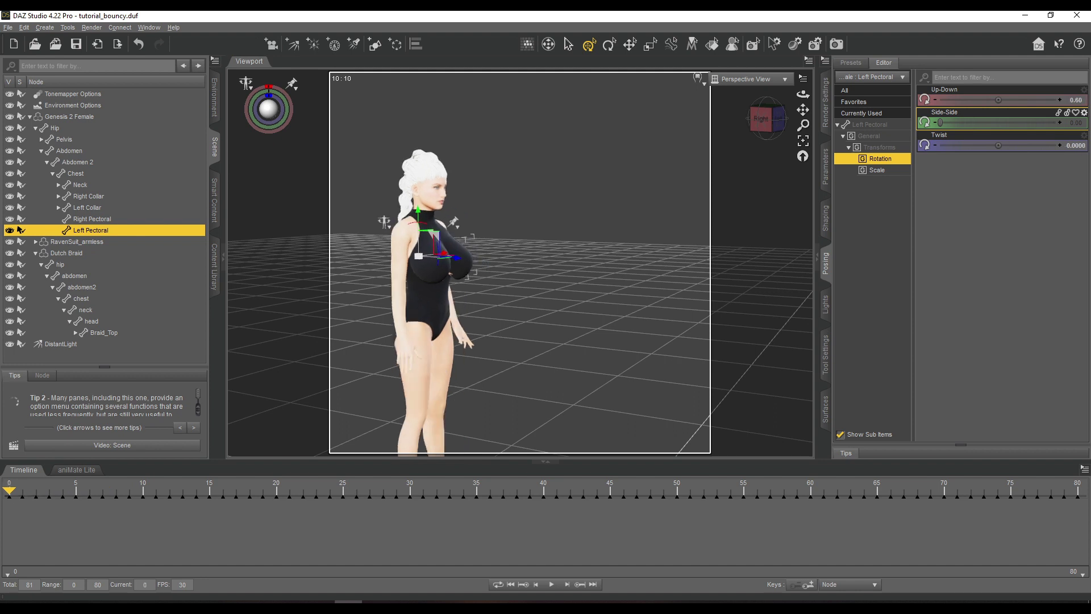
{"action": "left_click", "coordinate": [550, 585]}
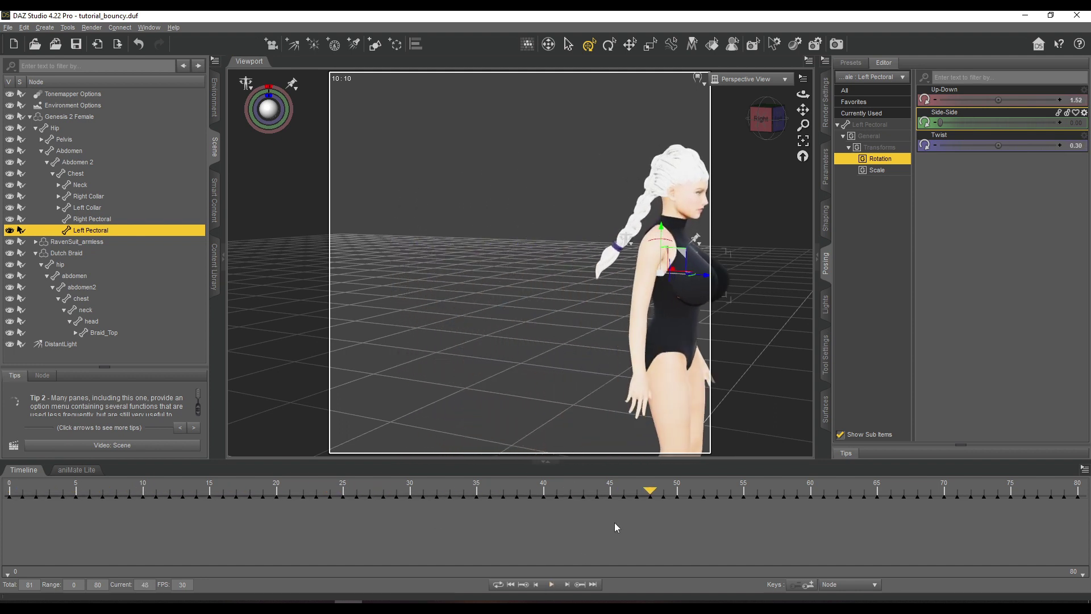
{"action": "left_click_drag", "start_coordinate": [654, 492], "coordinate": [10, 490]}
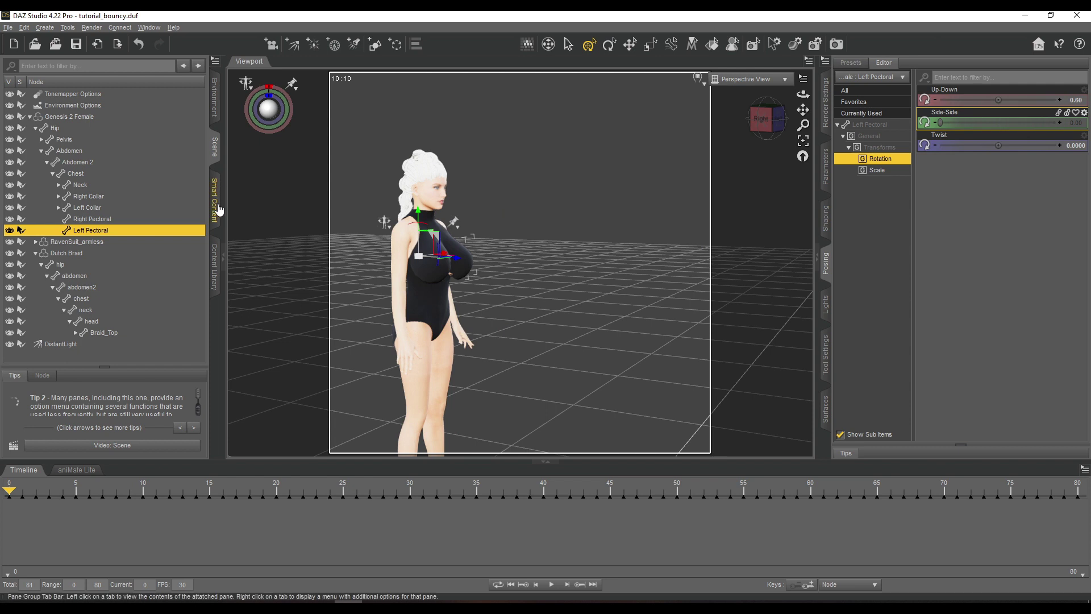
- Apply Spring Dynamics to the Left Pectoral at 70.0% strength, 20.0% stiffness and 20.0% damping
{"action": "left_click", "coordinate": [215, 266]}
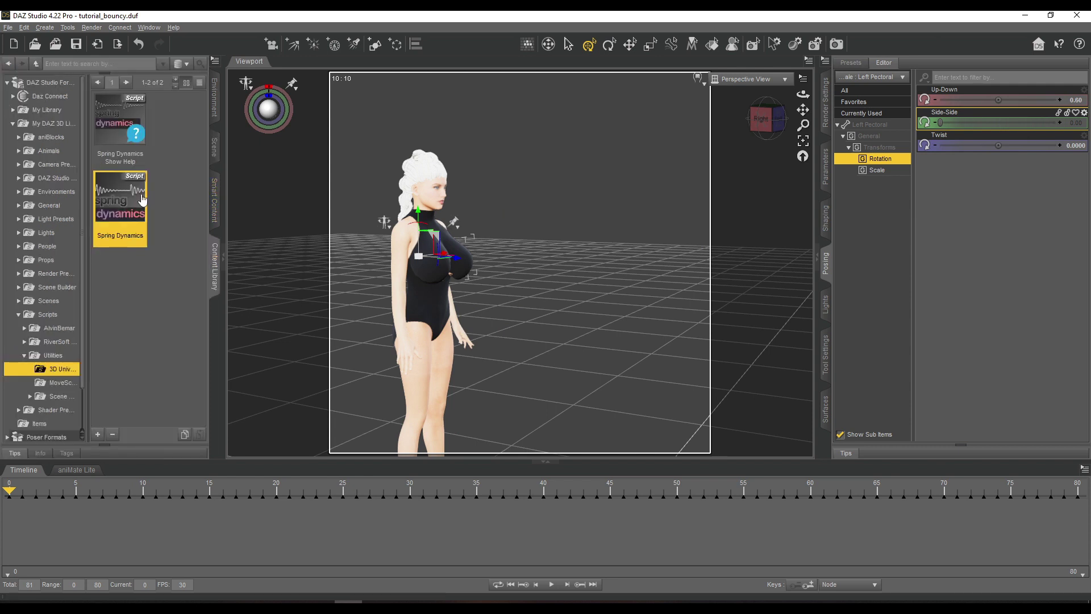
{"action": "double_click", "coordinate": [142, 199]}
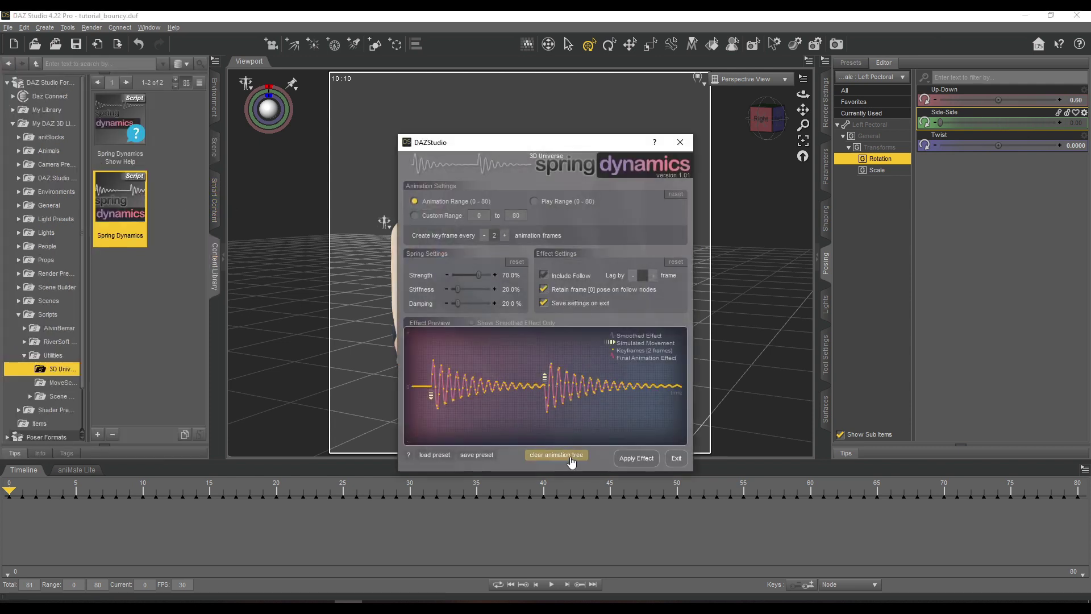
{"action": "left_click", "coordinate": [620, 458]}
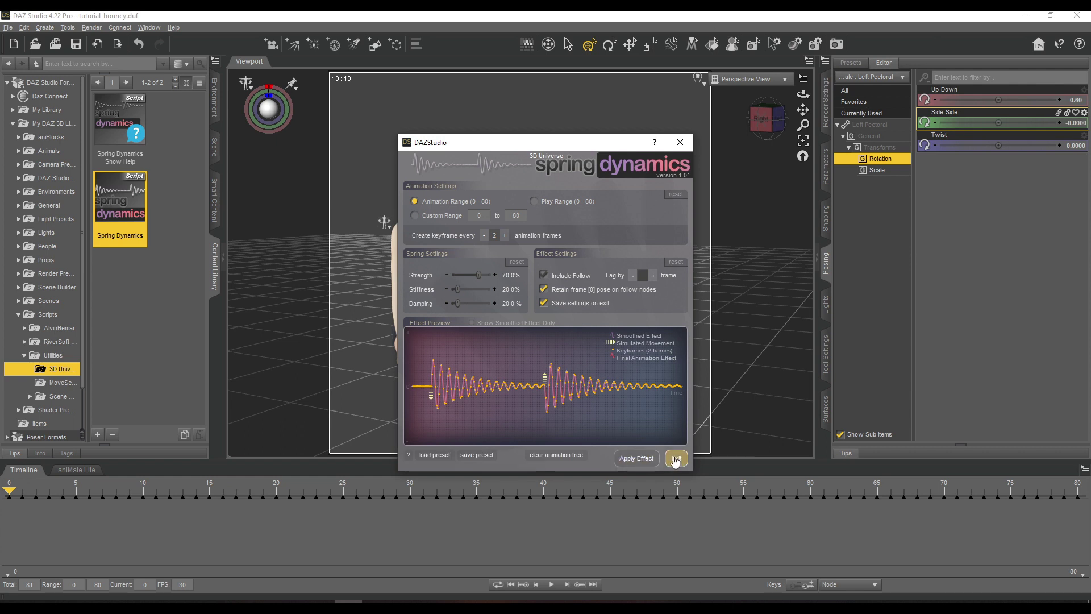
{"action": "left_click", "coordinate": [676, 458]}
- Select both the Right and Left Pectoral and apply Spring Dynamics to them with the same spring settings
{"action": "left_click", "coordinate": [215, 147]}
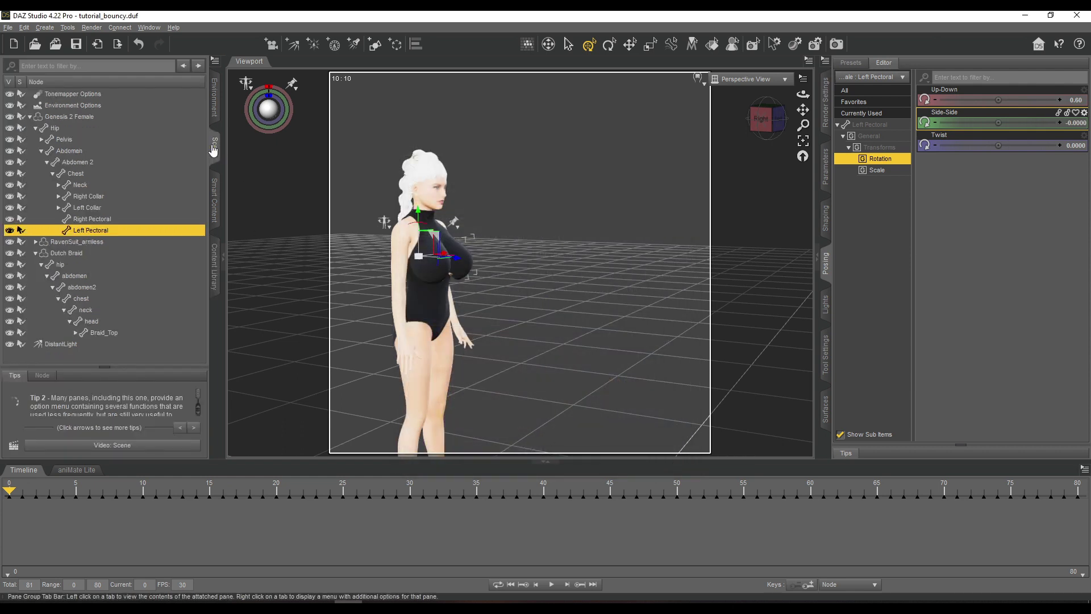
{"action": "left_click", "coordinate": [86, 220], "text": "ctrl"}
{"action": "left_click", "coordinate": [215, 266]}
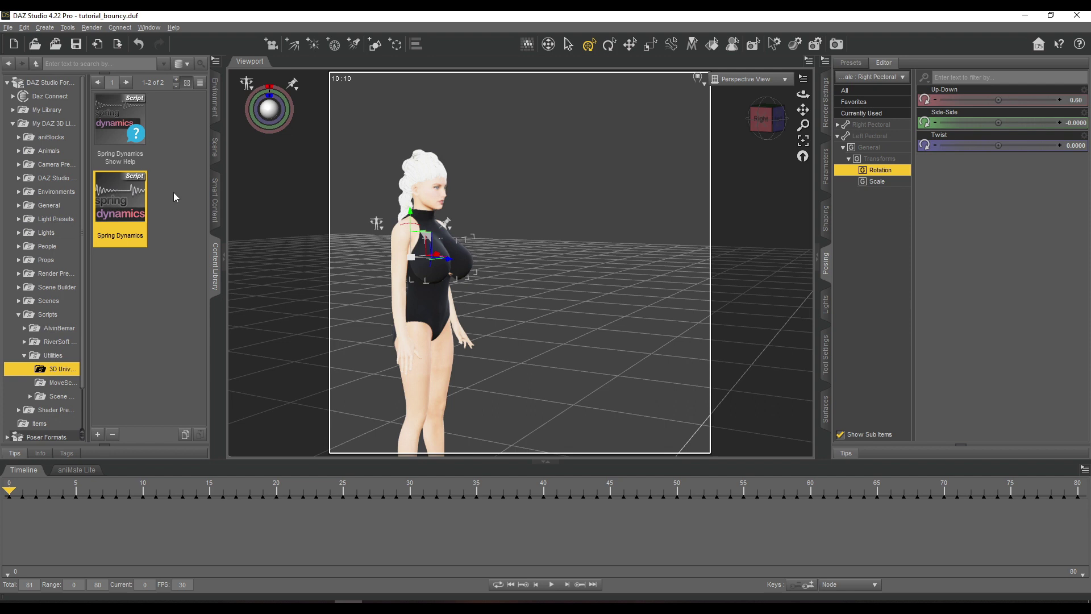
{"action": "double_click", "coordinate": [137, 197]}
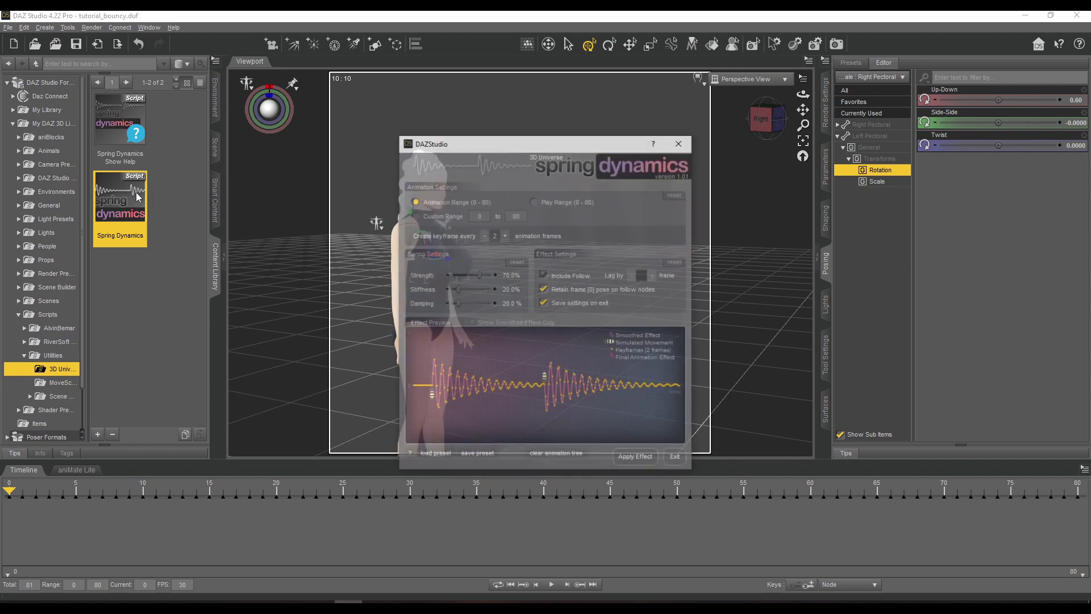
{"action": "left_click", "coordinate": [632, 459]}
{"action": "left_click", "coordinate": [675, 458]}
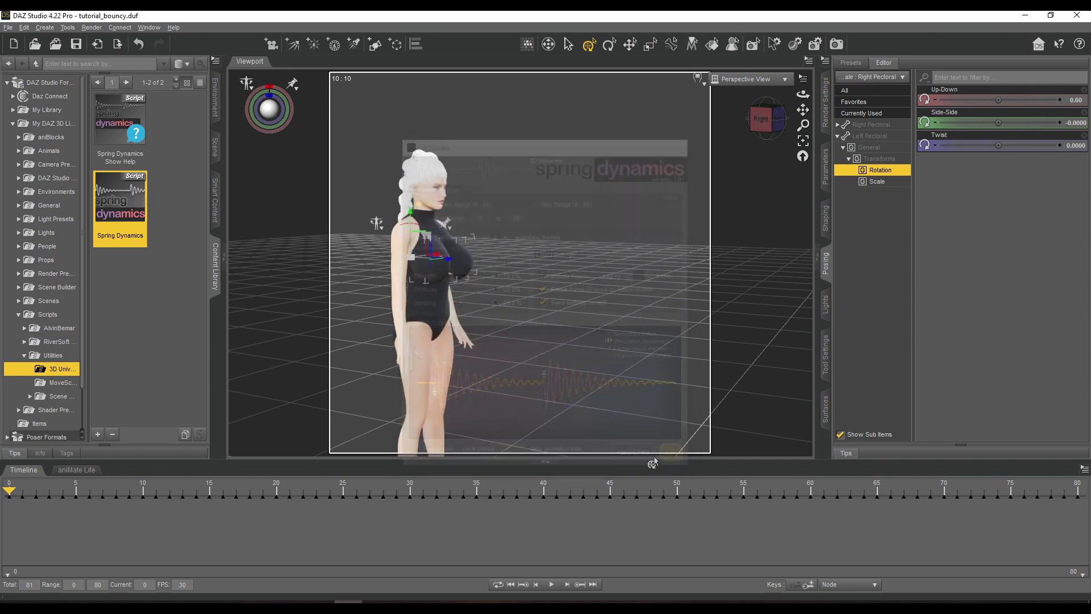
- Play the walk, stop it, and examine the braid and chest at frame 24 up close from the right side
{"action": "left_click", "coordinate": [551, 585]}
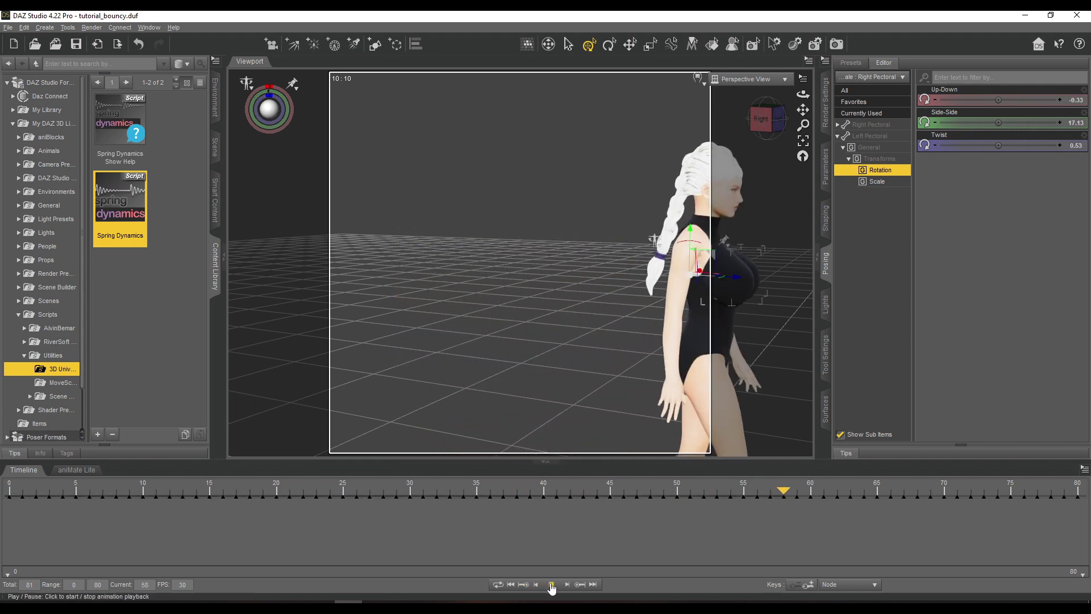
{"action": "left_click", "coordinate": [551, 587]}
{"action": "mouse_move", "coordinate": [764, 120]}
{"action": "left_mouse_down"}
{"action": "mouse_move", "coordinate": [782, 122]}
{"action": "mouse_move", "coordinate": [777, 109]}
{"action": "mouse_move", "coordinate": [722, 103]}
{"action": "left_mouse_up"}
{"action": "mouse_move", "coordinate": [811, 492]}
{"action": "left_mouse_down"}
{"action": "mouse_move", "coordinate": [421, 495]}
{"action": "mouse_move", "coordinate": [700, 500]}
{"action": "mouse_move", "coordinate": [782, 498]}
{"action": "mouse_move", "coordinate": [330, 489]}
{"action": "left_mouse_up"}
{"action": "left_click", "coordinate": [754, 121]}
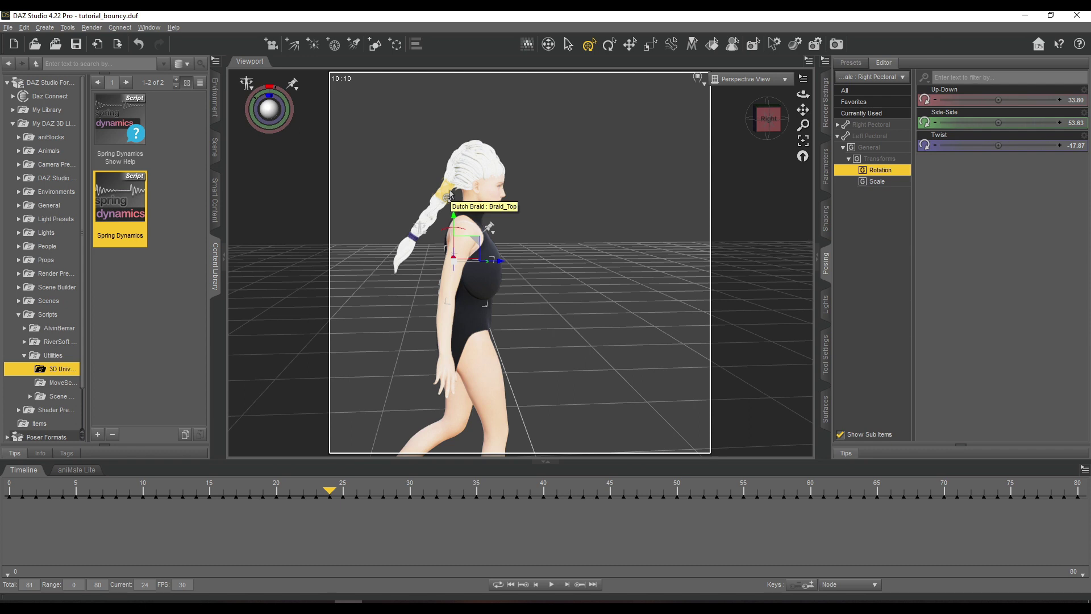
{"action": "left_click", "coordinate": [769, 119]}
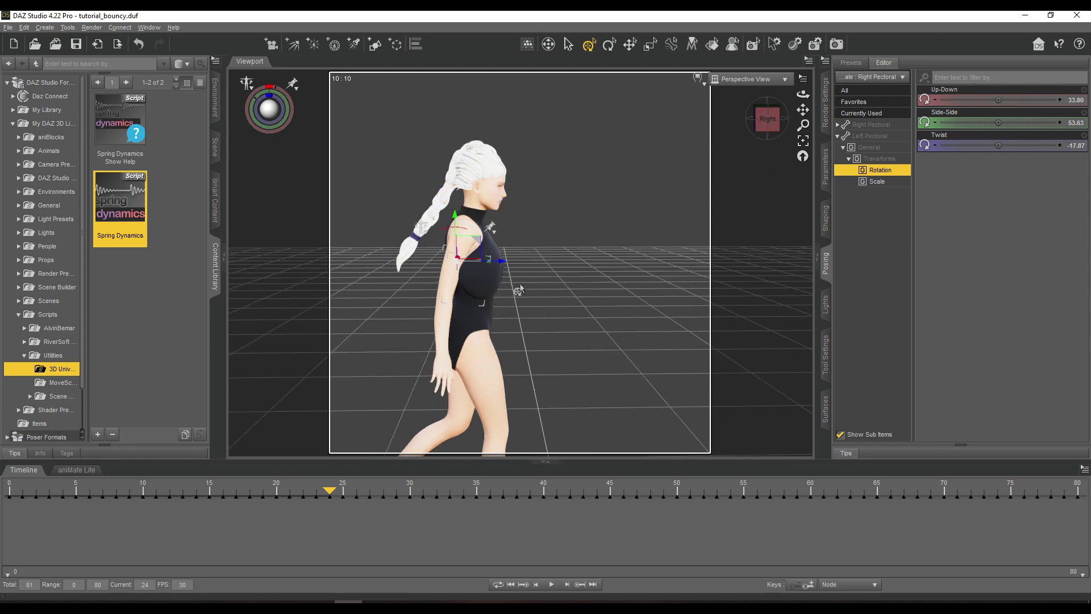
{"action": "left_click_drag", "start_coordinate": [767, 119], "coordinate": [838, 110]}
{"action": "scroll", "coordinate": [768, 128], "scroll_direction": "up", "scroll_amount": 3}
{"action": "left_click_drag", "start_coordinate": [769, 121], "coordinate": [768, 112]}
- Apply Spring Dynamics to the whole Genesis 2 Female with Include Follow on, 25.0% strength, 72.9% stiffness and 72.9% damping
{"action": "left_click", "coordinate": [214, 148]}
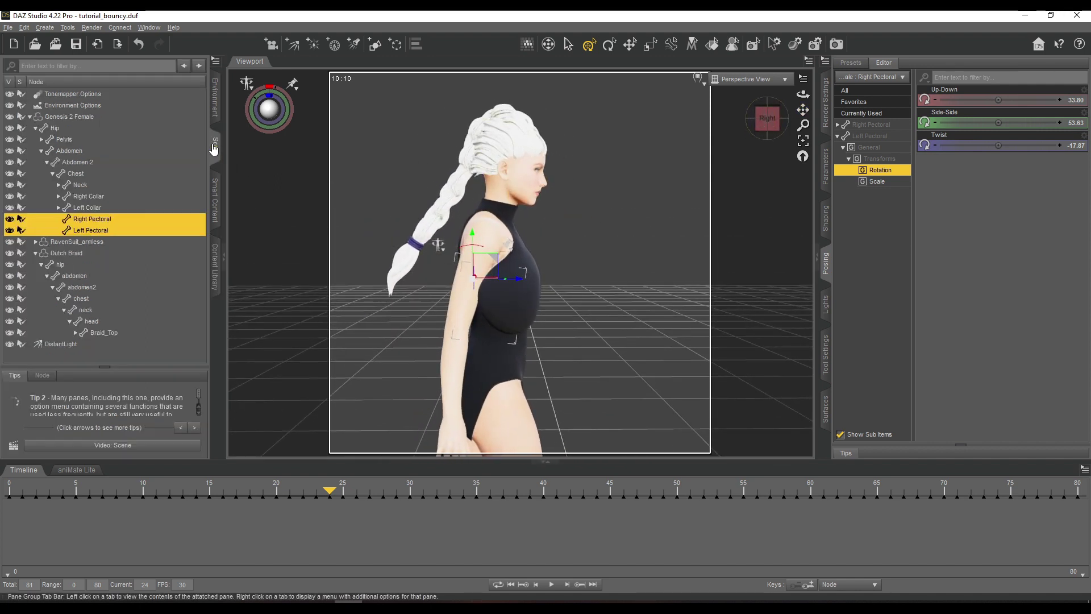
{"action": "left_click", "coordinate": [68, 117]}
{"action": "left_click", "coordinate": [214, 185]}
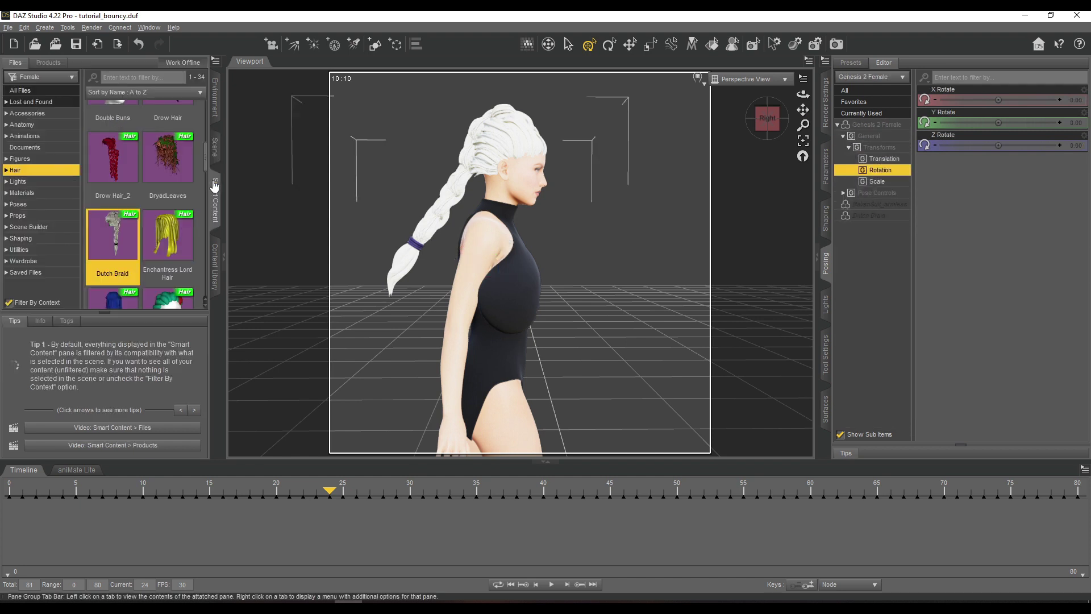
{"action": "left_click", "coordinate": [215, 244]}
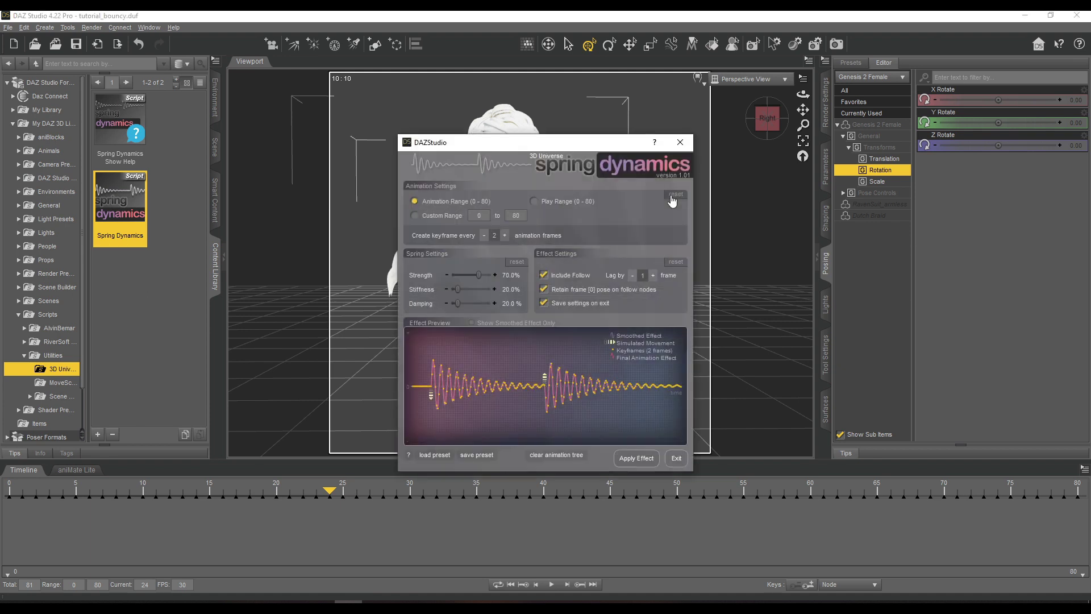
{"action": "left_click_drag", "start_coordinate": [508, 147], "coordinate": [576, 117]}
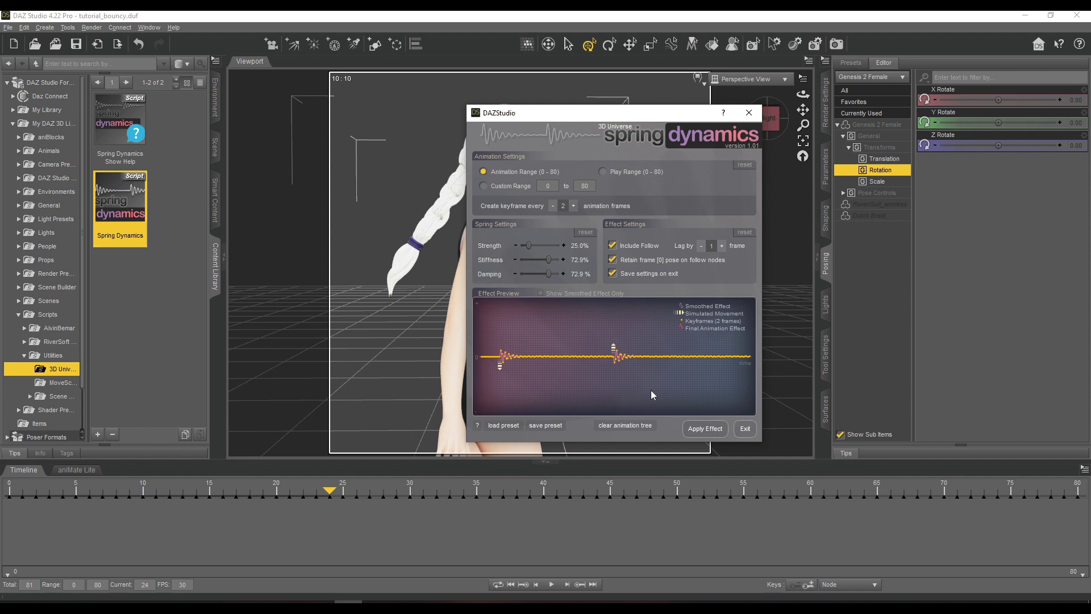
{"action": "left_click", "coordinate": [707, 429]}
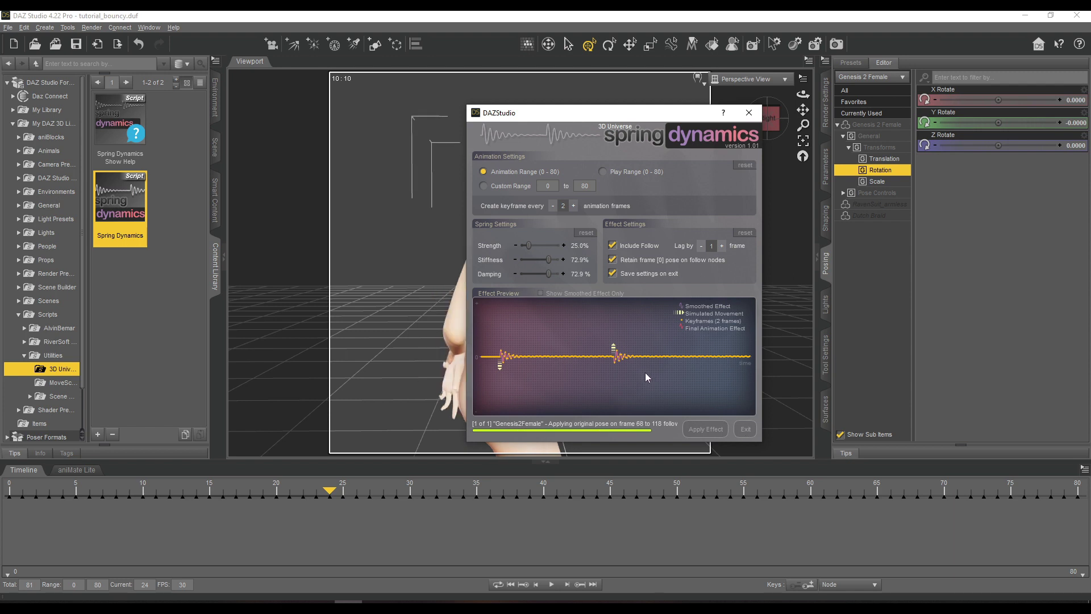
{"action": "left_click", "coordinate": [745, 429]}
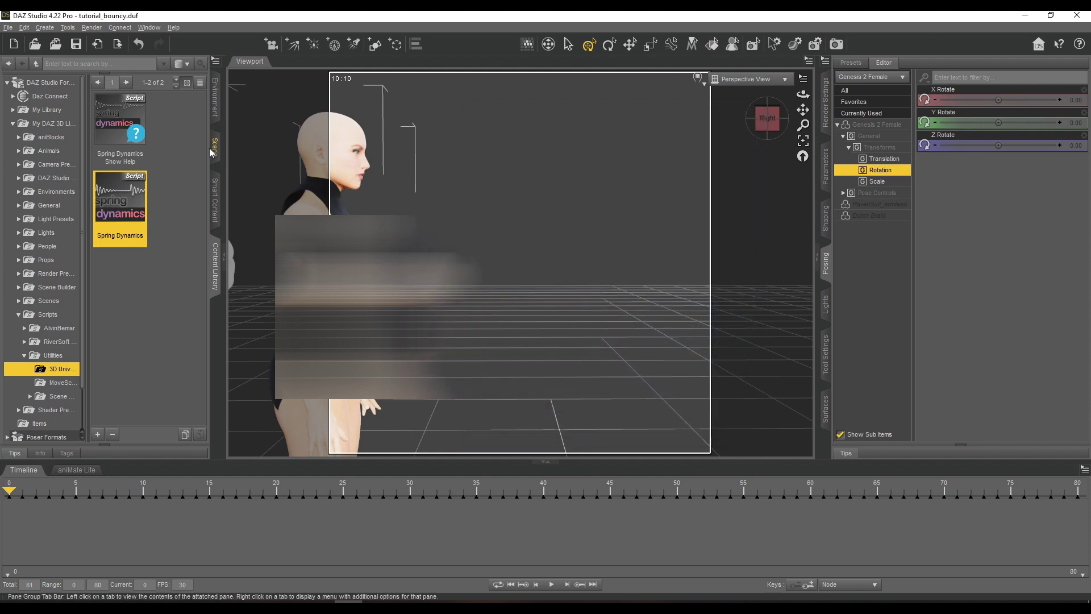
- Deselect everything and examine the figure and its braid from behind at frame 0
{"action": "left_click", "coordinate": [215, 147]}
{"action": "left_click", "coordinate": [745, 134]}
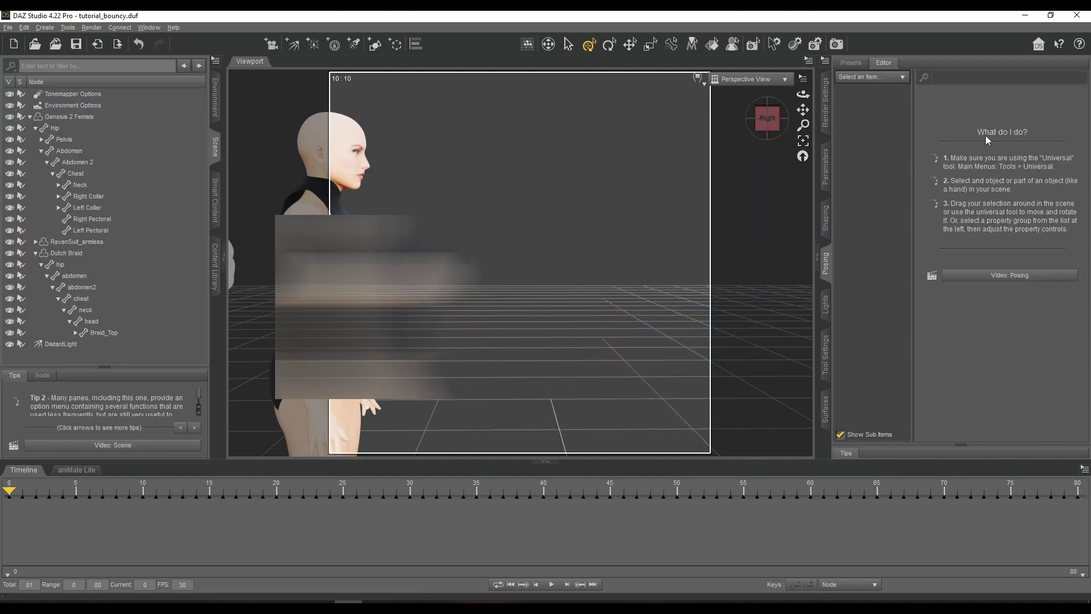
{"action": "left_click", "coordinate": [745, 132]}
{"action": "scroll", "coordinate": [747, 131], "scroll_direction": "down", "scroll_amount": 3}
{"action": "left_click_drag", "start_coordinate": [757, 121], "coordinate": [742, 109]}
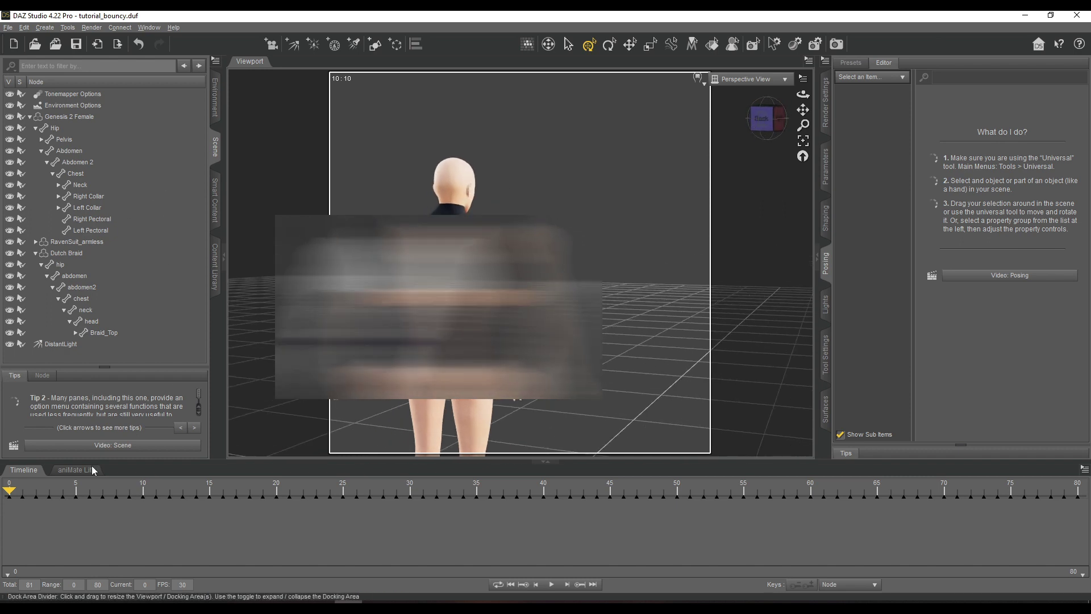
{"action": "mouse_move", "coordinate": [15, 492]}
{"action": "left_mouse_down"}
{"action": "mouse_move", "coordinate": [90, 492]}
{"action": "mouse_move", "coordinate": [9, 492]}
{"action": "left_mouse_up"}
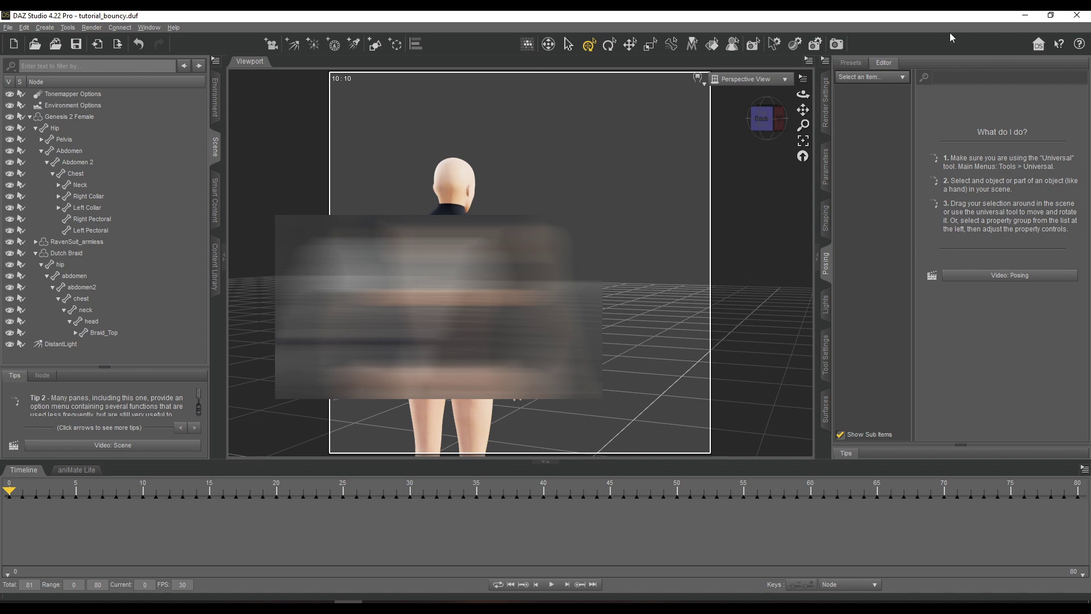
- Close the program
{"action": "left_click", "coordinate": [1087, 16]}
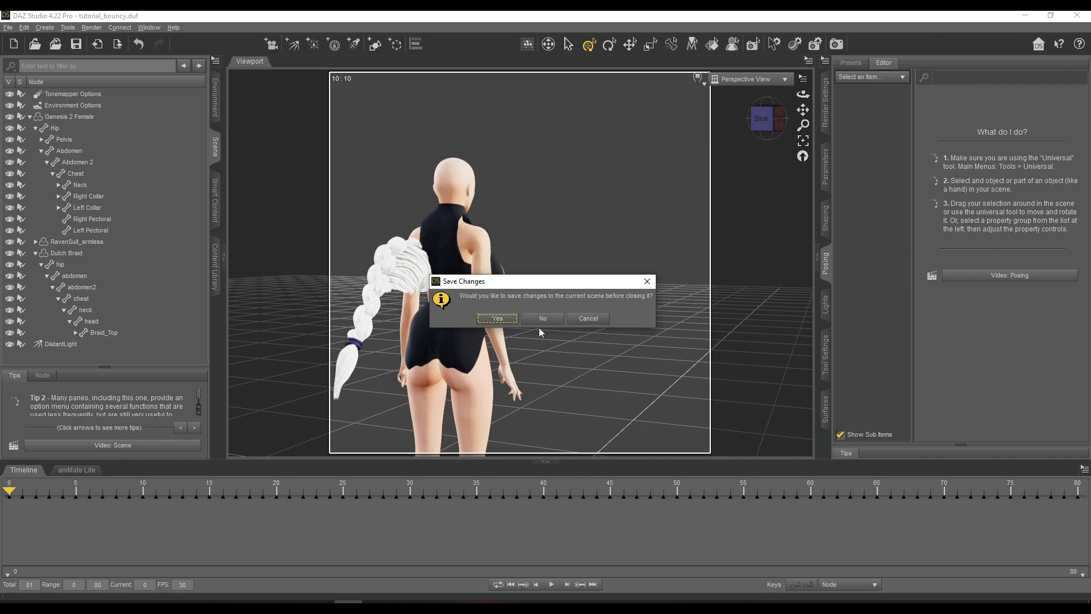